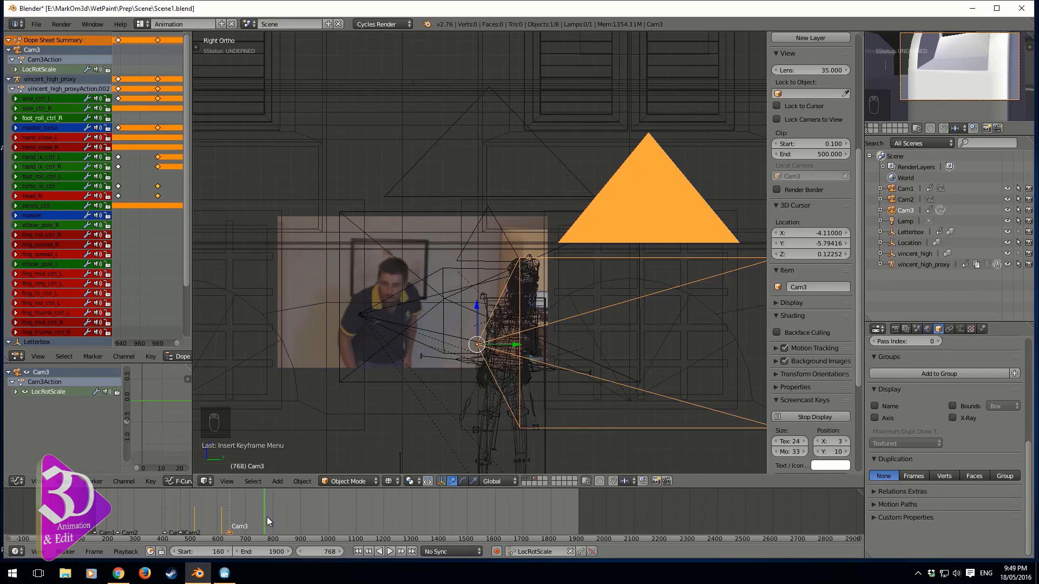
Add a time marker at frame 768
key("m")
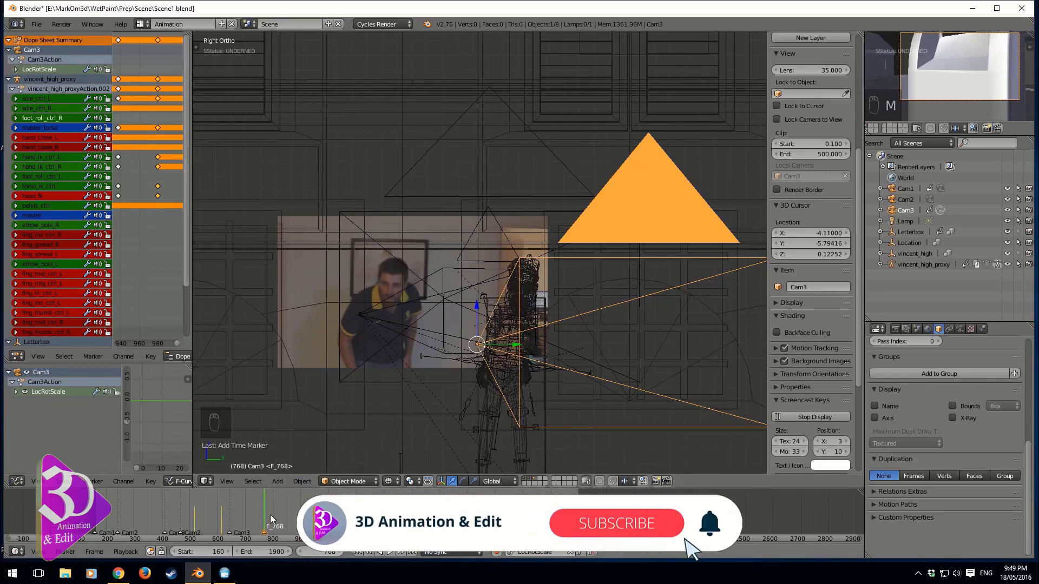
mouse_move(267, 520)
left_mouse_down()
mouse_move(350, 528)
mouse_move(262, 527)
left_mouse_up()
Select the camera Cam2 and duplicate it, placing the copy beside the original
middle_click_drag(491, 305, 514, 352)
scroll(543, 327, "down", 4)
right_click(503, 316)
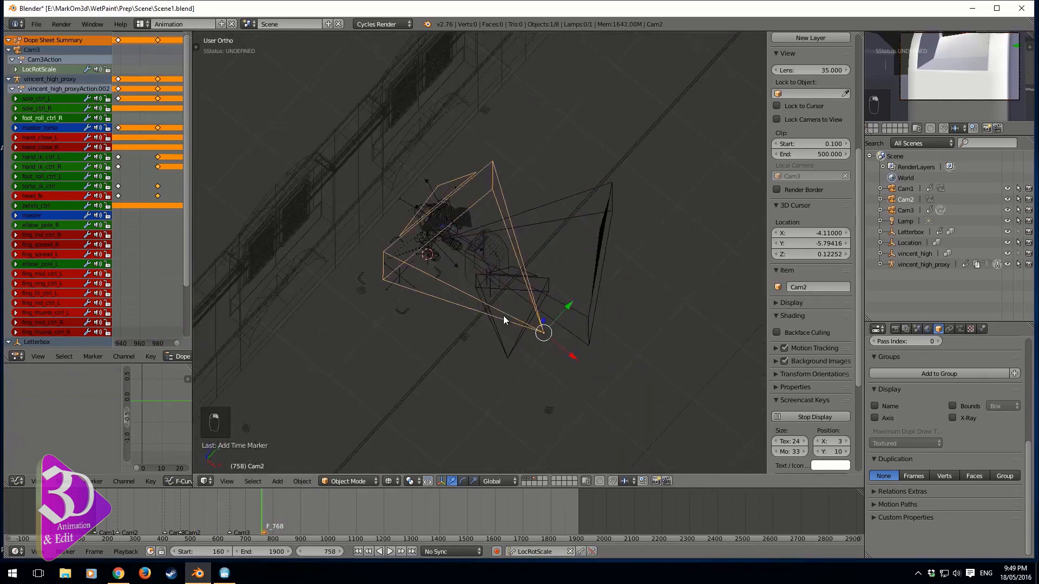
key("shift+d")
left_click(573, 370)
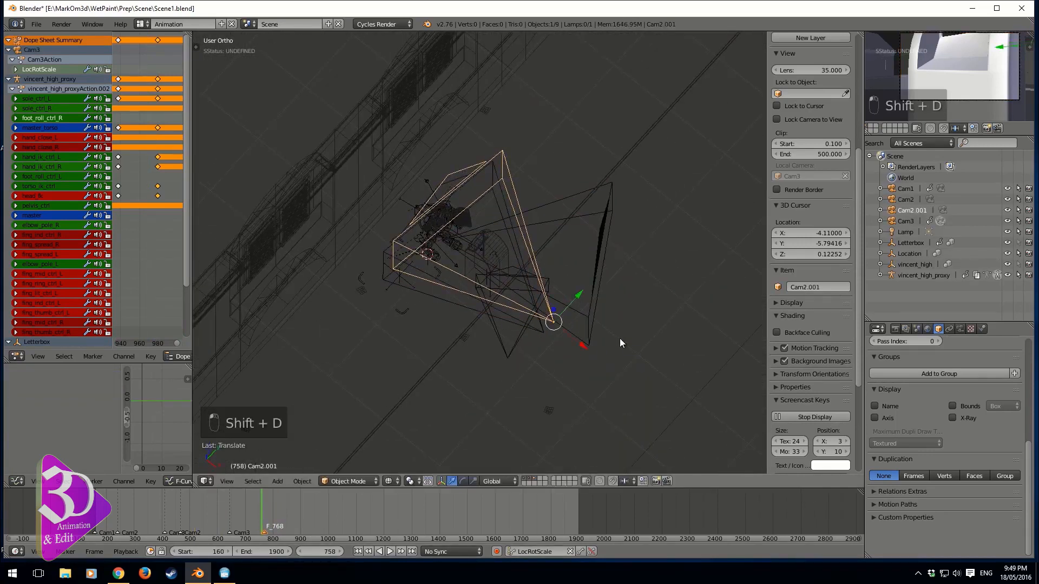
Rotate the duplicated camera slightly, make it the active camera and switch the view to solid shading
key("r")
left_click(624, 340)
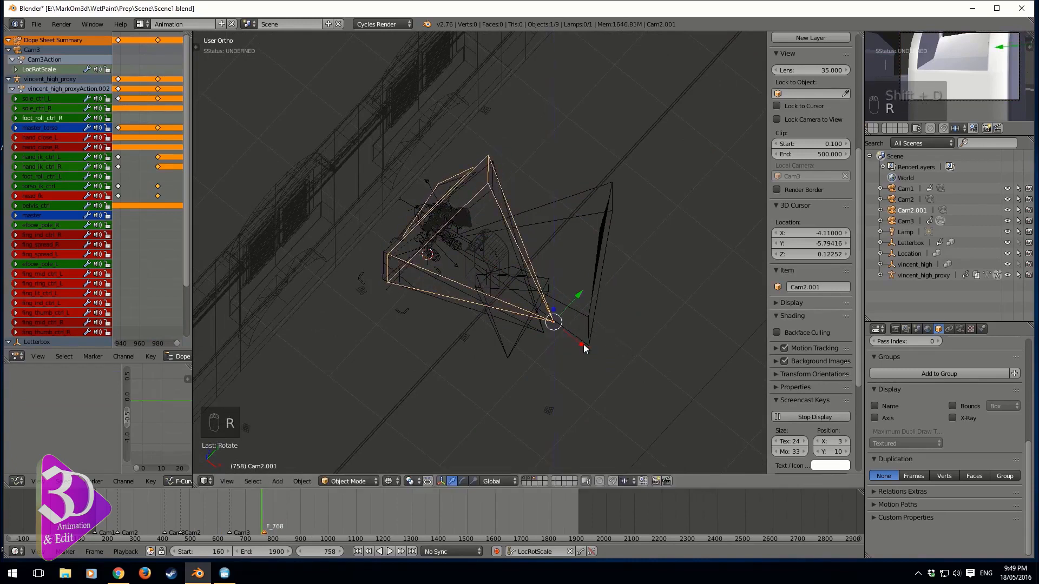
left_click(540, 327)
key("ctrl+KP_0")
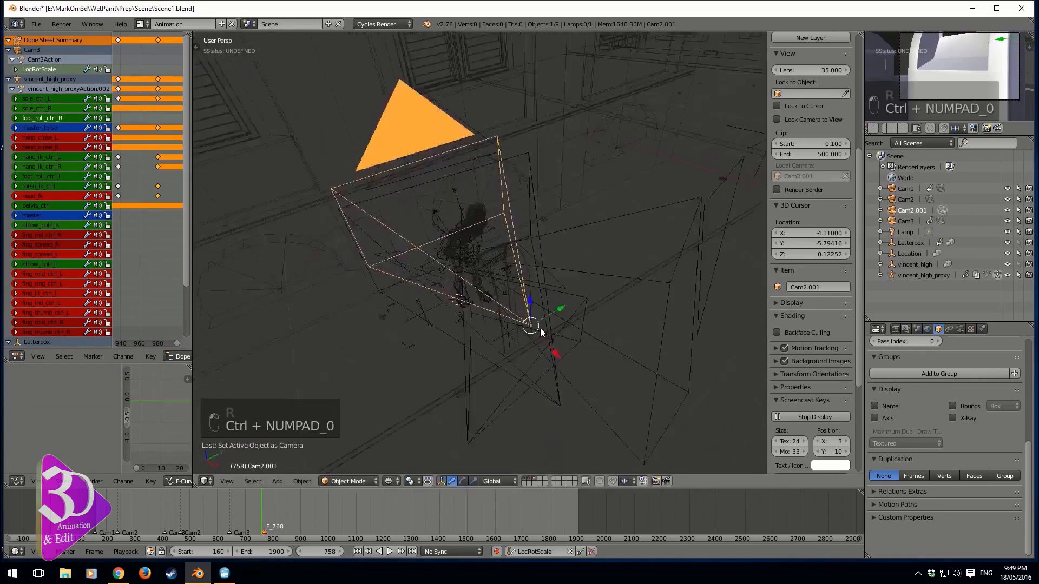
key("z")
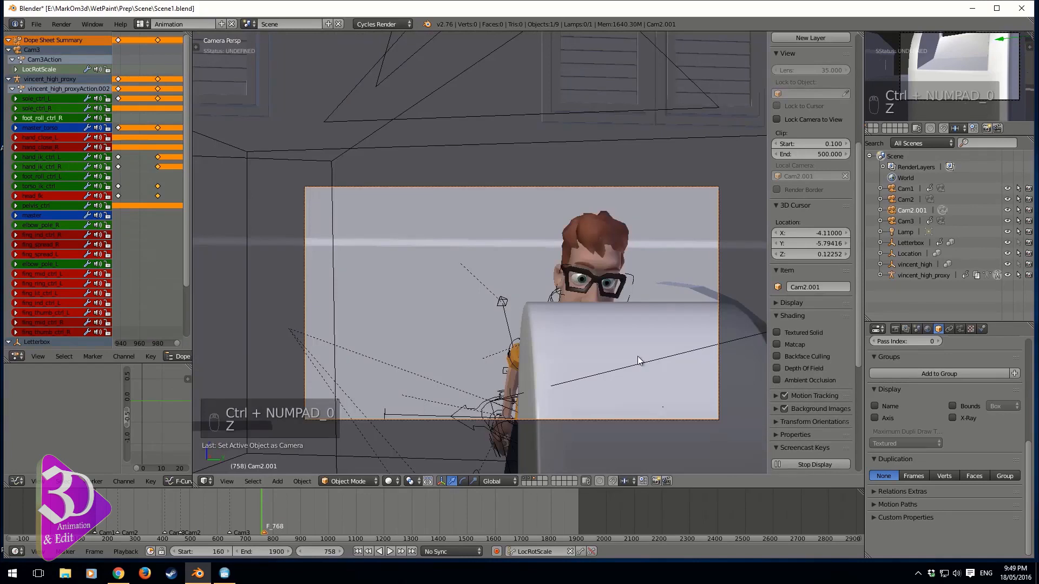
Move the new camera along Y and X and rotate it to frame the character's face
key("g")
key("y")
left_click(640, 354)
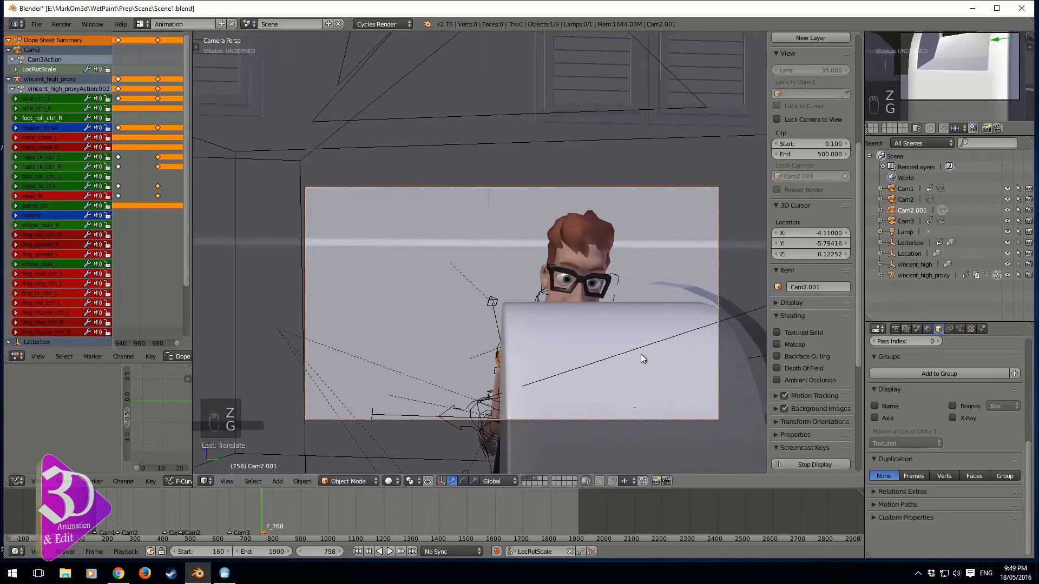
key("g")
key("x")
left_click(624, 355)
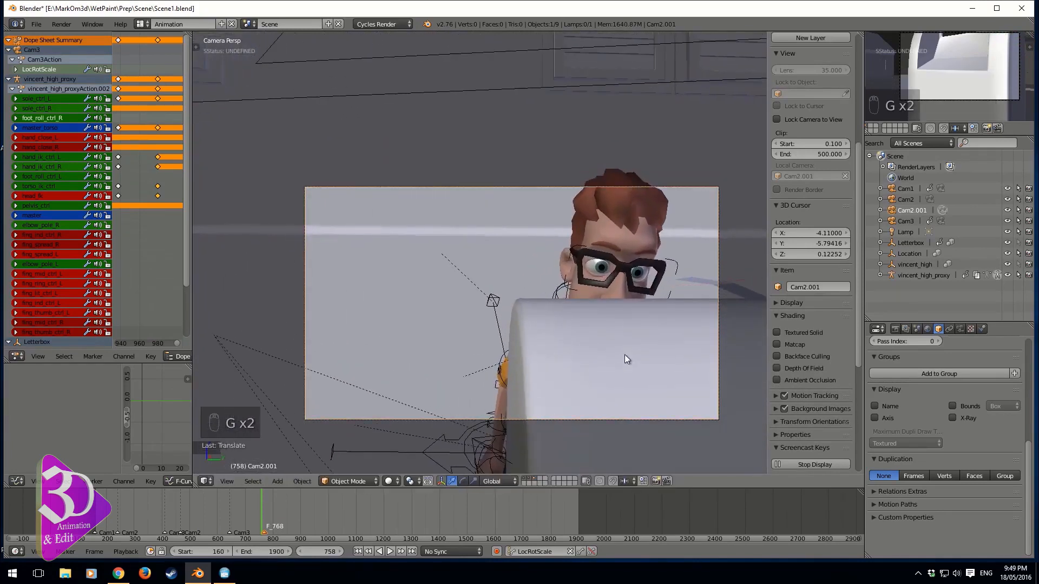
key("g")
key("r")
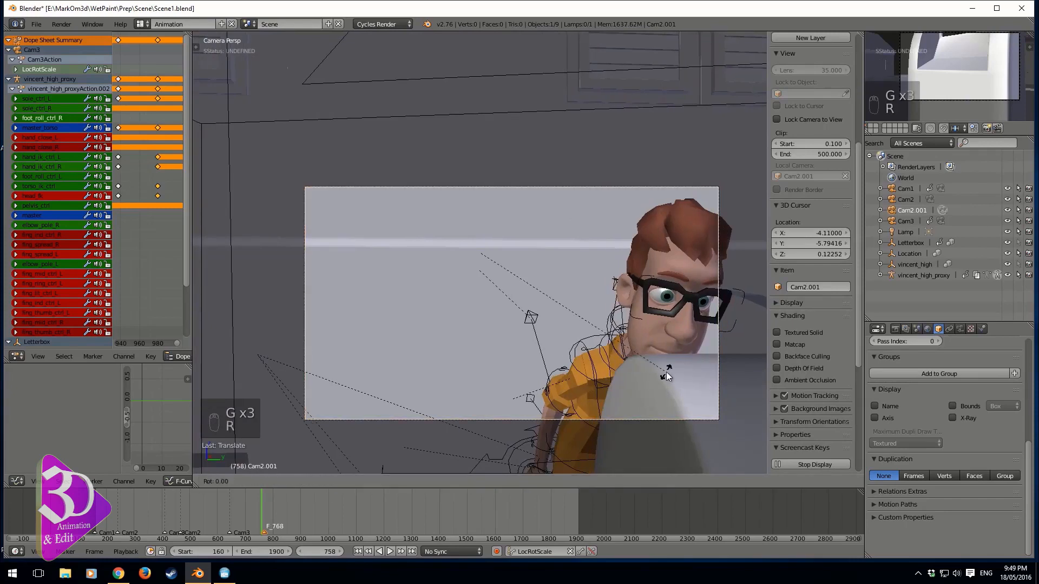
left_click(688, 343)
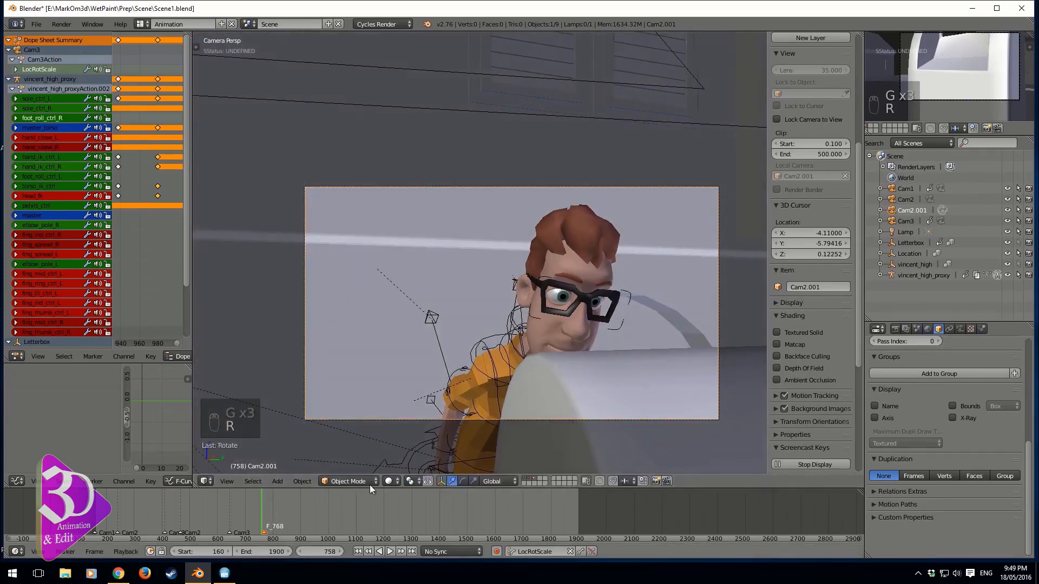
Rename the new camera object to Cam4
double_click(911, 210)
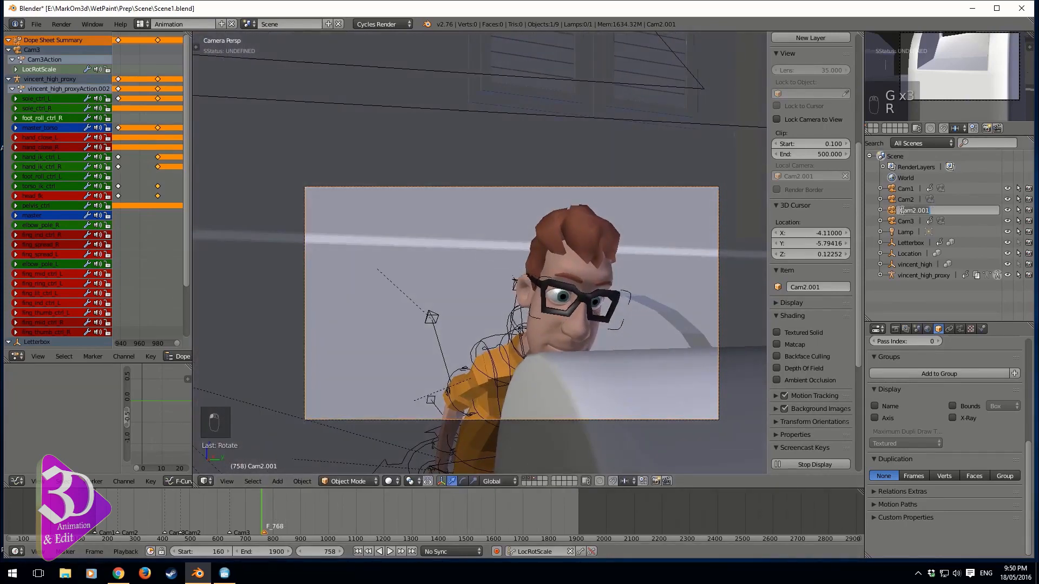
type("Cam4")
key("Return")
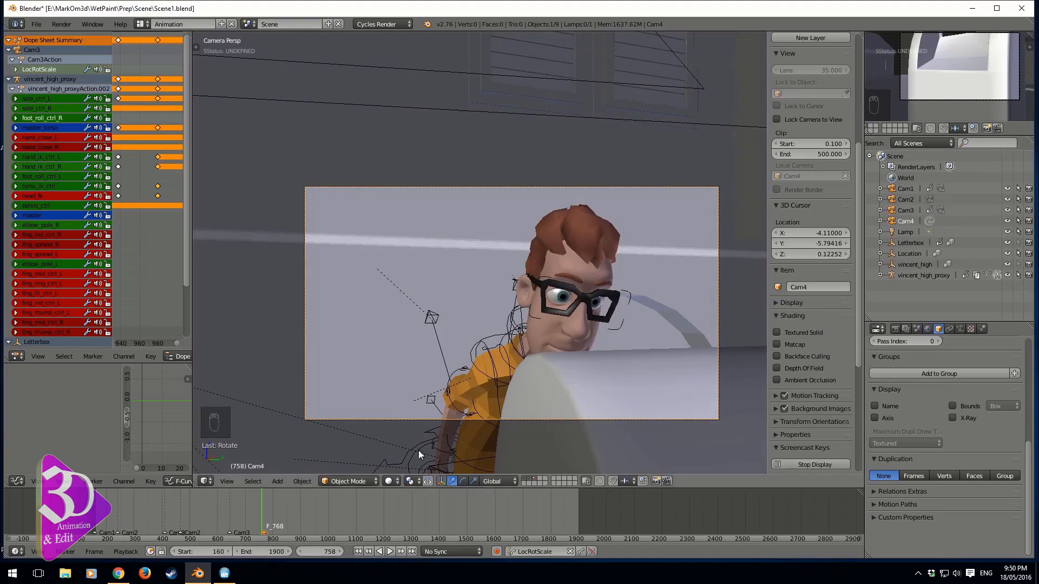
Rename the marker to Cam4 and bind the active camera to it
key("ctrl+m")
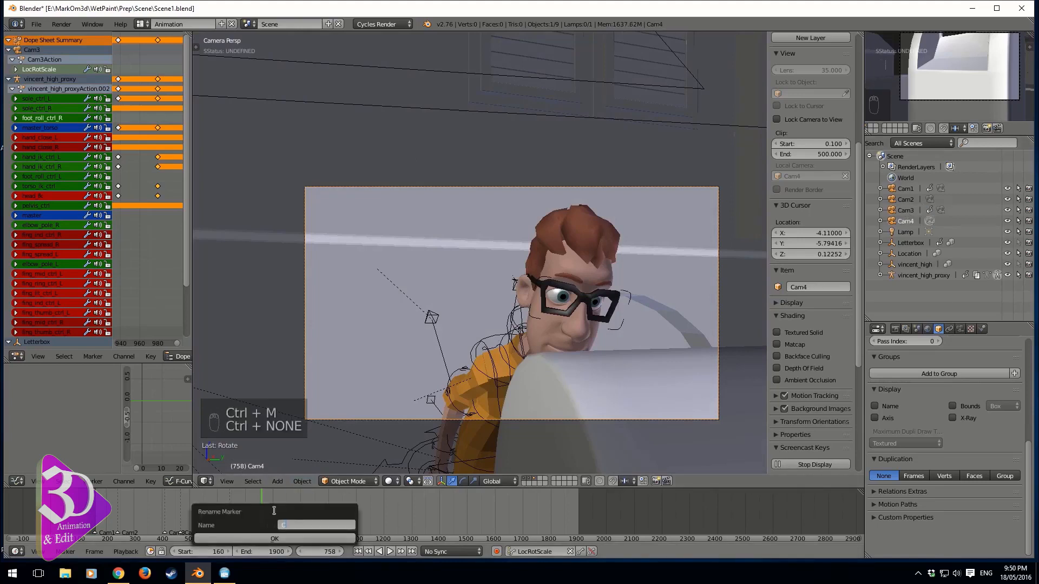
type("Cam4")
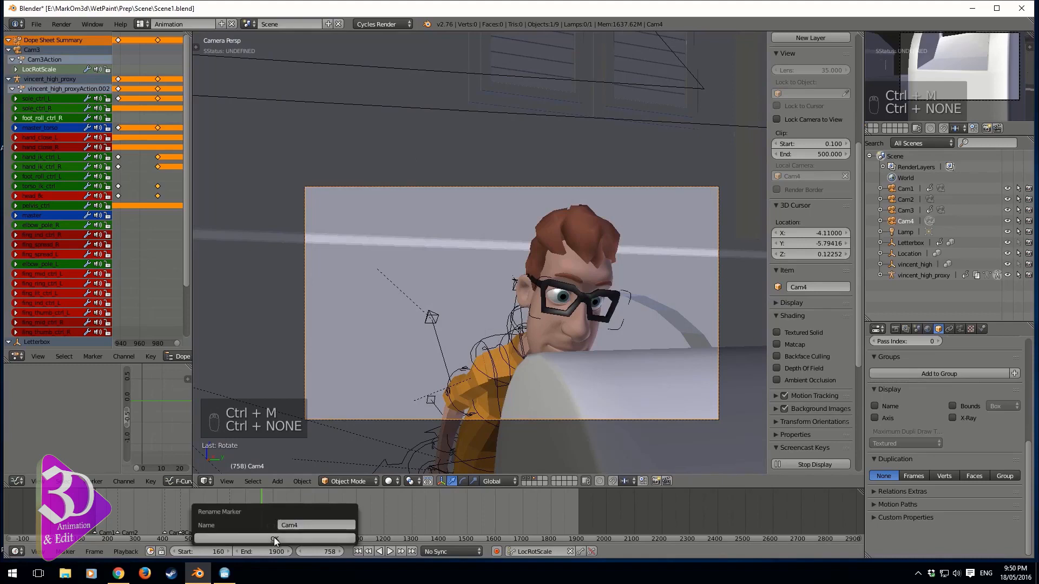
left_click(273, 537)
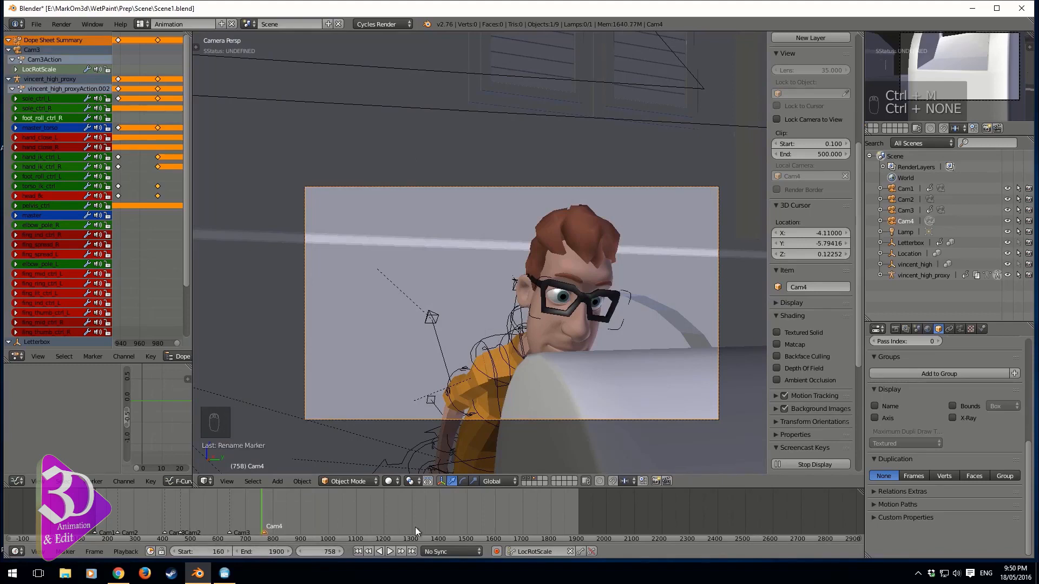
key("ctrl+b")
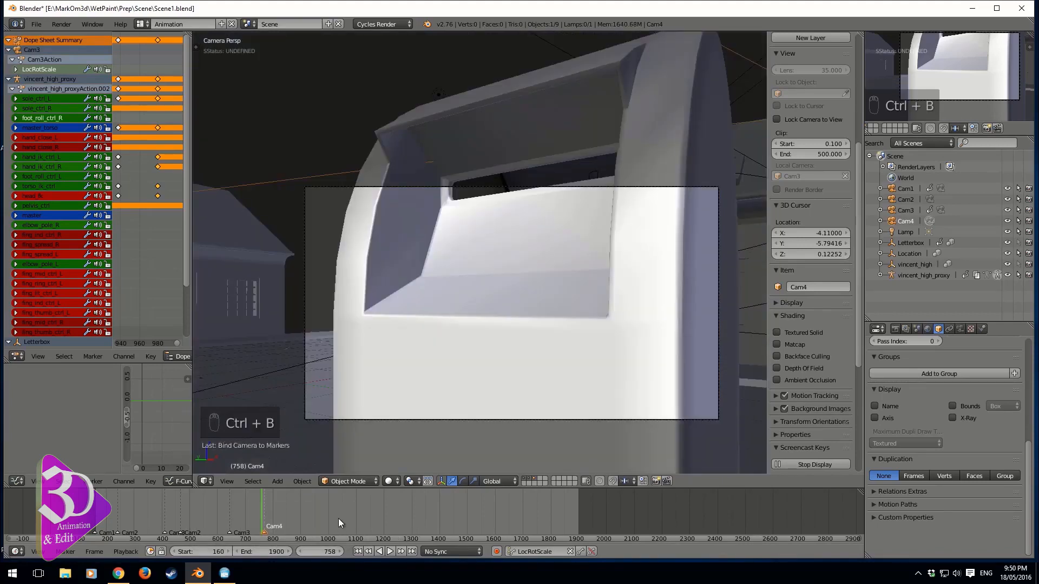
Go to frame 817 and move Cam4 slightly to adjust the framing
left_click_drag(258, 521, 280, 522)
key("g")
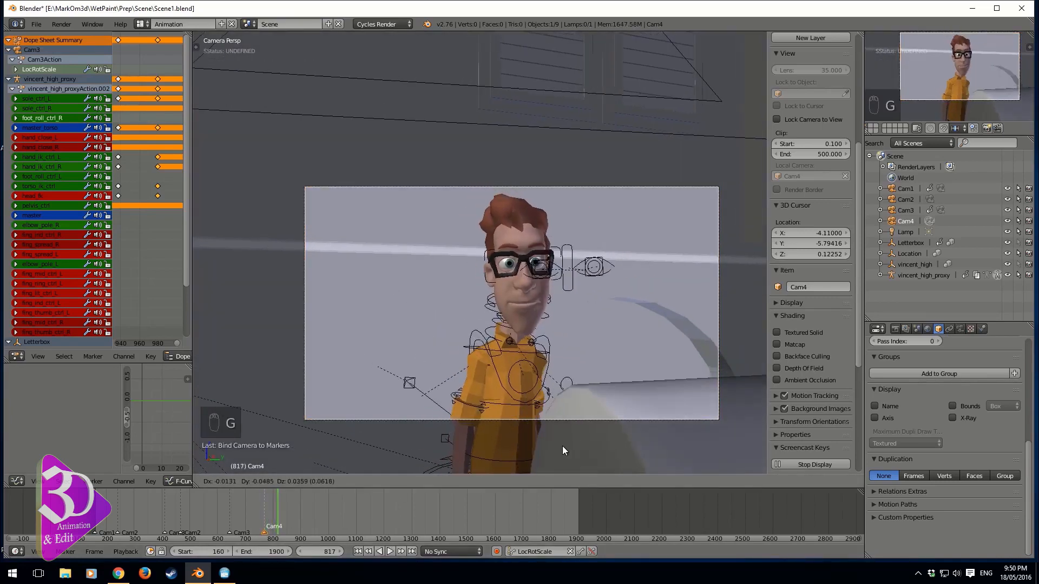
left_click(555, 453)
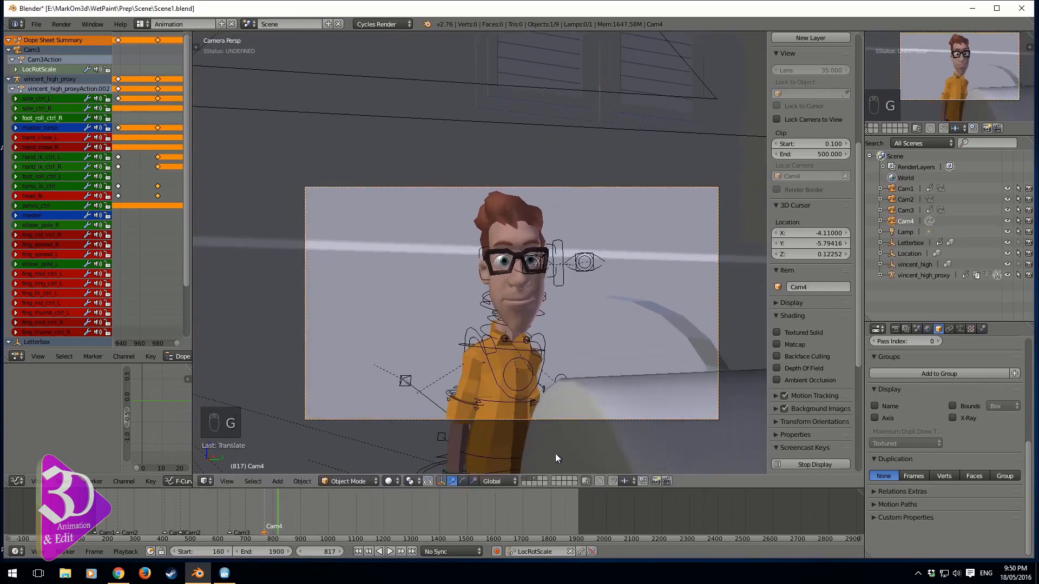
Play back and scrub the animation from around frame 1076 to review the Cam4 shot
mouse_move(278, 516)
left_mouse_down()
mouse_move(265, 513)
mouse_move(368, 527)
mouse_move(344, 528)
left_mouse_up()
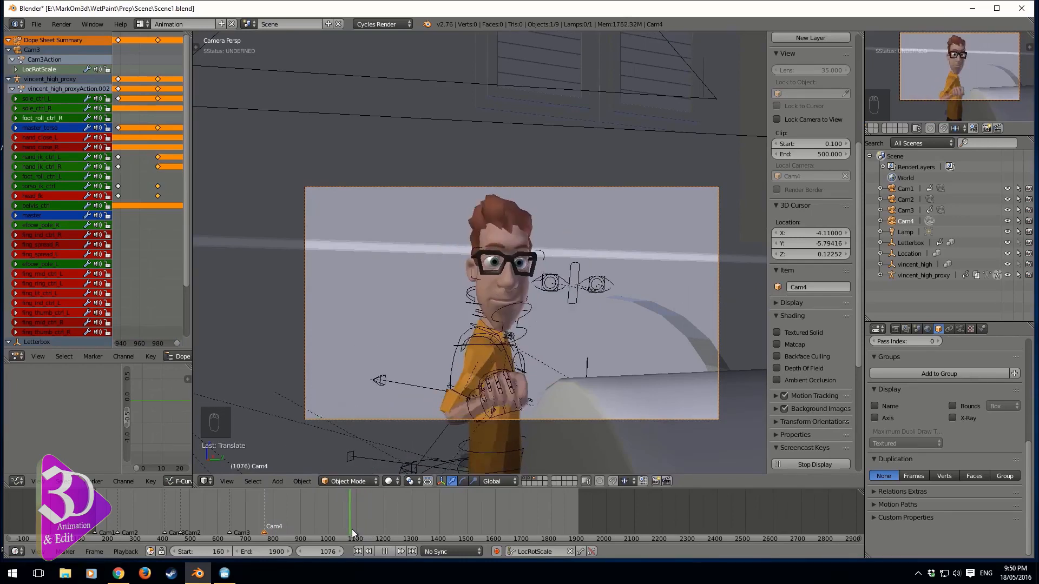
key("alt+a")
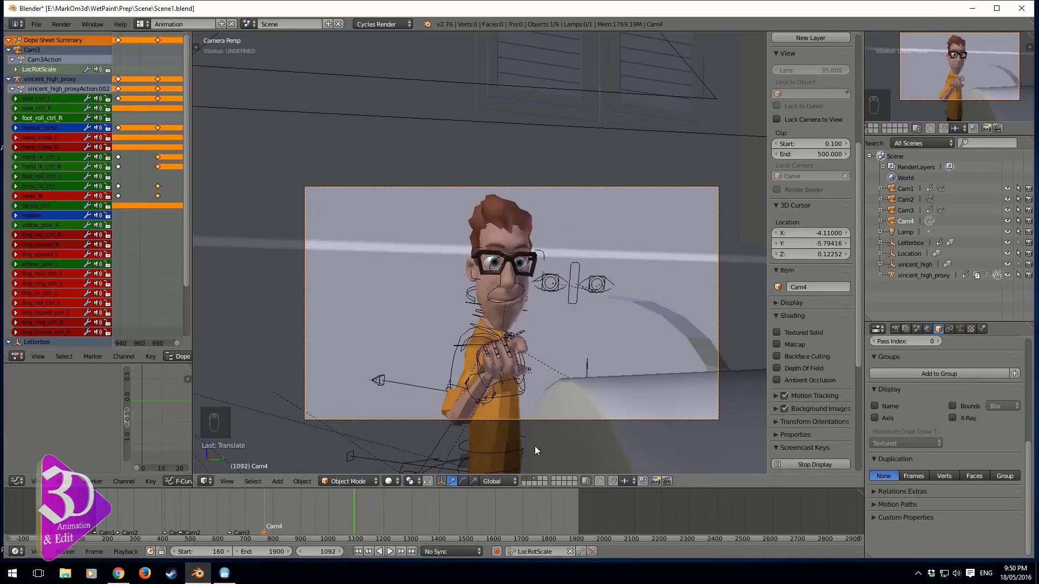
left_click_drag(326, 527, 347, 533)
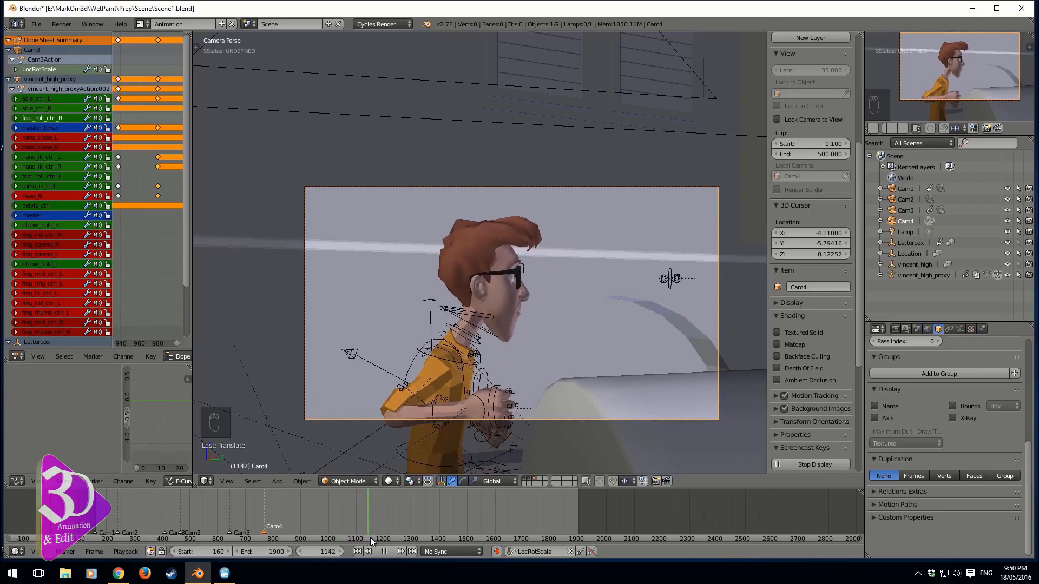
mouse_move(371, 537)
left_mouse_down()
mouse_move(336, 534)
mouse_move(362, 541)
left_mouse_up()
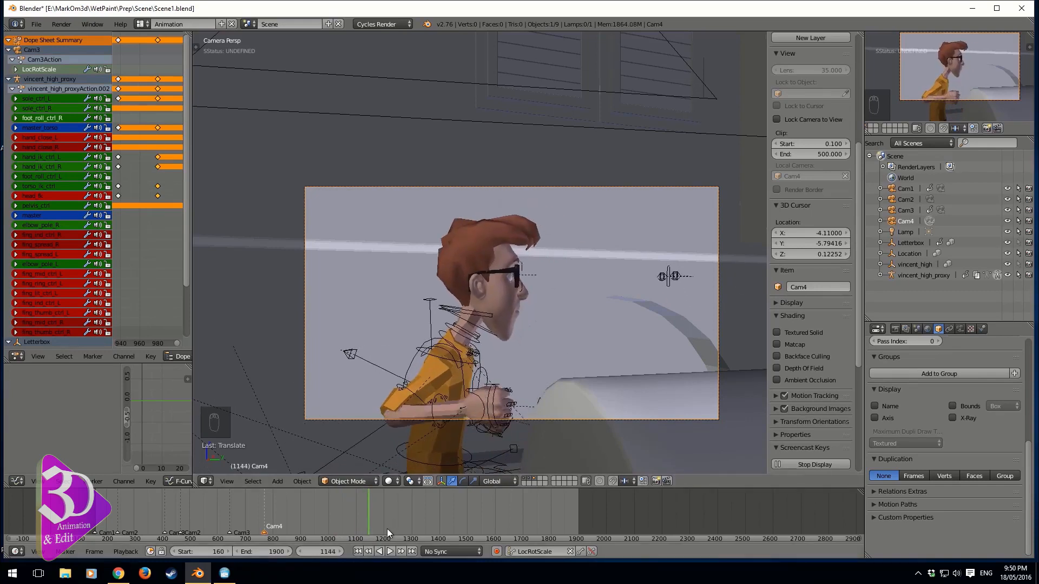
Add a time marker at frame 1144 and name it Cam5_Car
key("m")
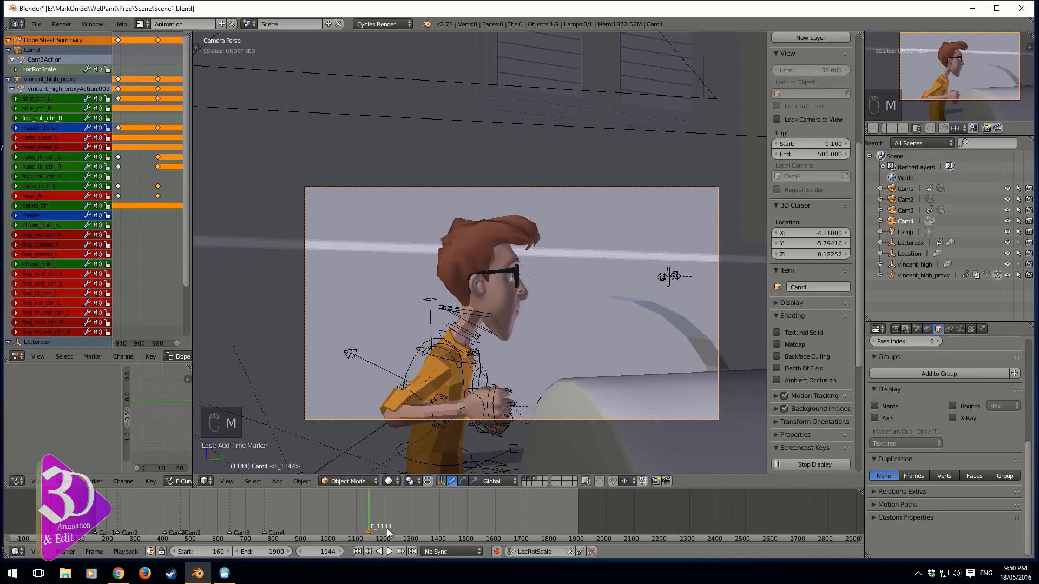
key("ctrl+m")
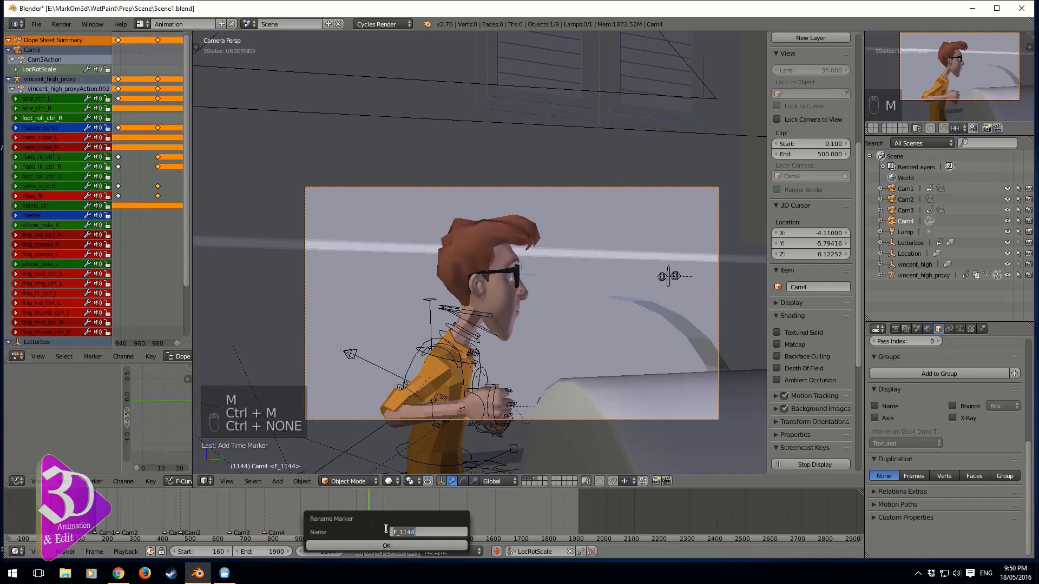
type("CAM5")
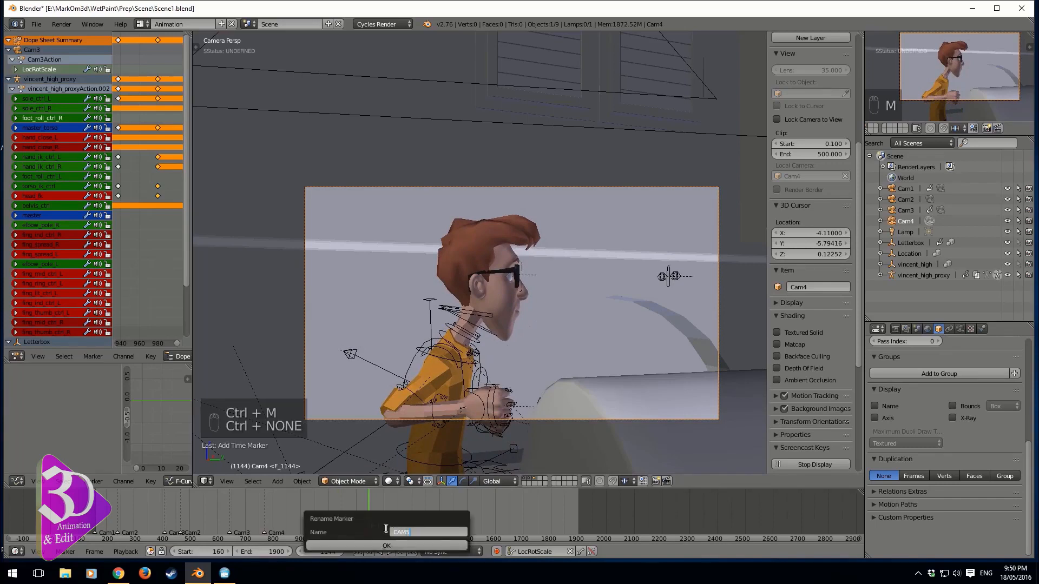
key("BackSpace")
key("BackSpace")
key("BackSpace")
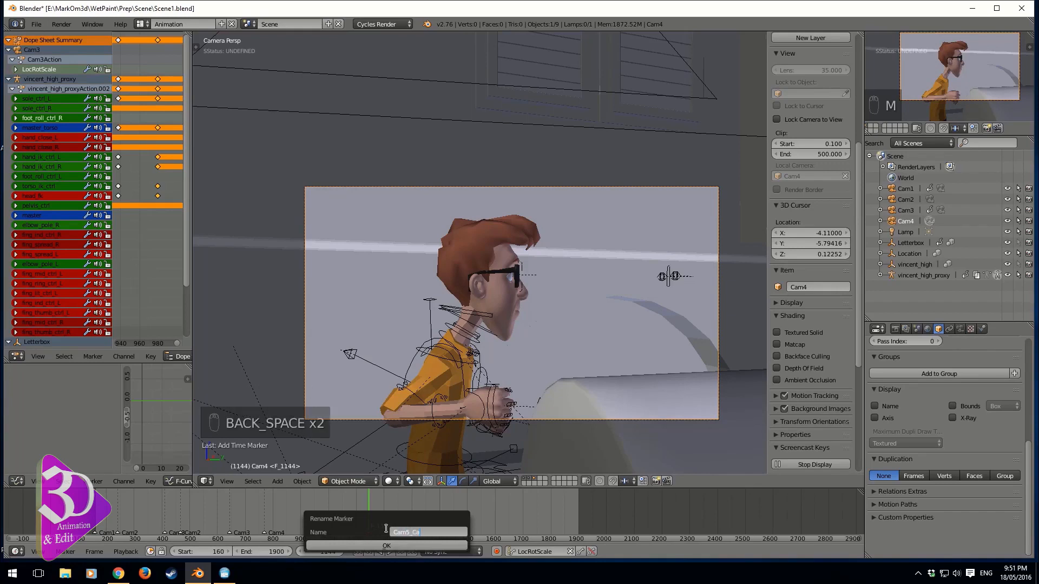
type("r")
left_click(386, 545)
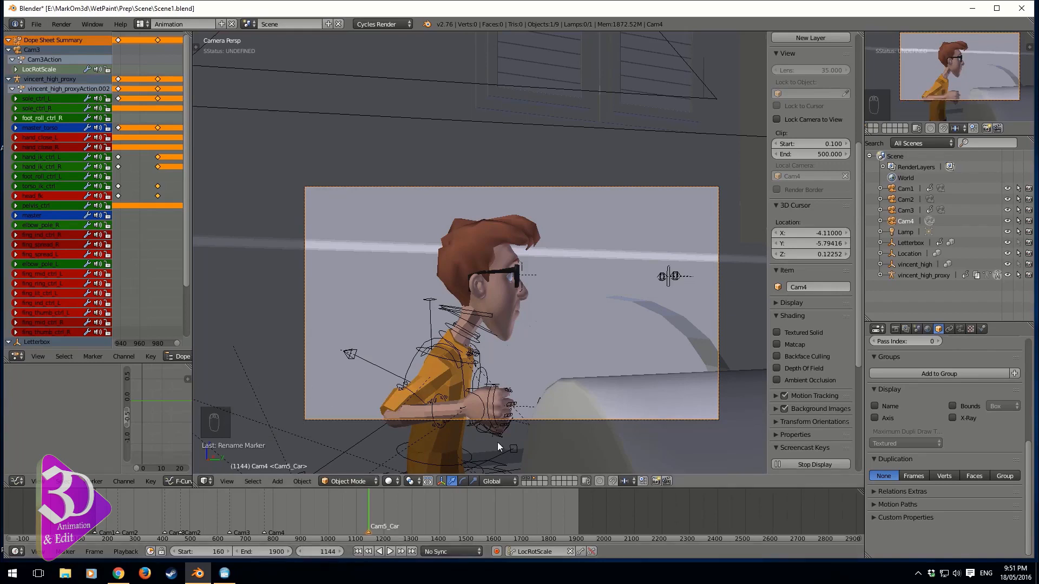
Duplicate Cam4, rotate the copy and set it as the active camera
scroll(576, 387, "down", 3)
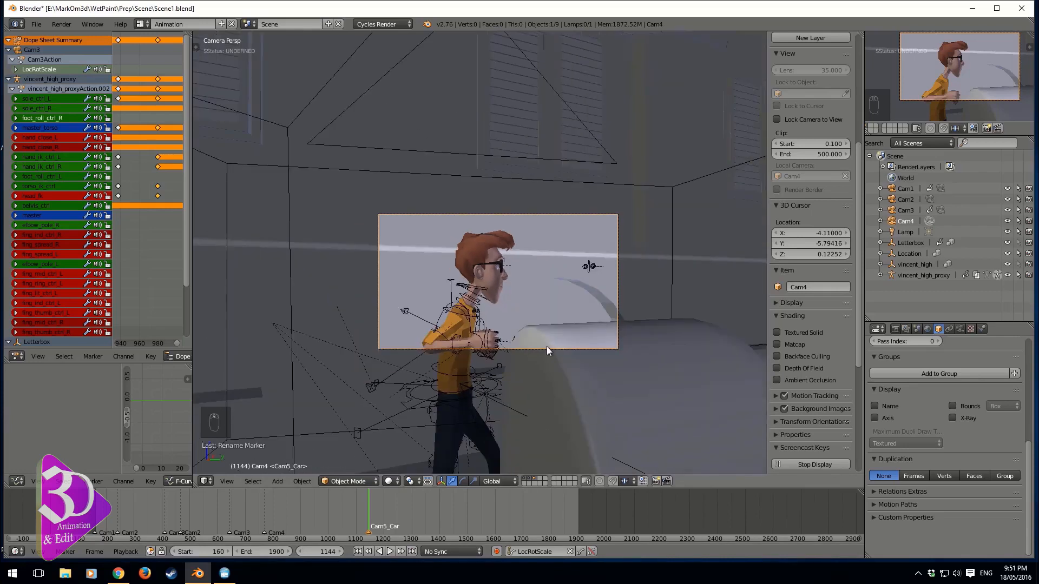
key("shift+d")
key("r")
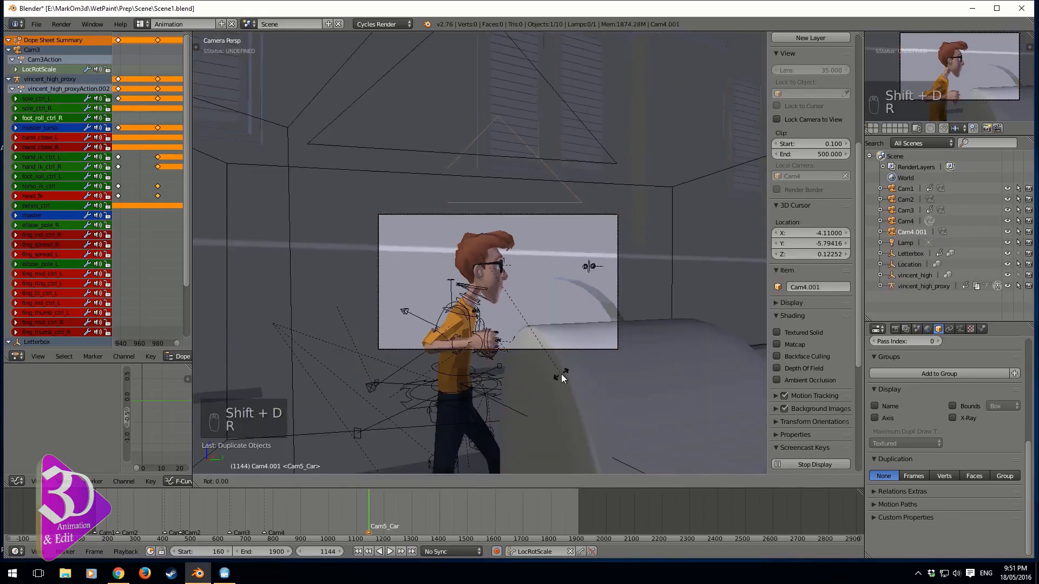
left_click(306, 202)
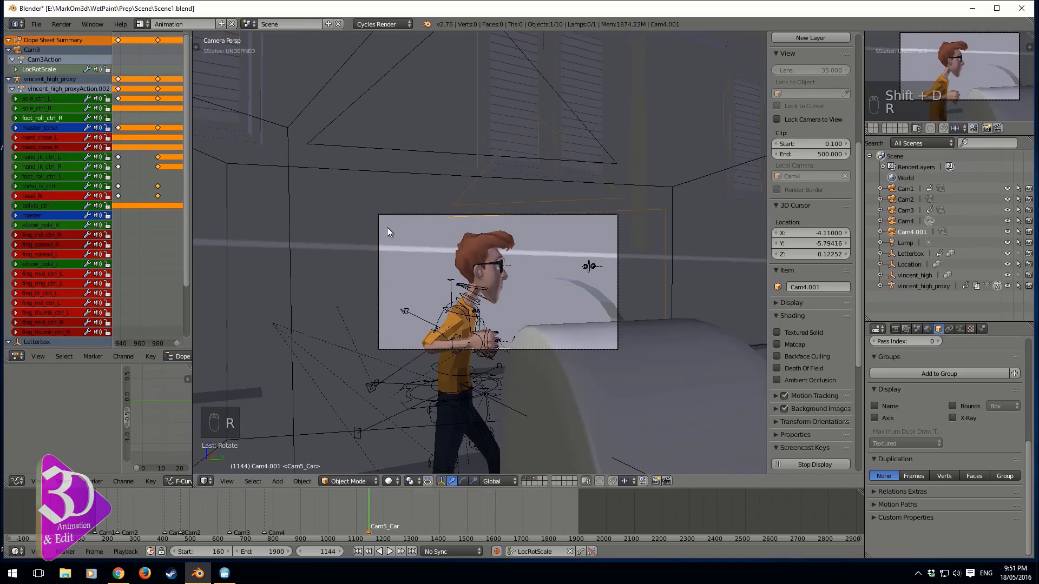
key("ctrl+KP_0")
Rotate the new camera about the Z axis and move it to frame the street and car
key("r")
key("z")
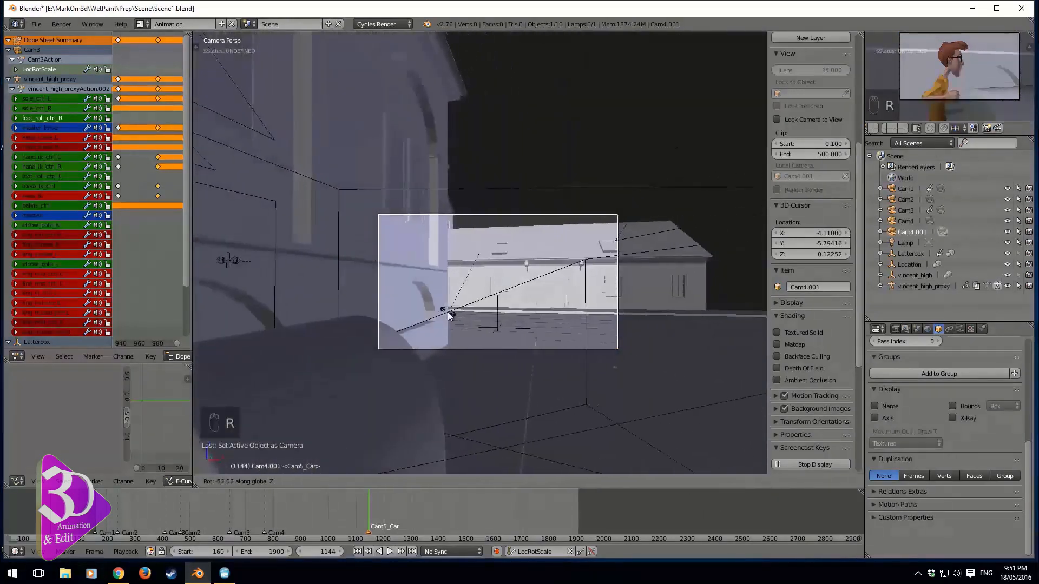
left_click(523, 301)
key("g")
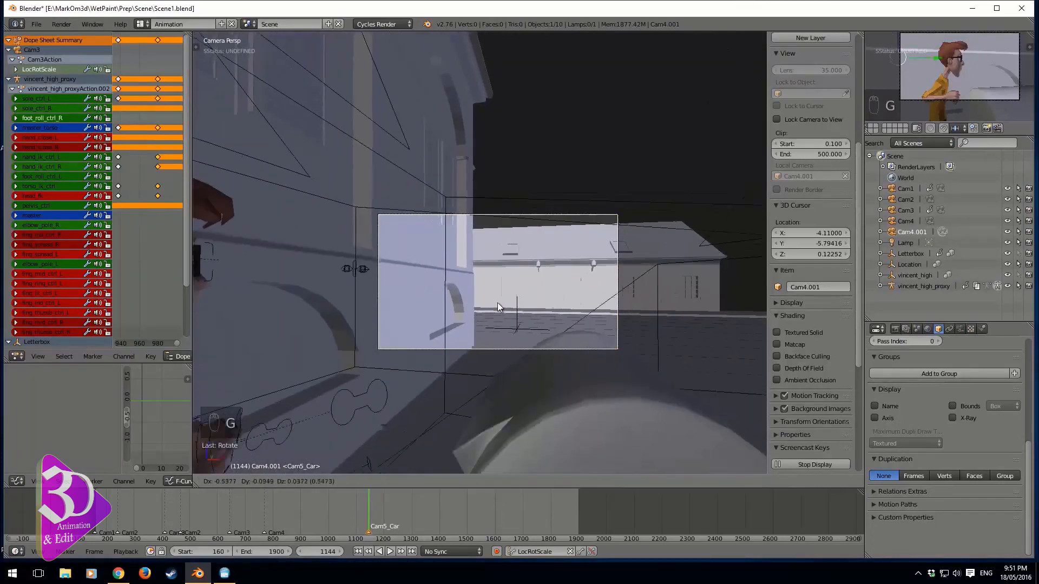
left_click(499, 302)
Orbit around the new camera to inspect its placement, then return to the camera view
middle_click_drag(531, 285, 455, 303)
scroll(444, 298, "down", 6)
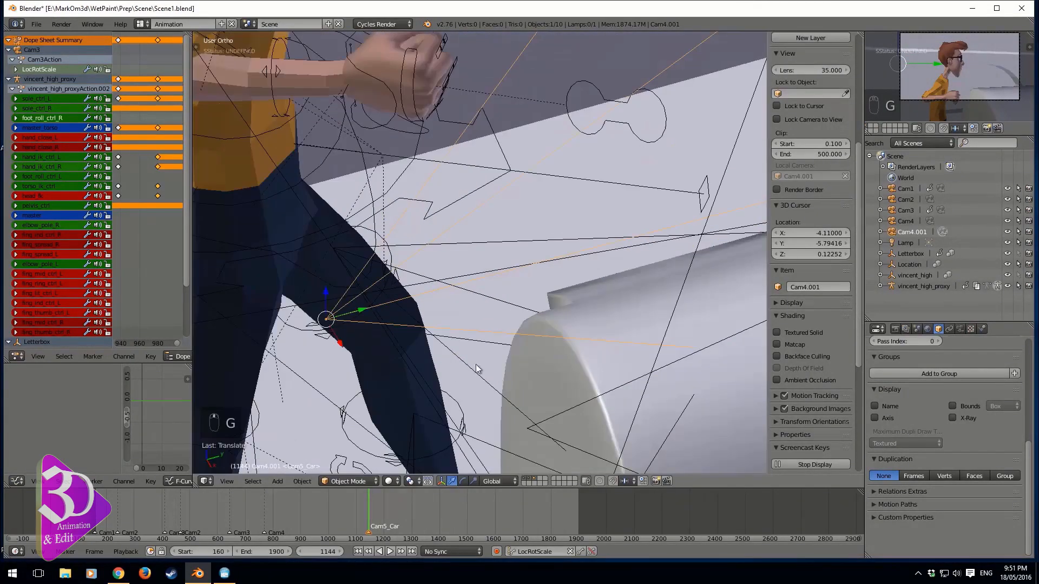
left_click_drag(427, 285, 611, 412)
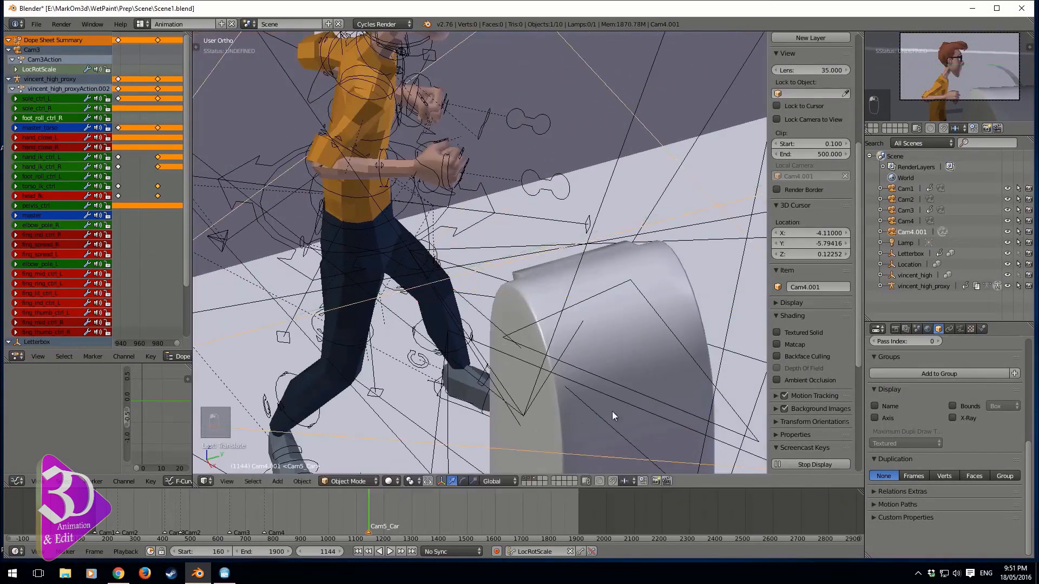
scroll(647, 303, "down", 2)
key("KP_0")
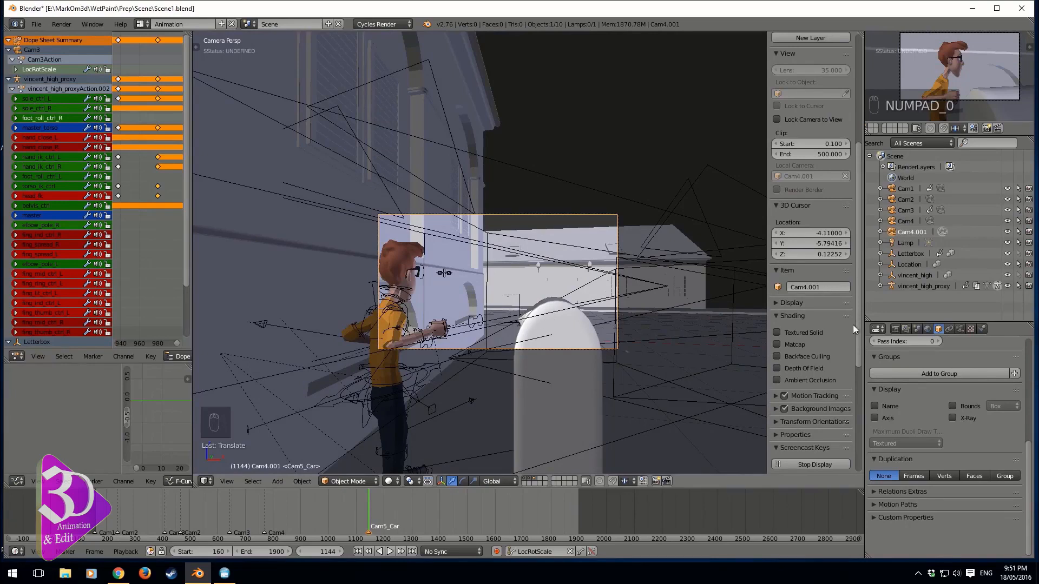
Preview the shot briefly, then rename the duplicated camera Cam4.001 to Cam5
scroll(625, 342, "up", 3)
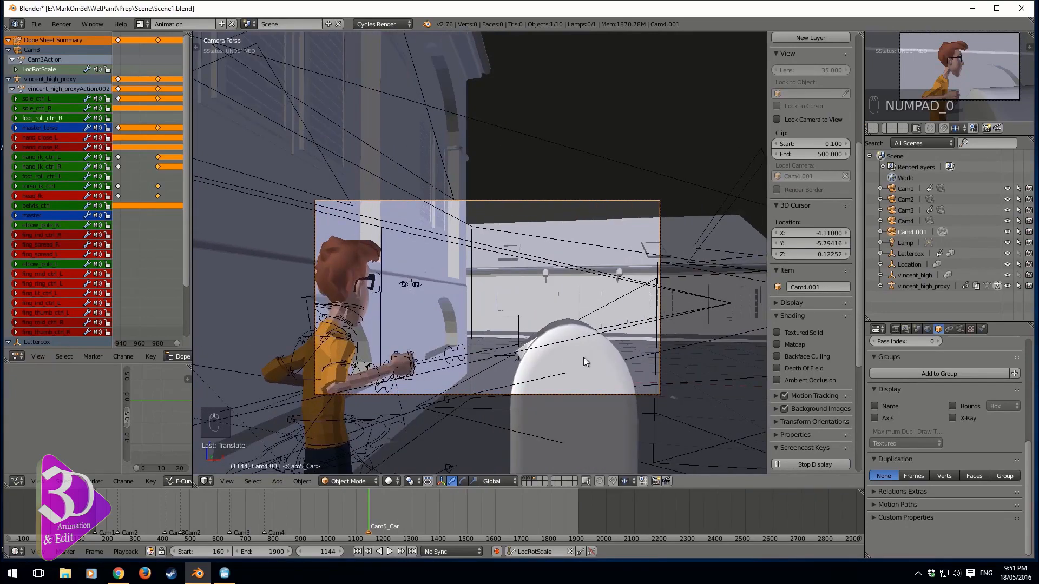
key("alt+a")
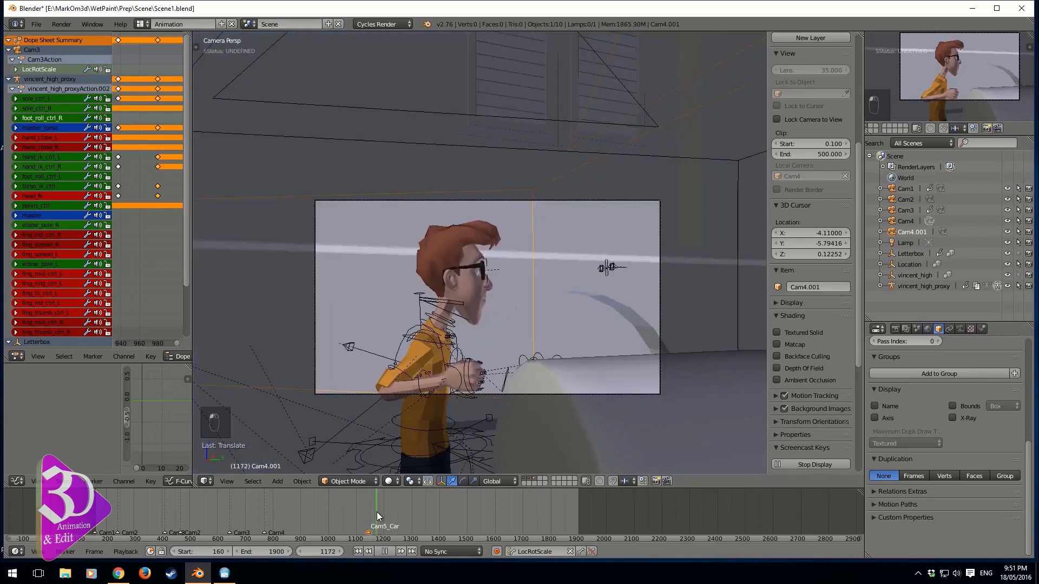
key("alt+a")
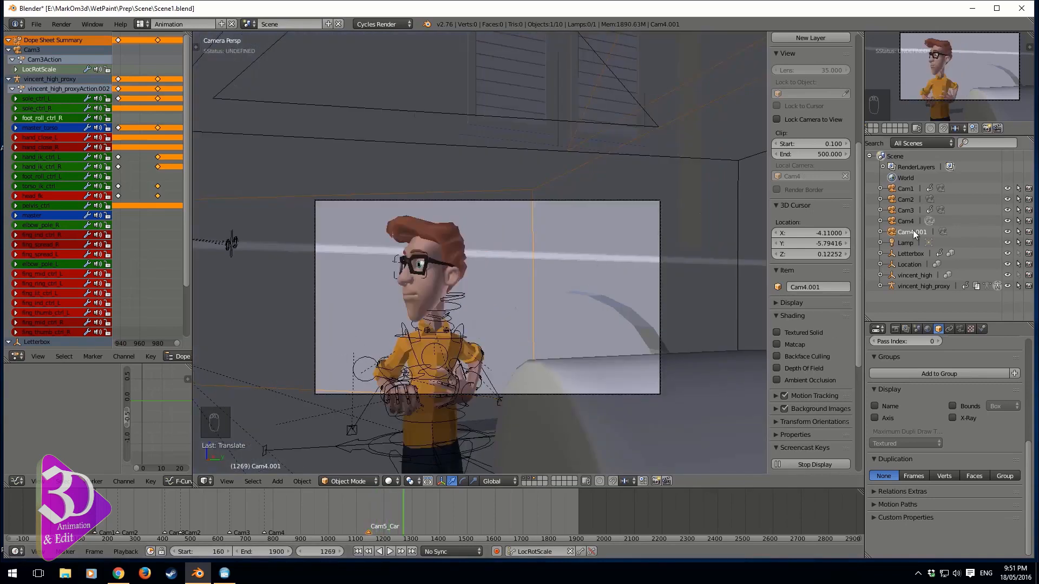
left_click(911, 236)
type("Cam")
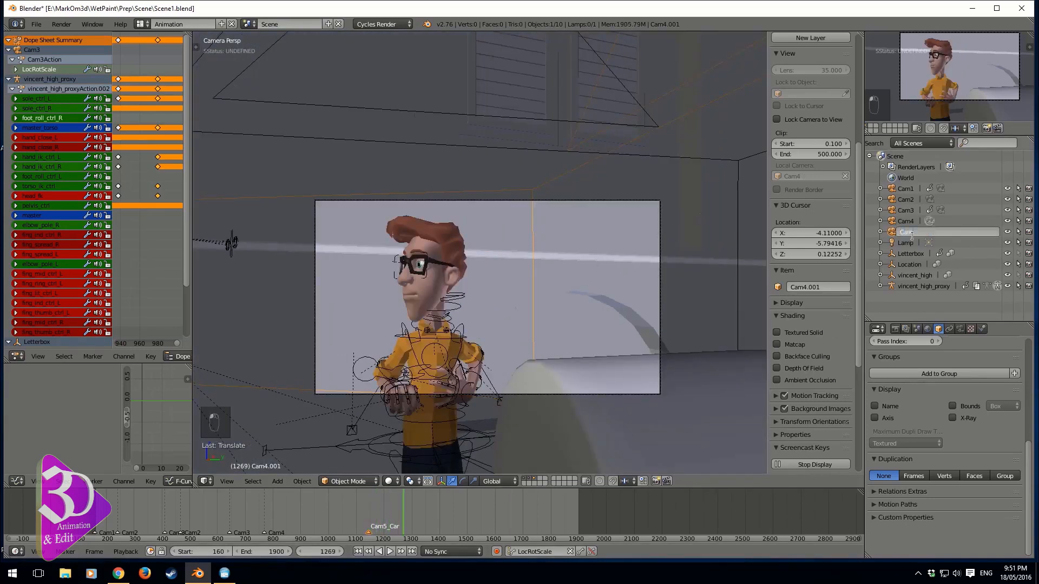
type("5")
key("Return")
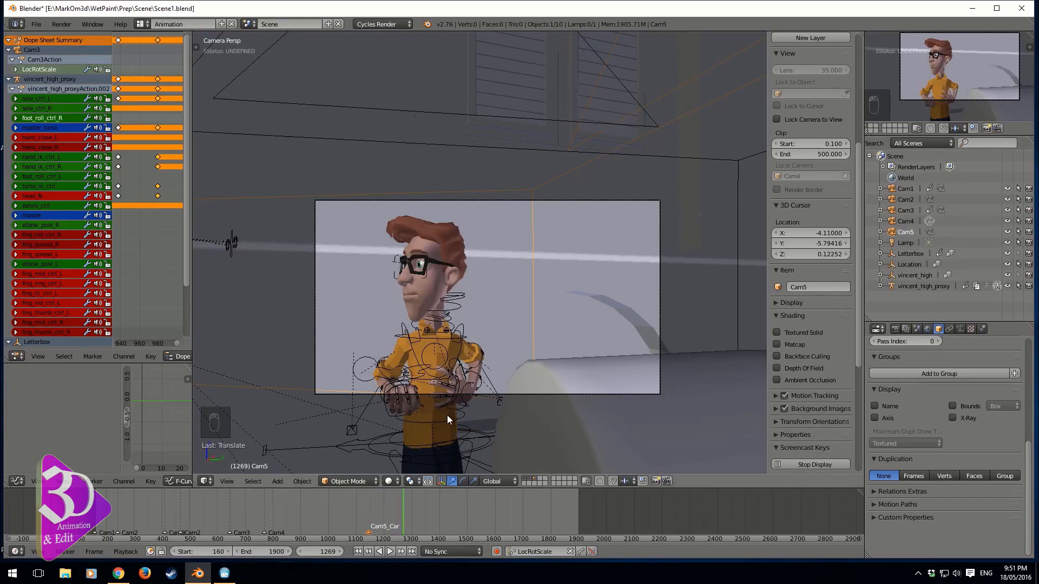
Bind Cam5 to the Cam5_Car marker and play through the timeline to review the new cut
key("ctrl+b")
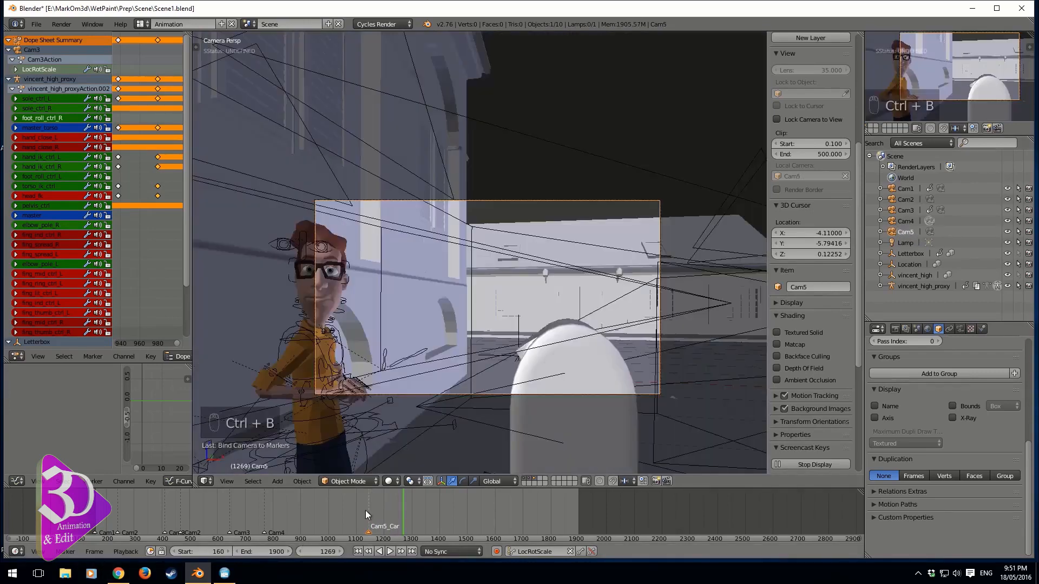
left_click(360, 516)
key("alt+a")
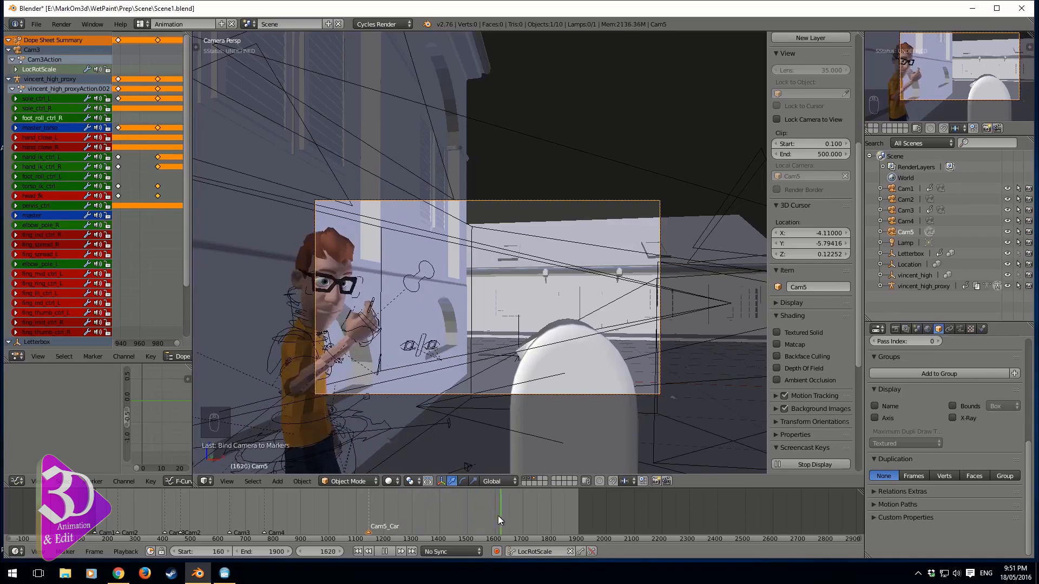
left_click(370, 515)
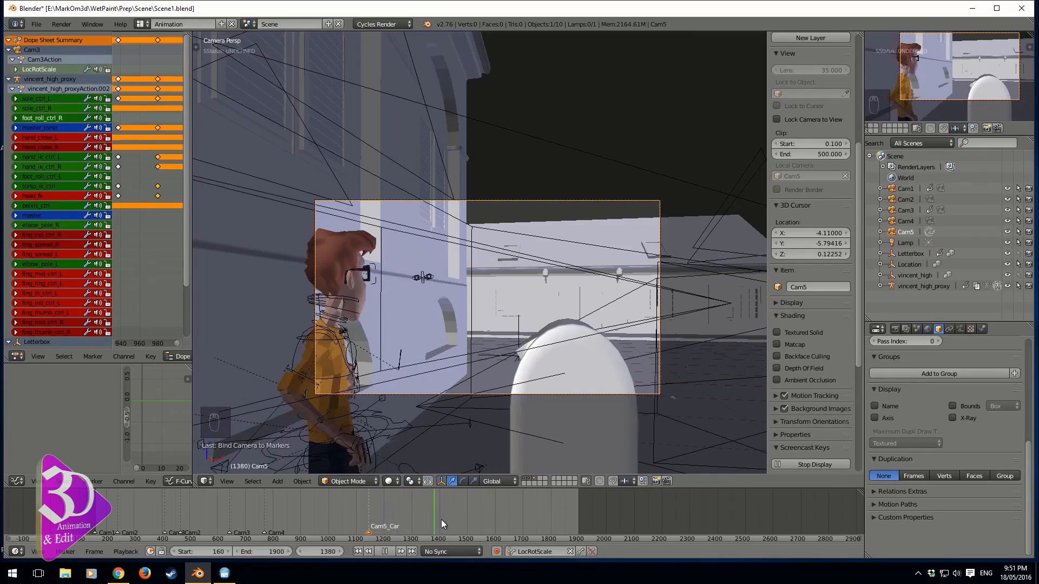
left_click_drag(447, 521, 401, 524)
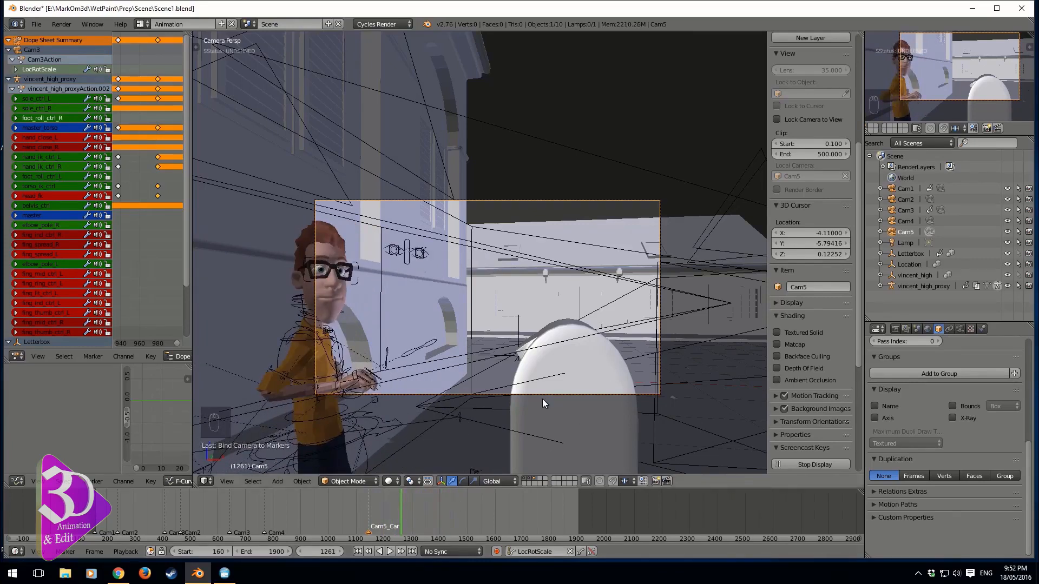
Move and rotate Cam5 so the character sits further into the frame beside the wall
key("g")
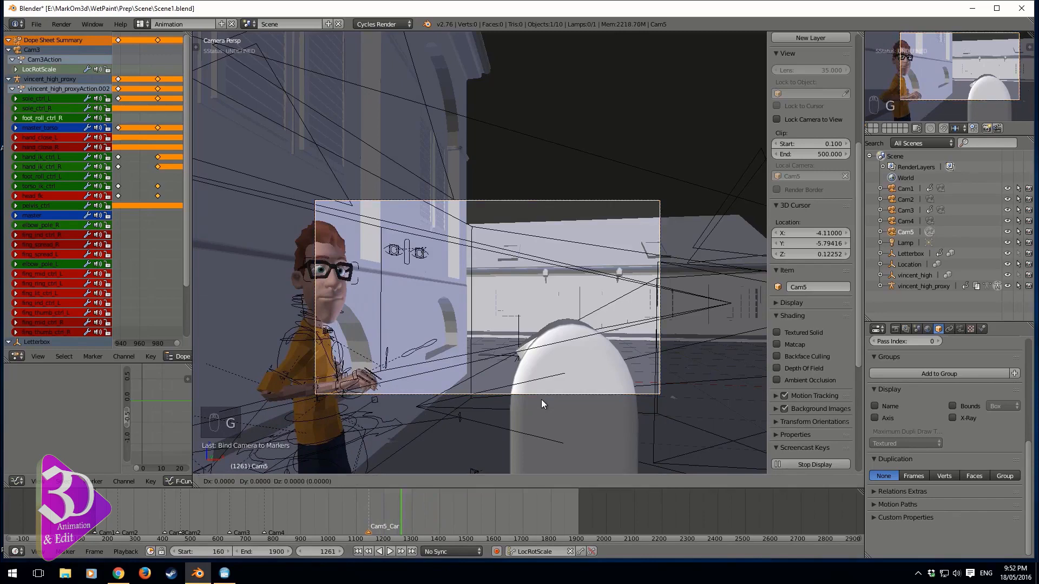
left_click(530, 402)
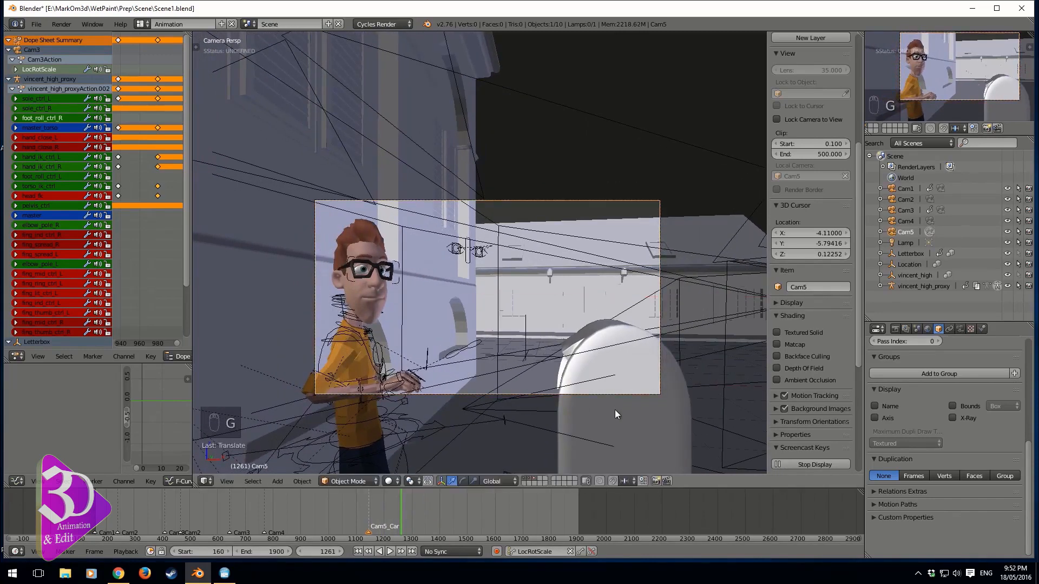
key("g")
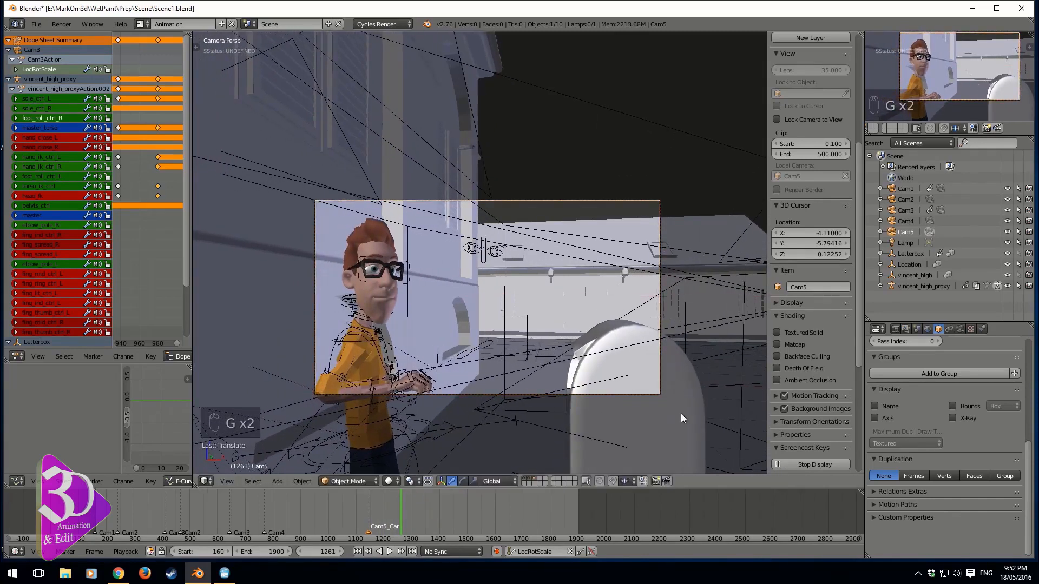
key("r")
left_click(462, 481)
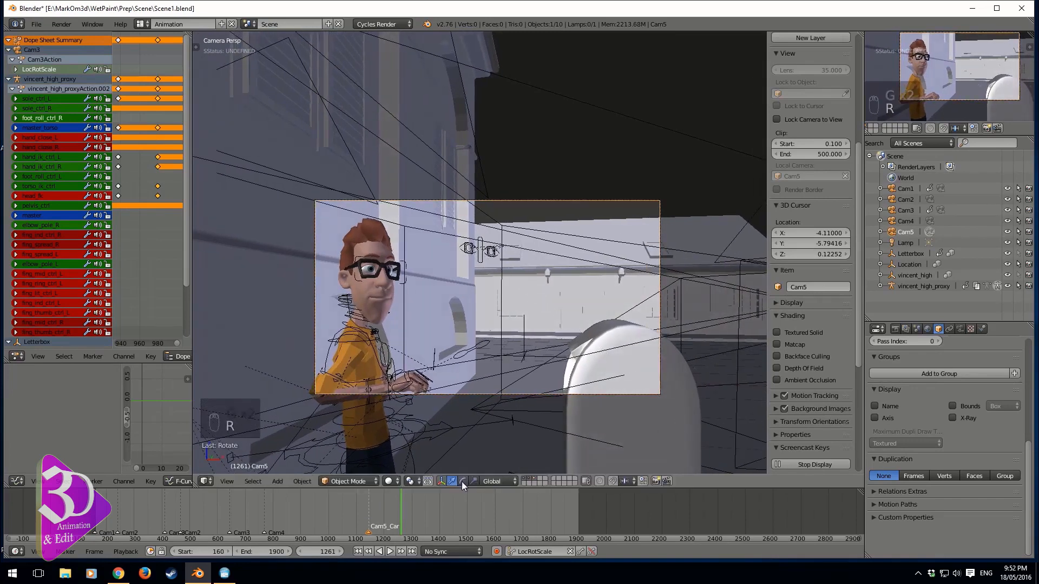
Play and scrub the timeline around the Cam5 cut to review its framing
left_click(358, 514)
key("alt+a")
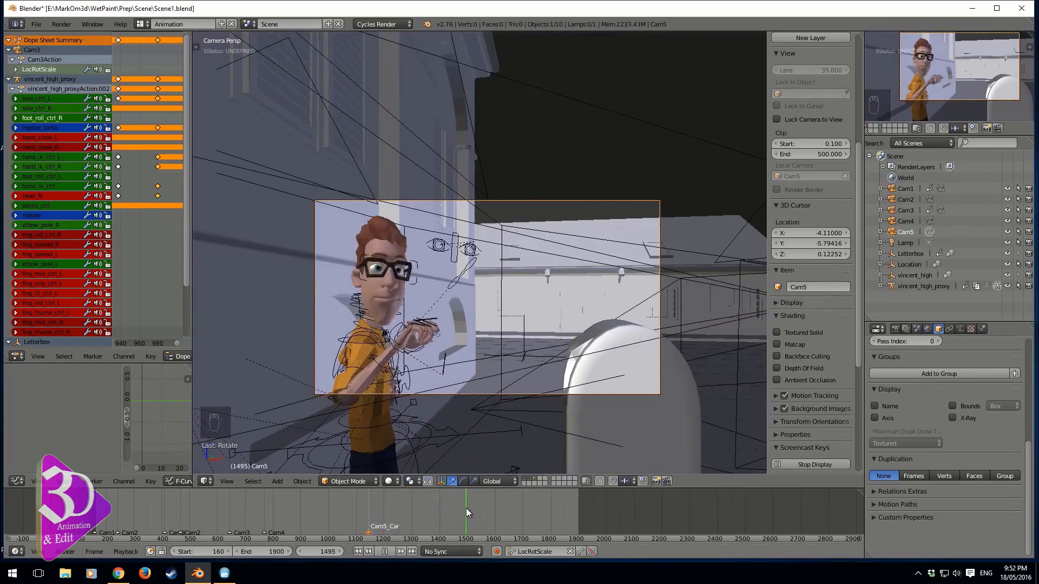
key("alt+a")
left_click_drag(372, 521, 369, 522)
key("alt+a")
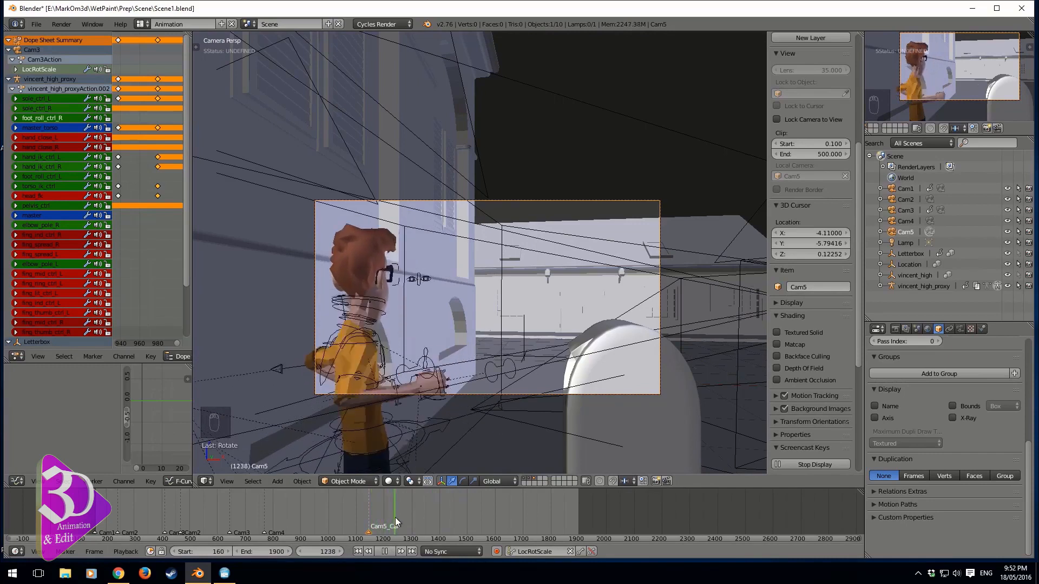
key("alt+a")
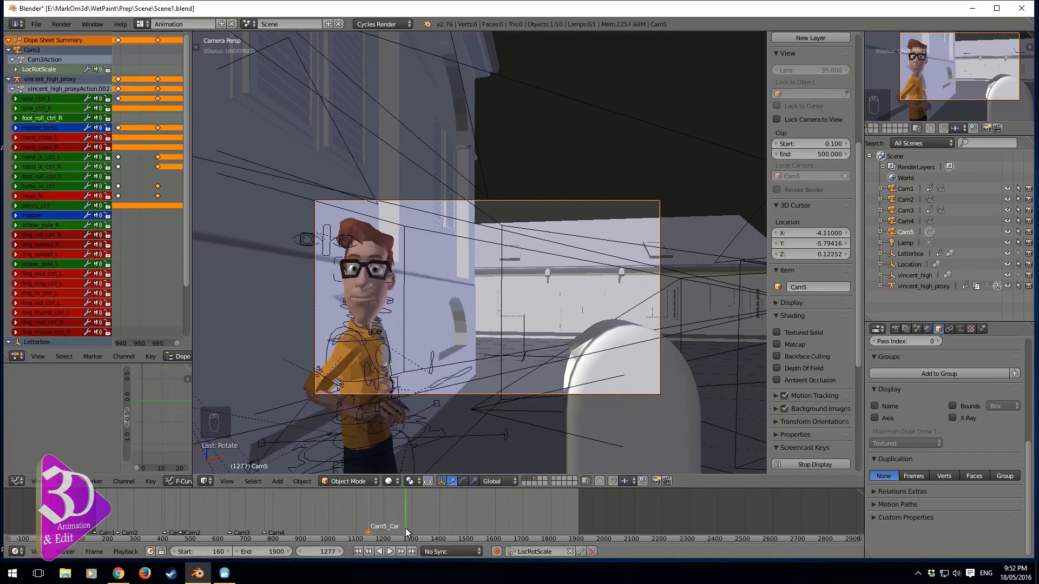
Add a time marker at frame 1277 and scrub around it to check the cut point
key("ctrl+b")
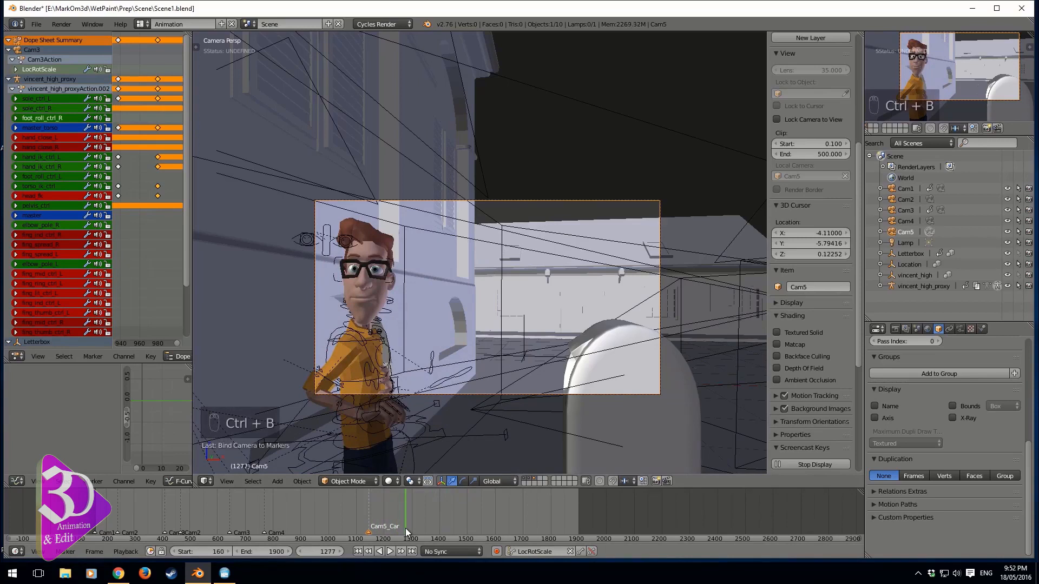
key("m")
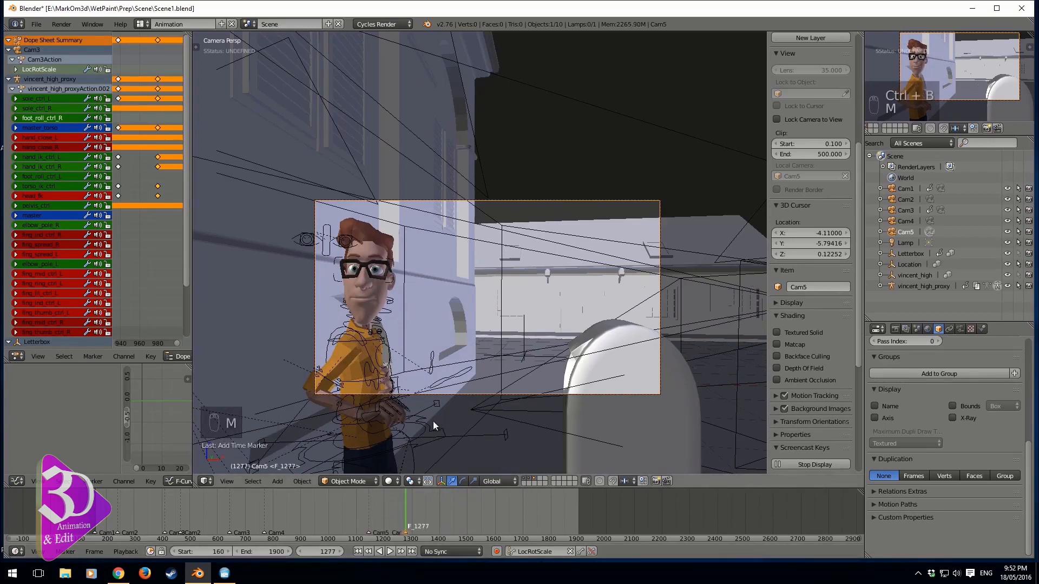
left_click_drag(257, 524, 212, 527)
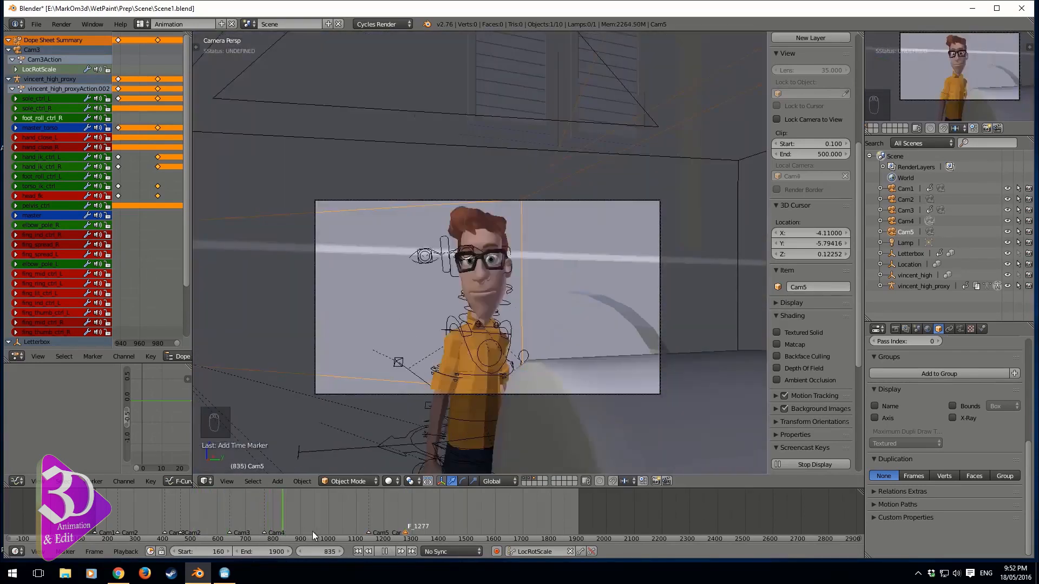
left_click(377, 538)
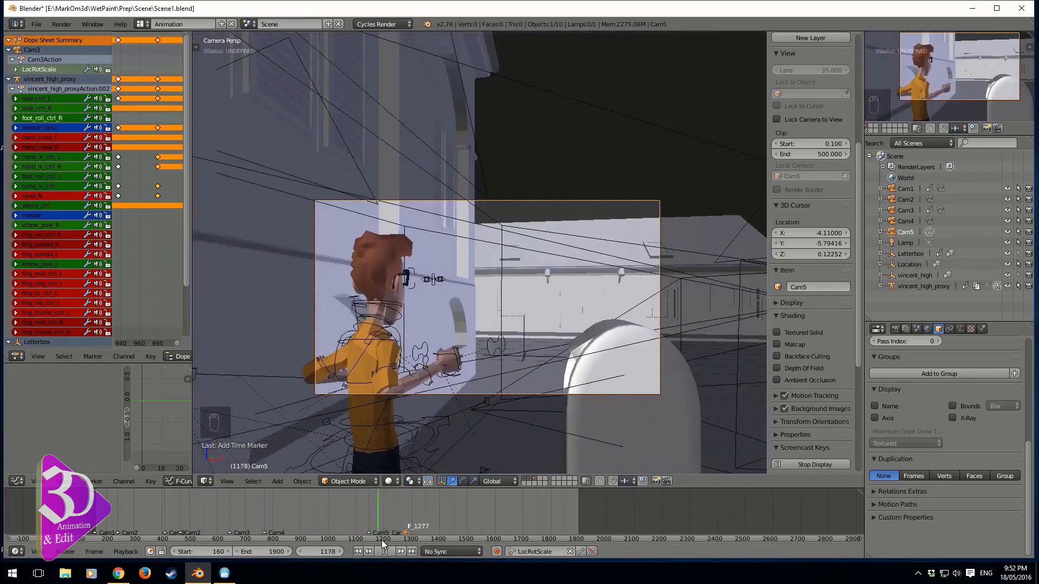
left_click_drag(381, 540, 434, 493)
left_click_drag(385, 495, 407, 517)
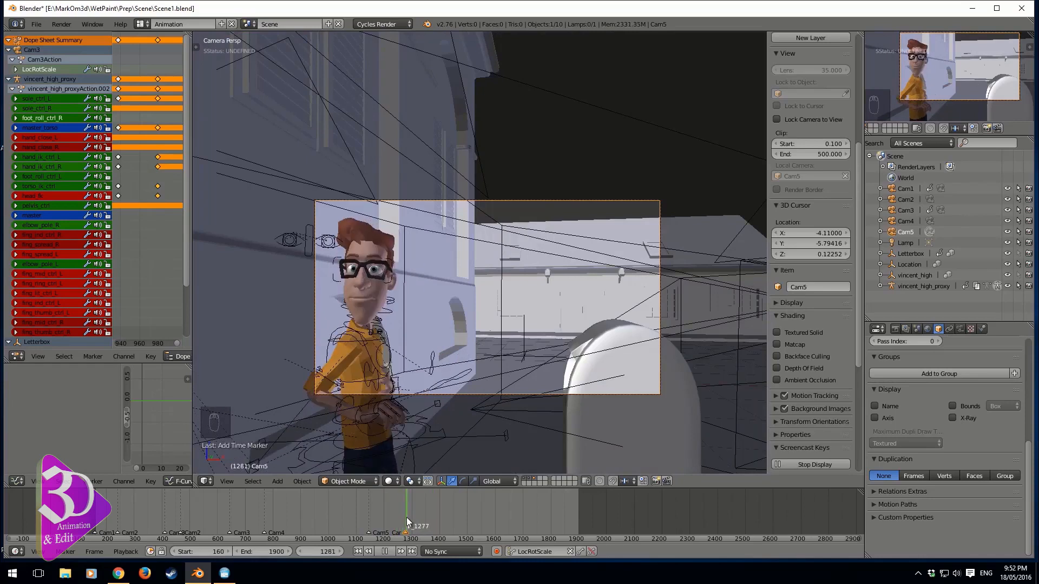
Make Cam4 the active camera and bind it to the marker at frame 1277
left_click(904, 219)
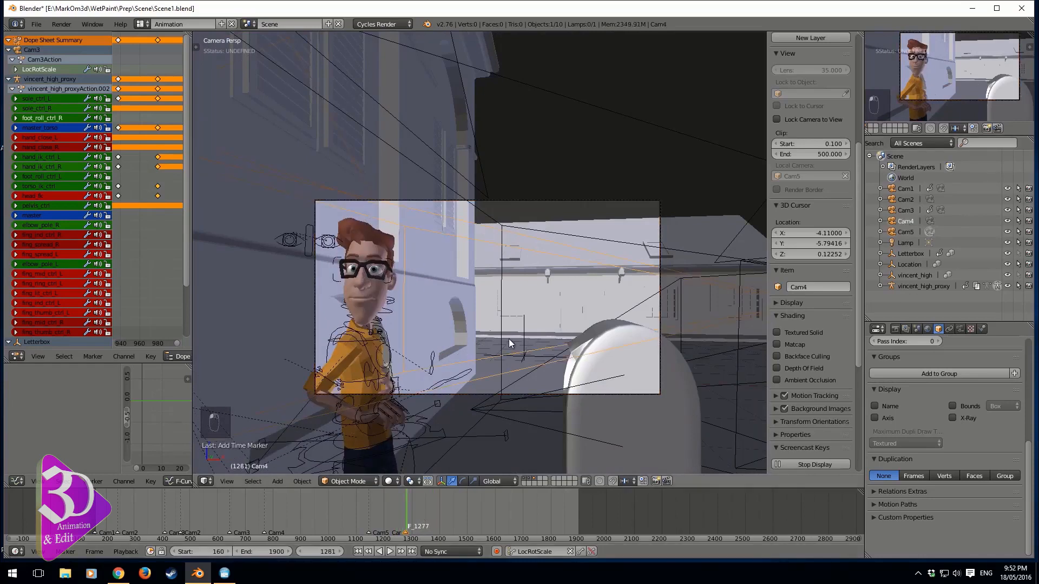
key("ctrl+KP_0")
key("ctrl+b")
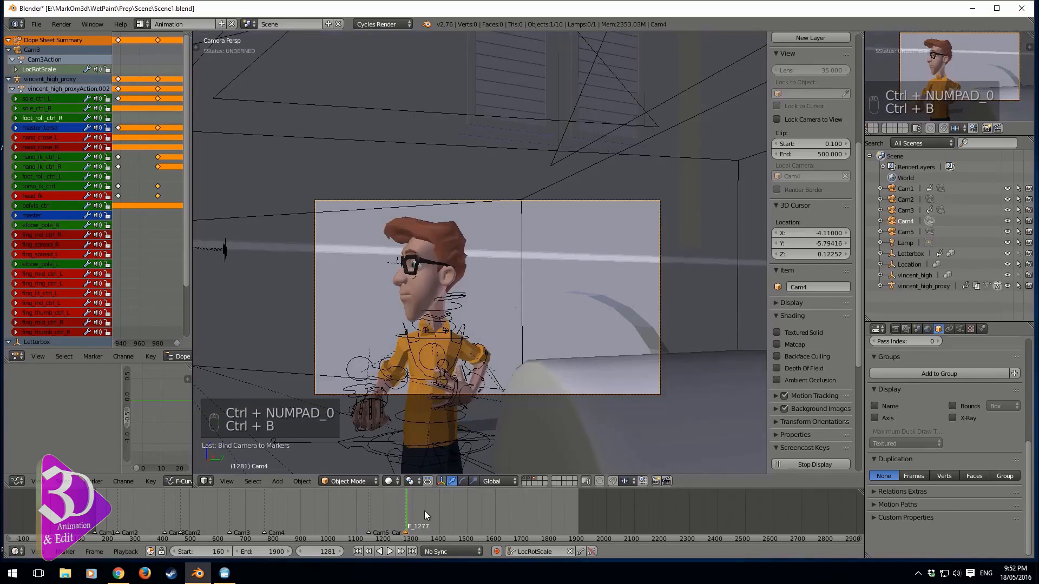
Rename the frame 1277 marker to Cam4
key("ctrl+m")
type("C")
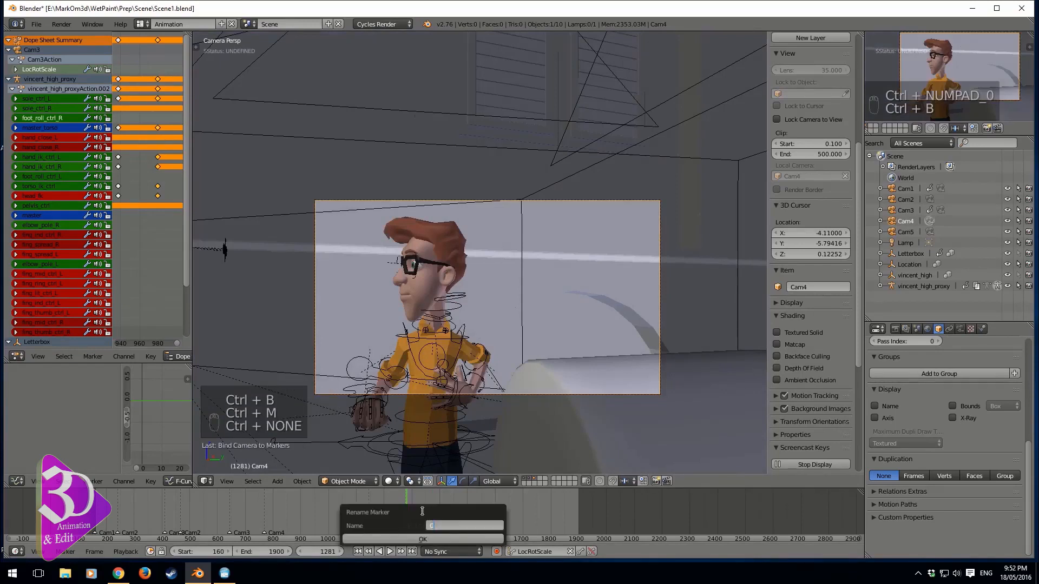
type("am4")
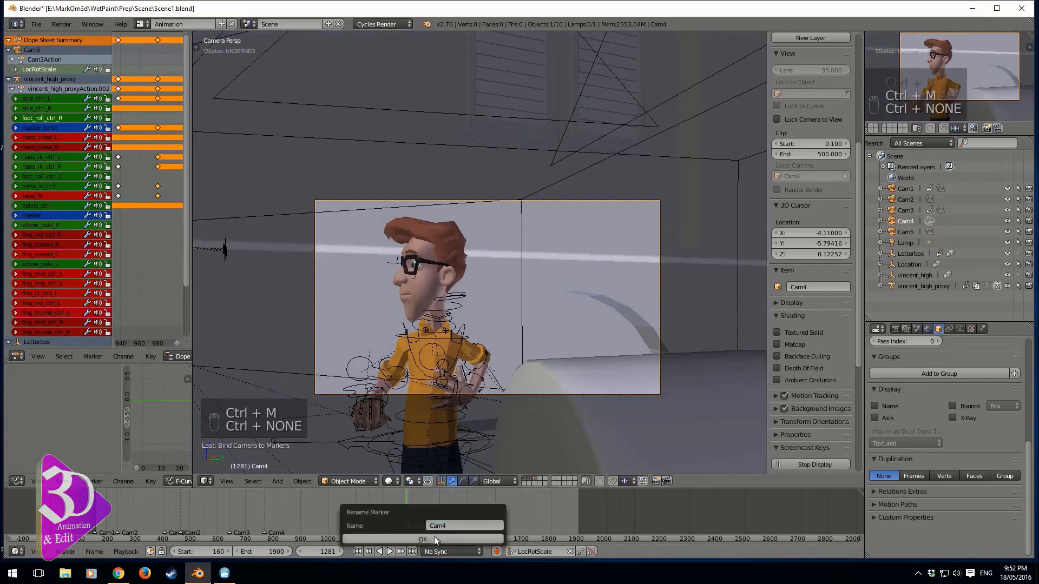
left_click(433, 537)
Play the timeline from the Cam4 marker to review the cut back to Cam4
key("alt+a")
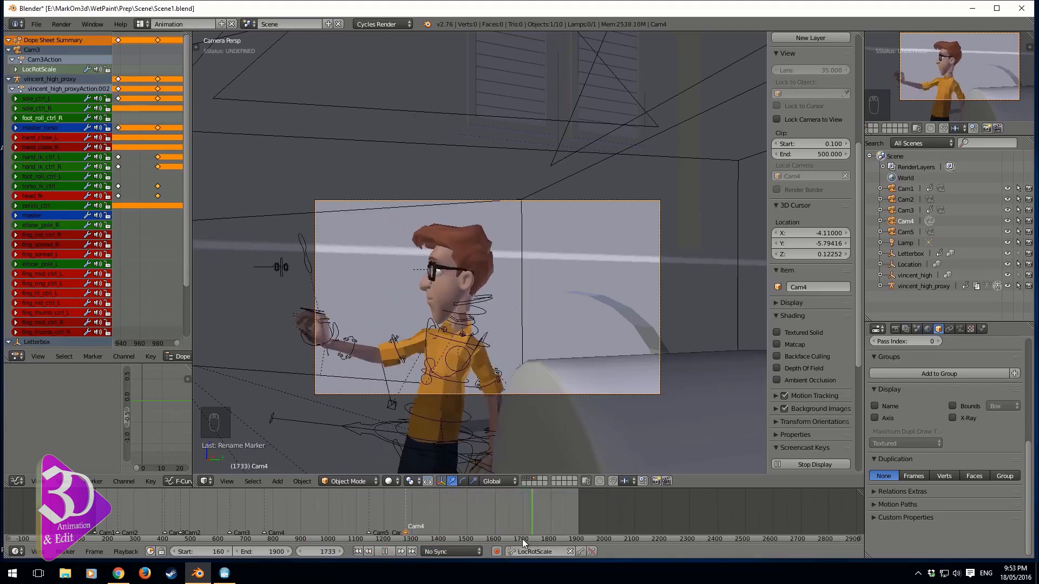
left_click(489, 539)
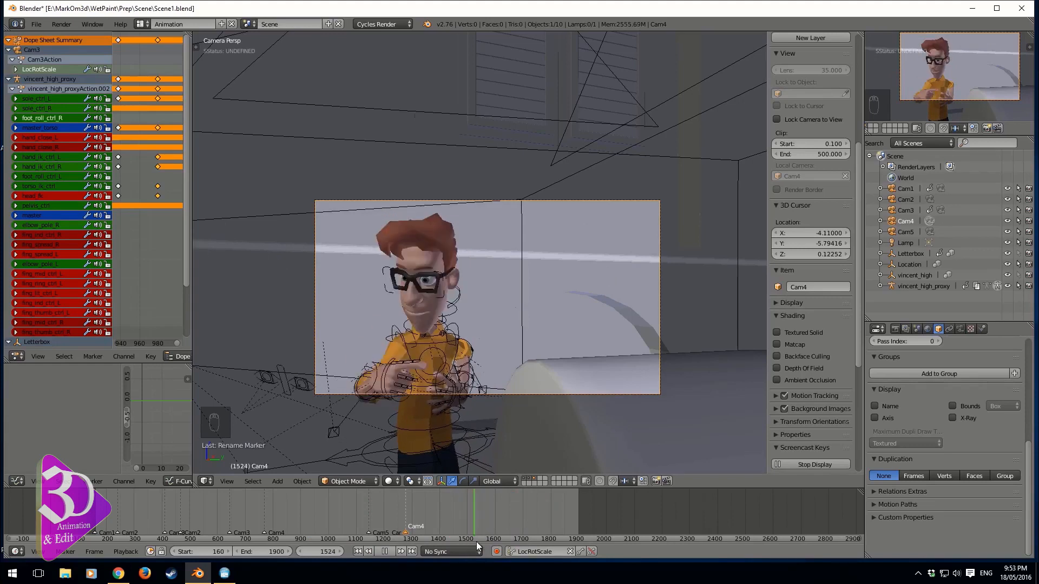
left_click(476, 540)
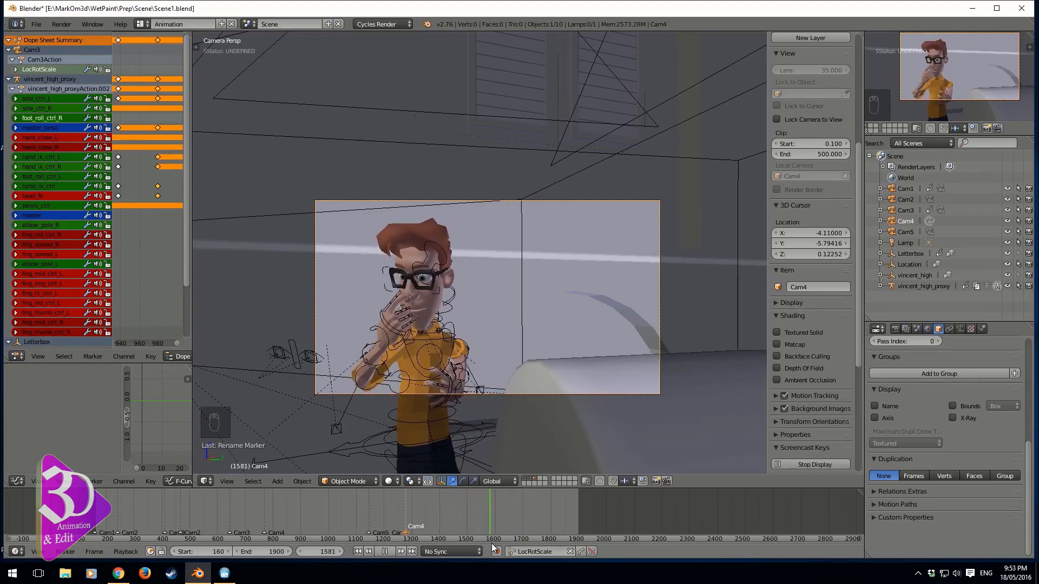
left_click(385, 552)
Inspect the camera arrangement from the side and an orbited wireframe view while playing, then select the Location object
key("KP_3")
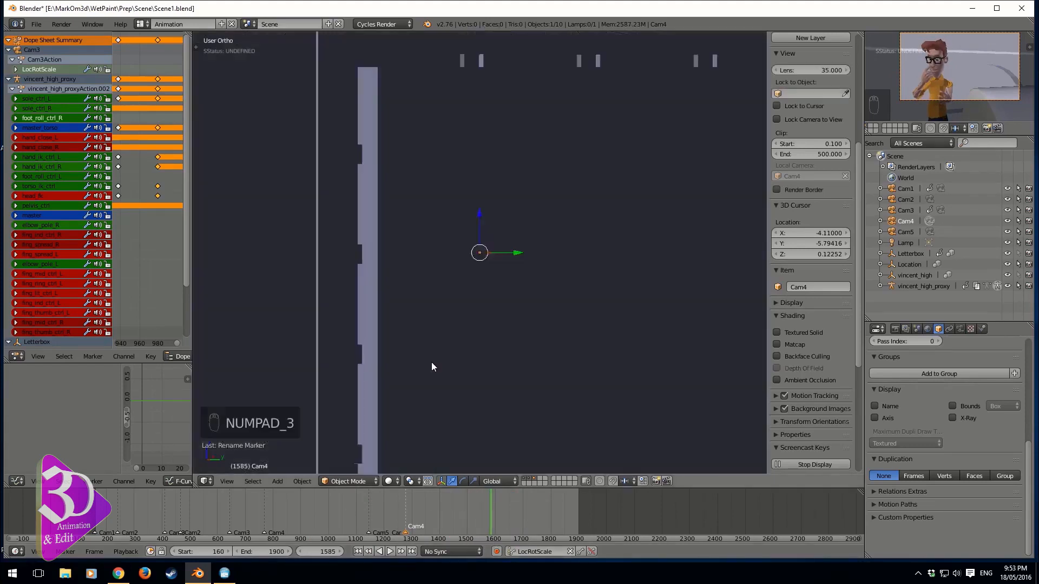
key("z")
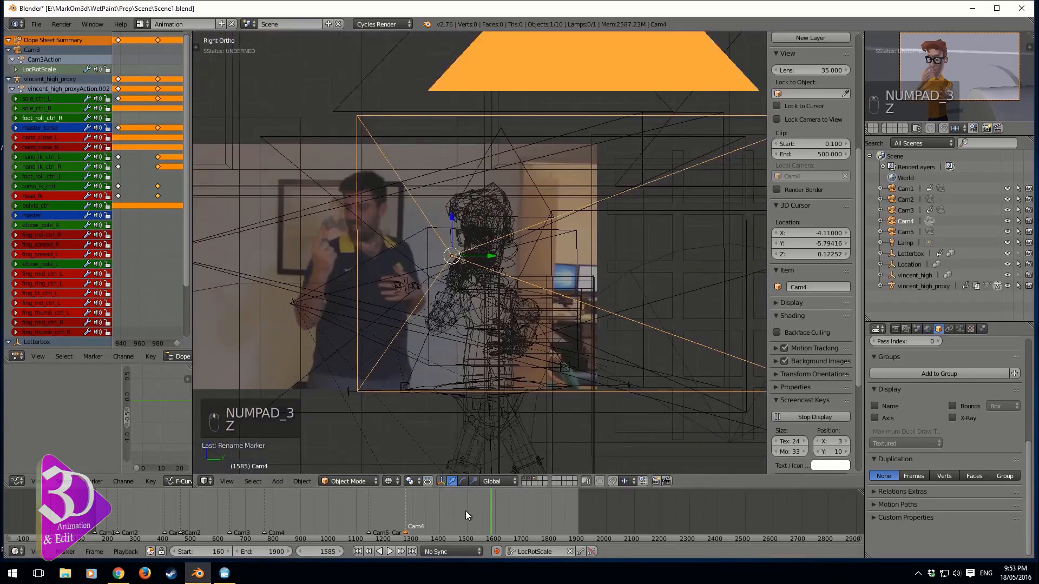
key("alt+a")
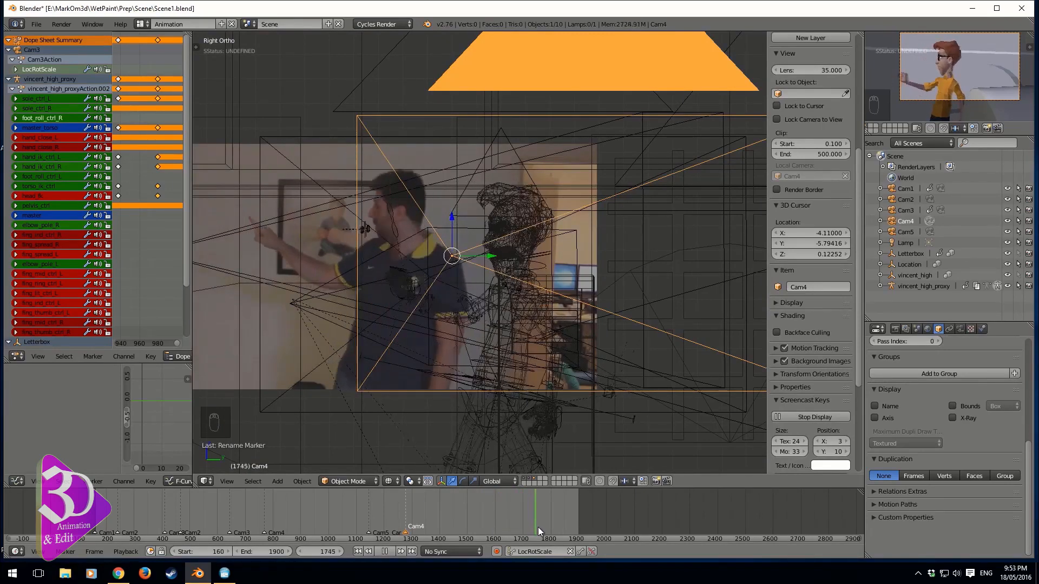
left_click_drag(538, 527, 505, 525)
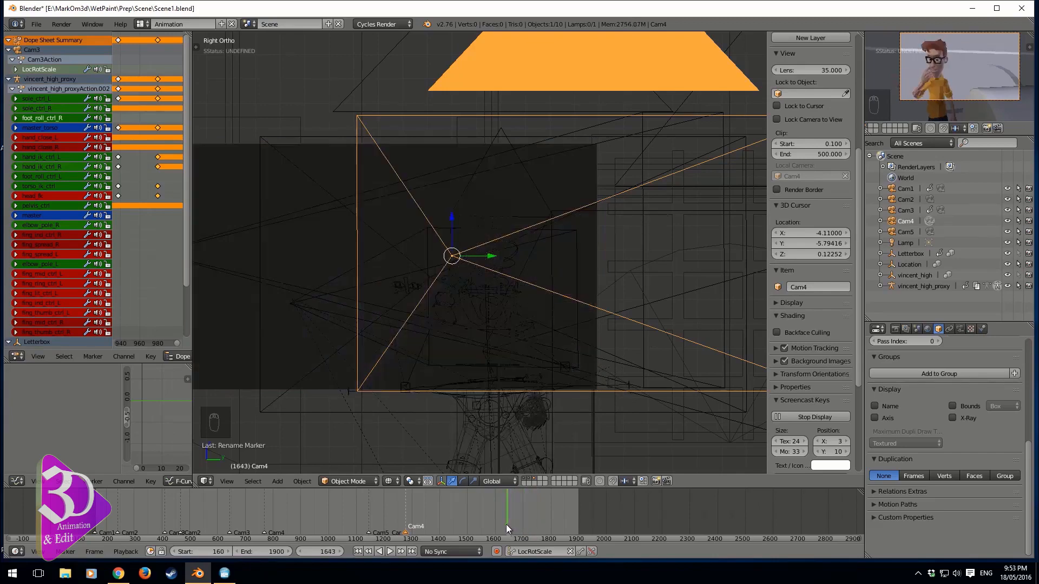
mouse_move(507, 380)
middle_mouse_down()
mouse_move(484, 392)
mouse_move(462, 333)
mouse_move(553, 363)
mouse_move(492, 345)
mouse_move(526, 370)
mouse_move(497, 363)
mouse_move(508, 350)
mouse_move(493, 362)
mouse_move(599, 327)
mouse_move(570, 320)
mouse_move(589, 322)
middle_mouse_up()
key("z")
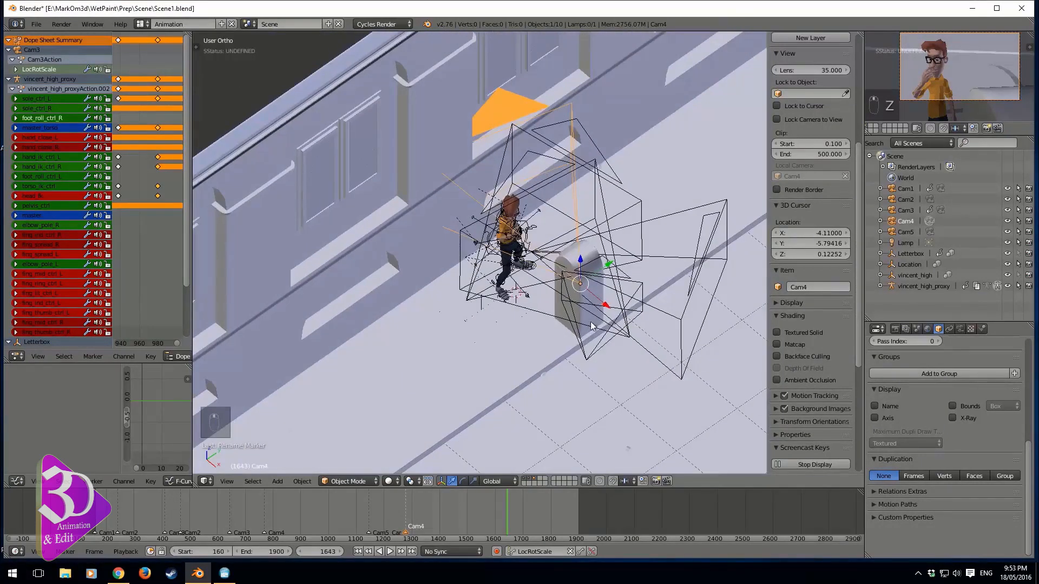
right_click(573, 364)
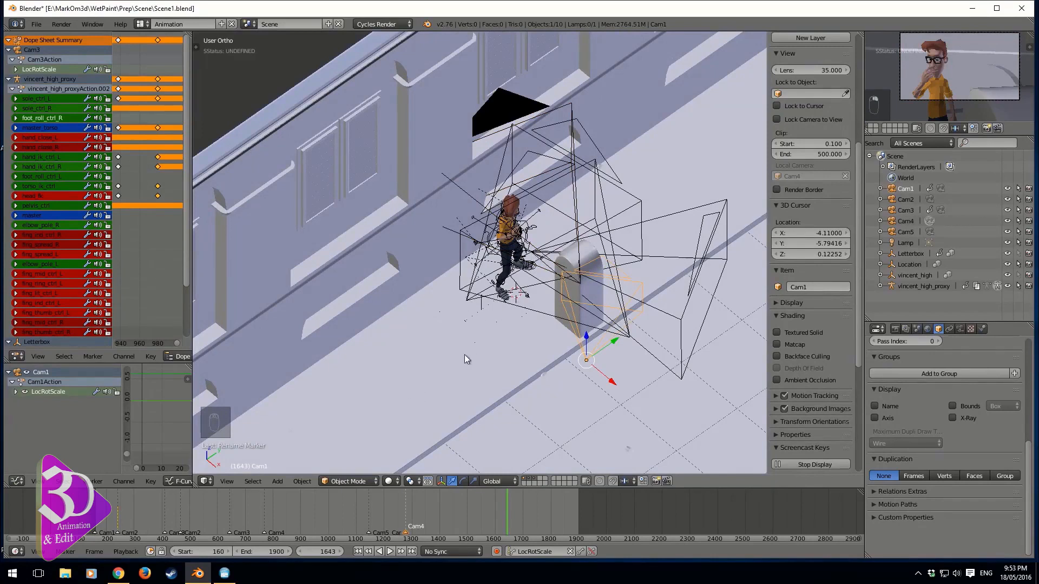
right_click(604, 408)
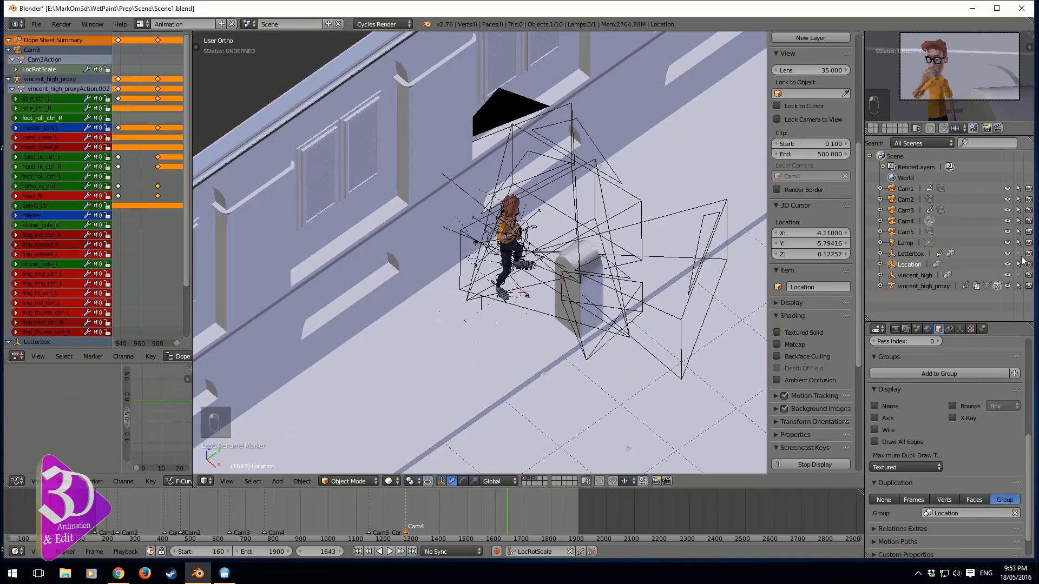
Try moving the Location object in the viewport and scrub the timeline to review the shot
scroll(593, 375, "down", 4)
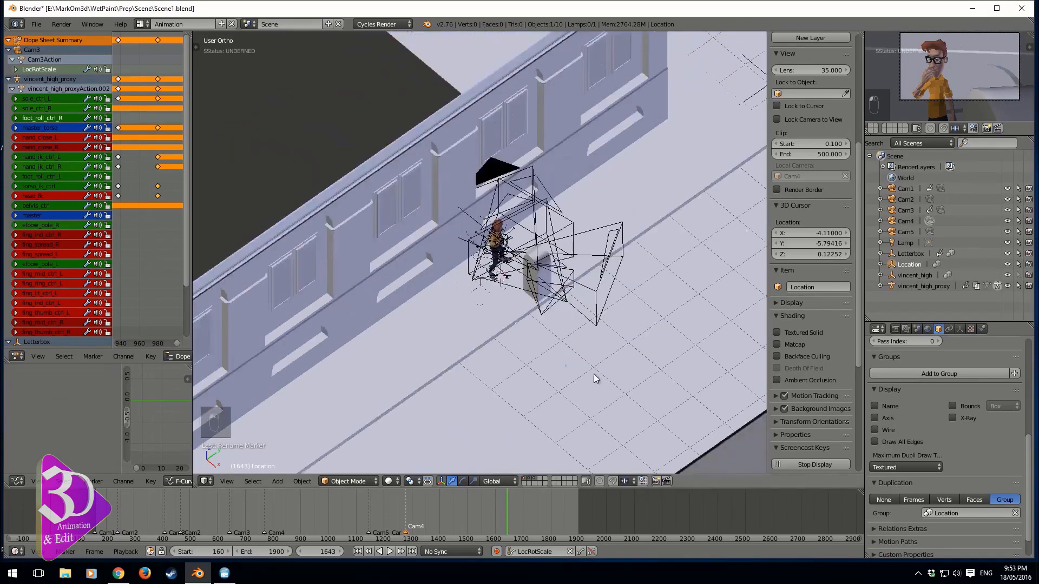
scroll(516, 385, "up", 2)
left_click(915, 254, "ctrl")
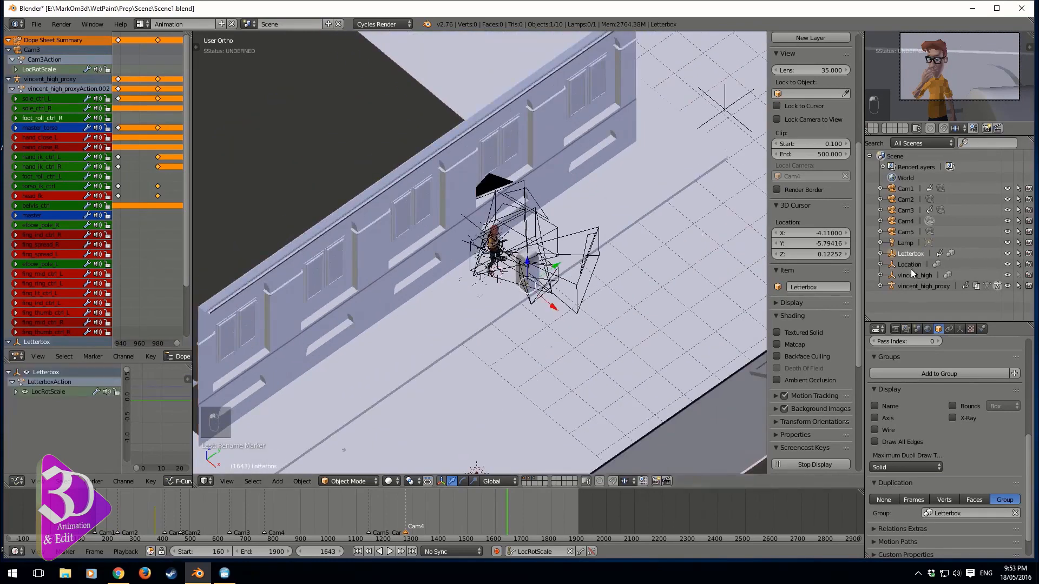
scroll(590, 368, "up", 3)
key("g")
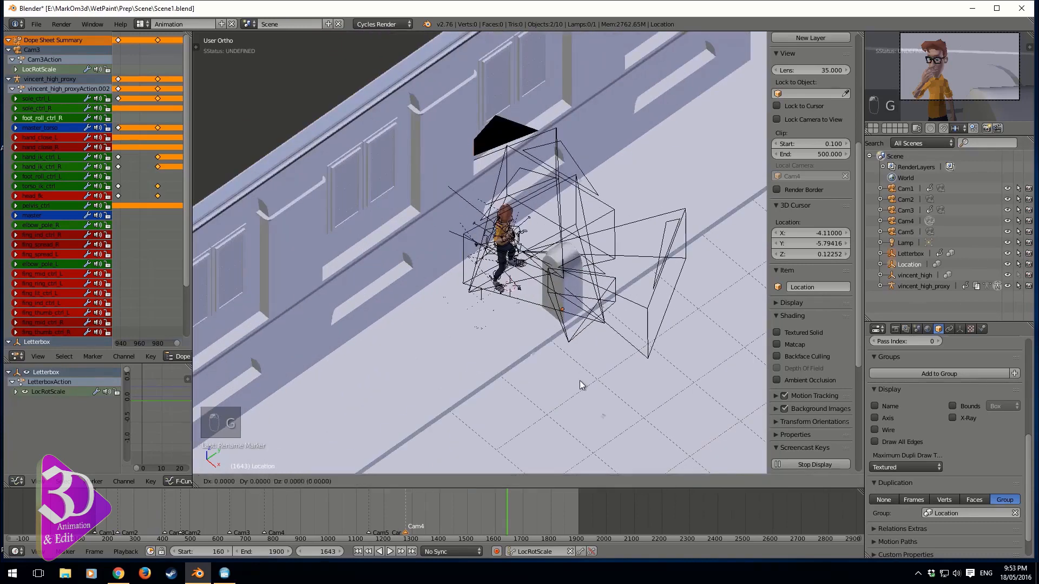
left_click(450, 284)
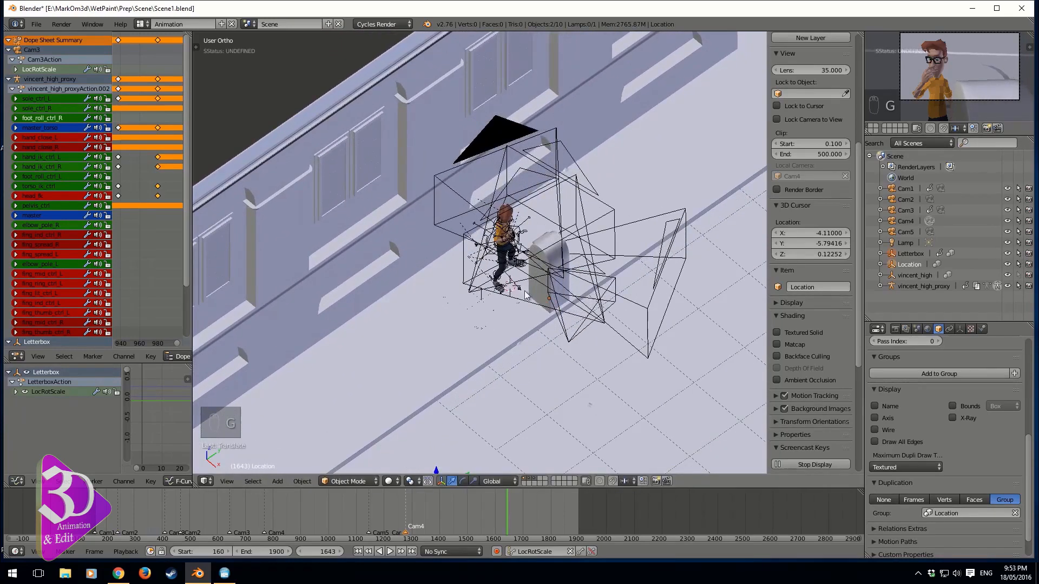
scroll(599, 389, "up", 3)
key("g")
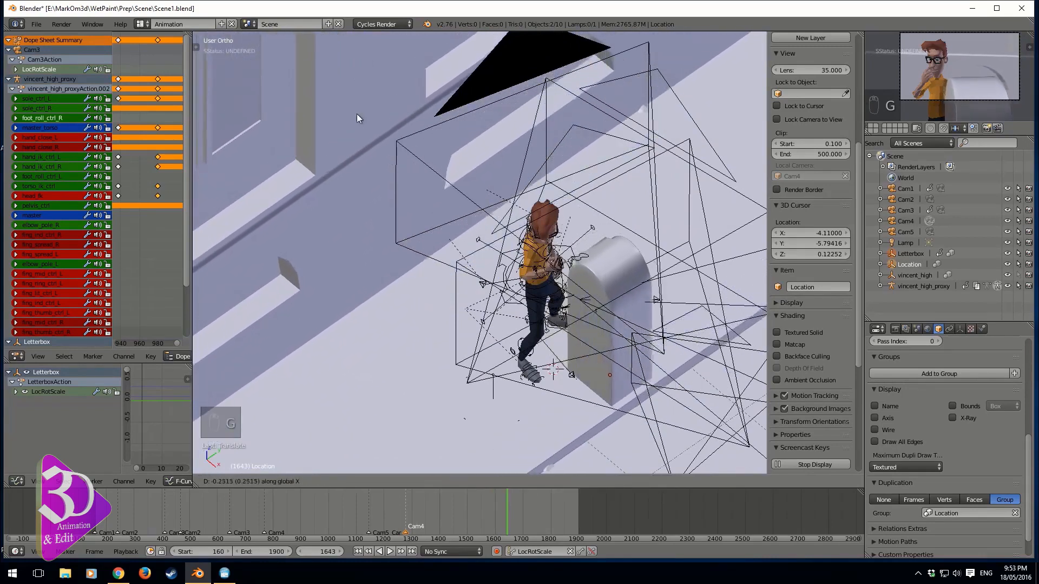
left_click(411, 314)
left_click_drag(405, 518, 427, 521)
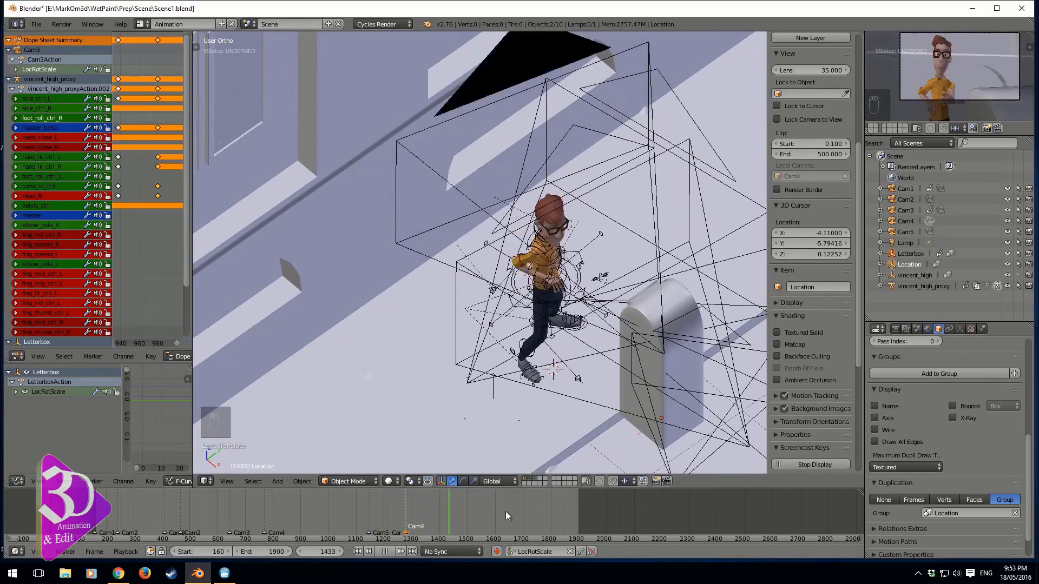
key("Escape")
Select the Letterbox, remove its LocRotScale keying set keyframes and move it along the X axis
right_click(696, 379)
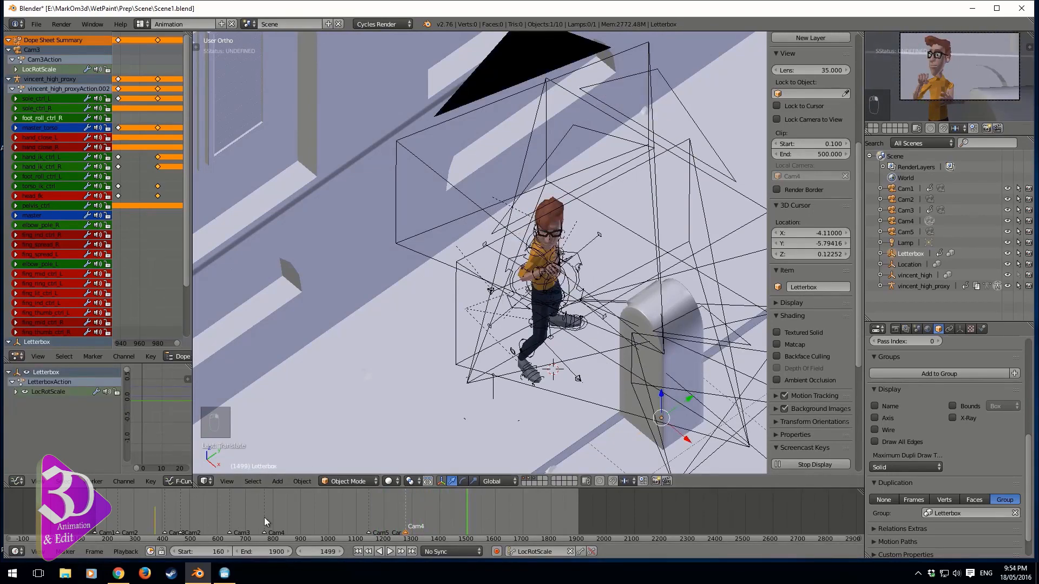
key("Down")
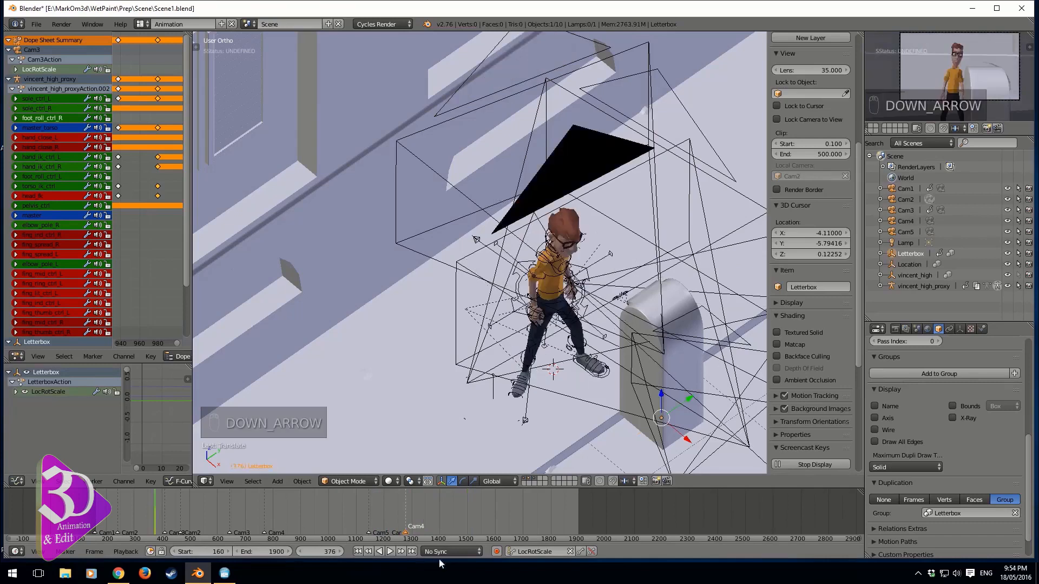
left_click(592, 551)
key("g")
key("x")
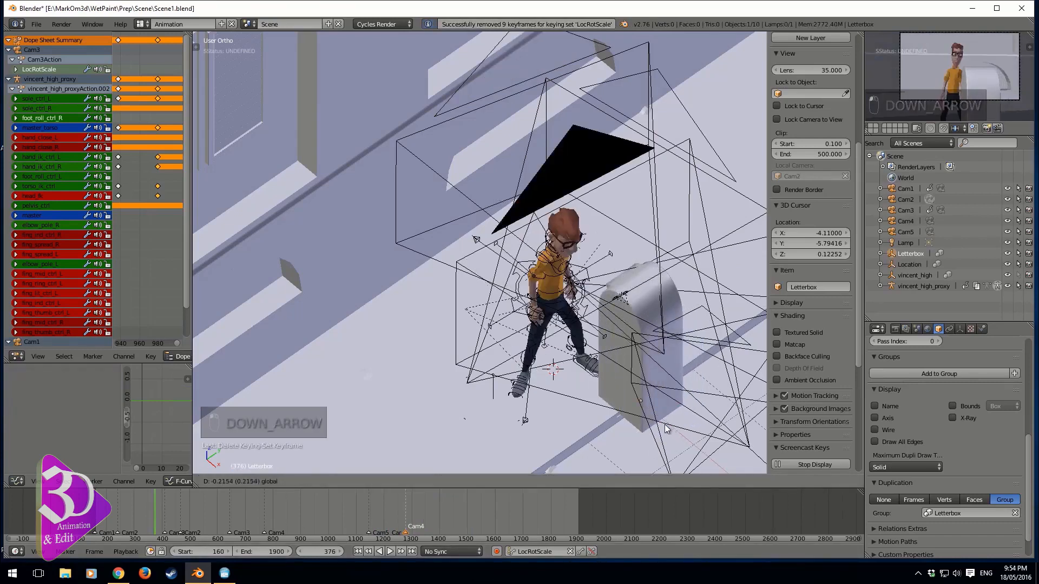
left_click(676, 457)
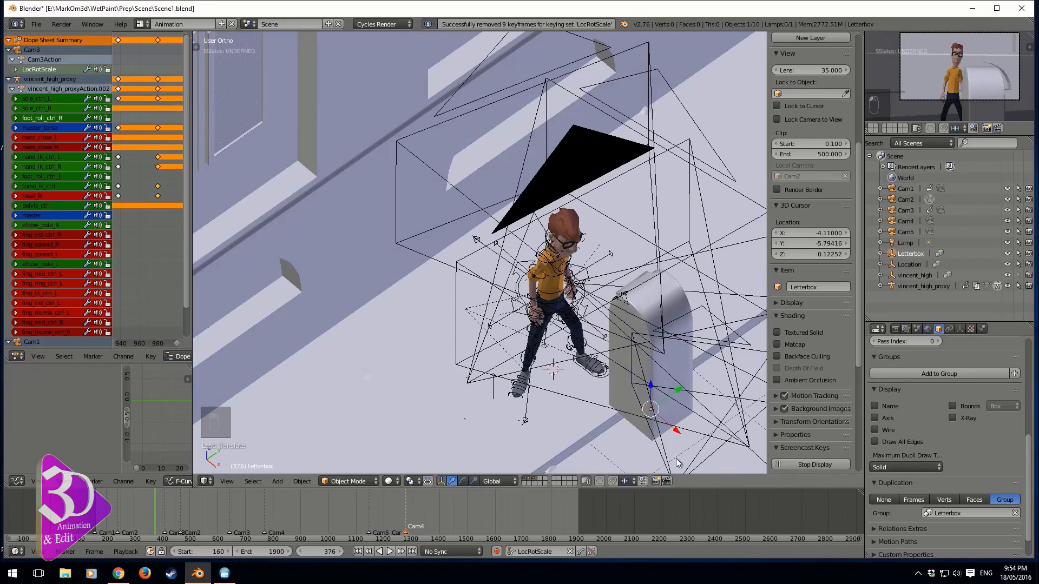
Undo the recent Letterbox and Location changes
key("ctrl+z")
key("ctrl+z")
key("ctrl+z")
key("ctrl+z")
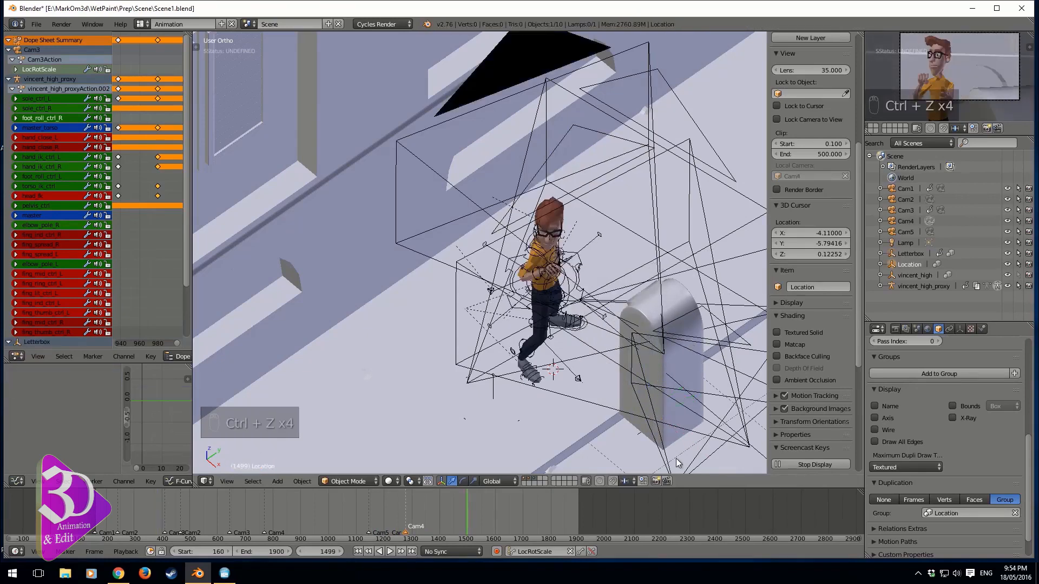
key("ctrl+z")
key("ctrl+z")
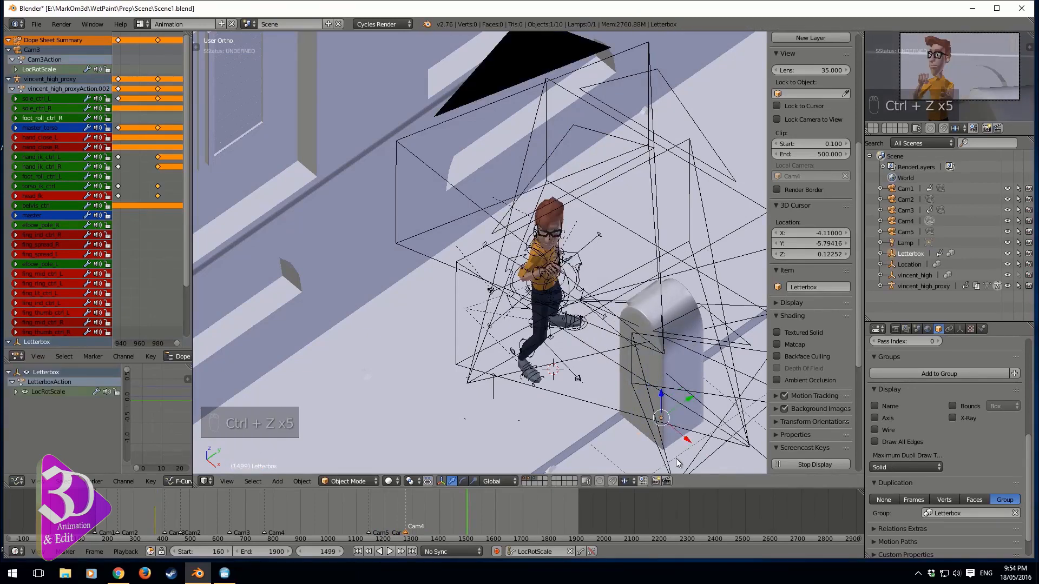
key("ctrl+z")
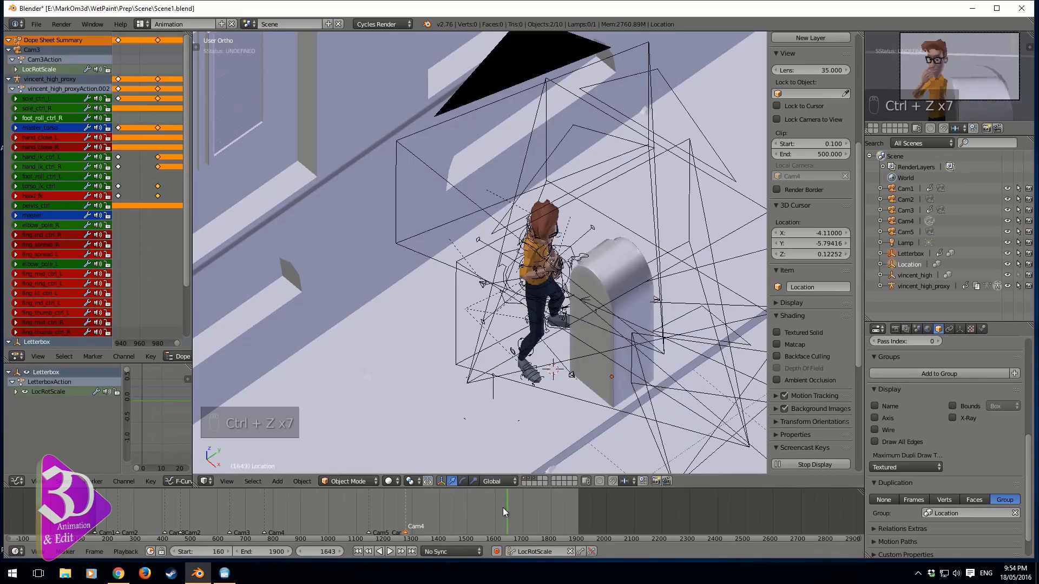
Select the Letterbox and delete all its LocRotScale keyframes in the Dope Sheet
left_click(910, 254)
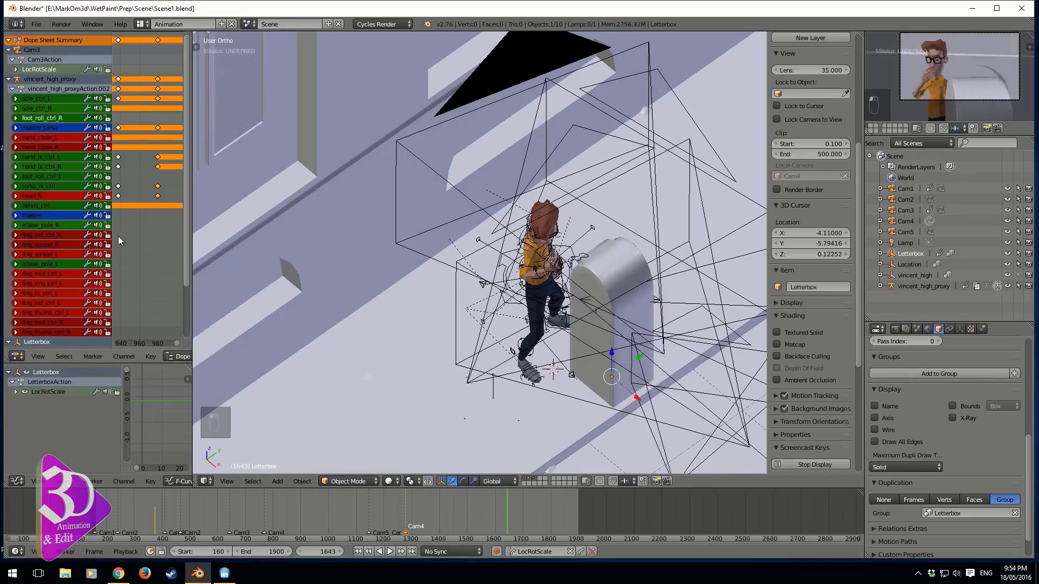
left_click(8, 50)
left_click(8, 59)
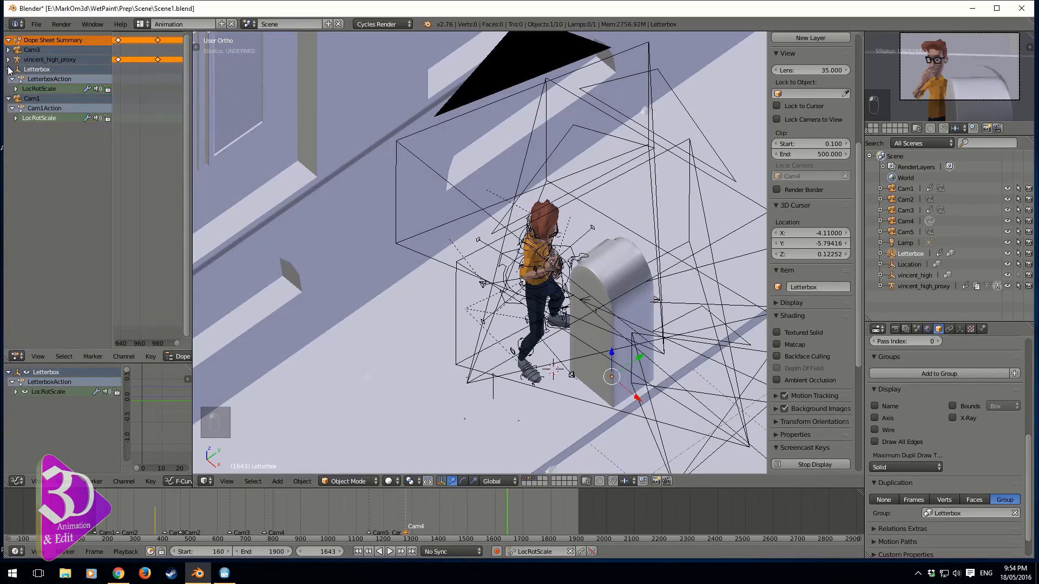
left_click(44, 90)
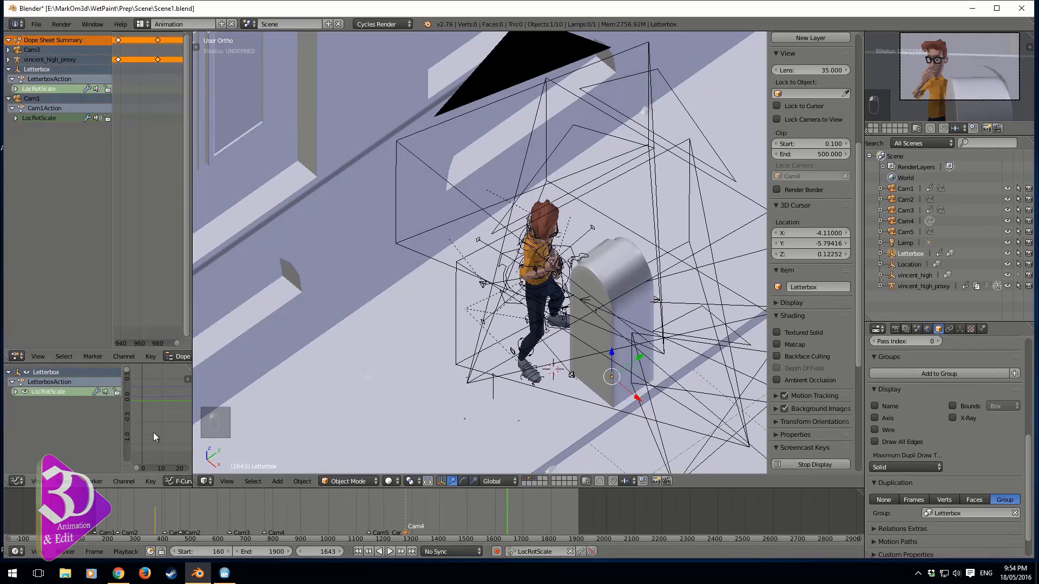
scroll(150, 275, "down", 10)
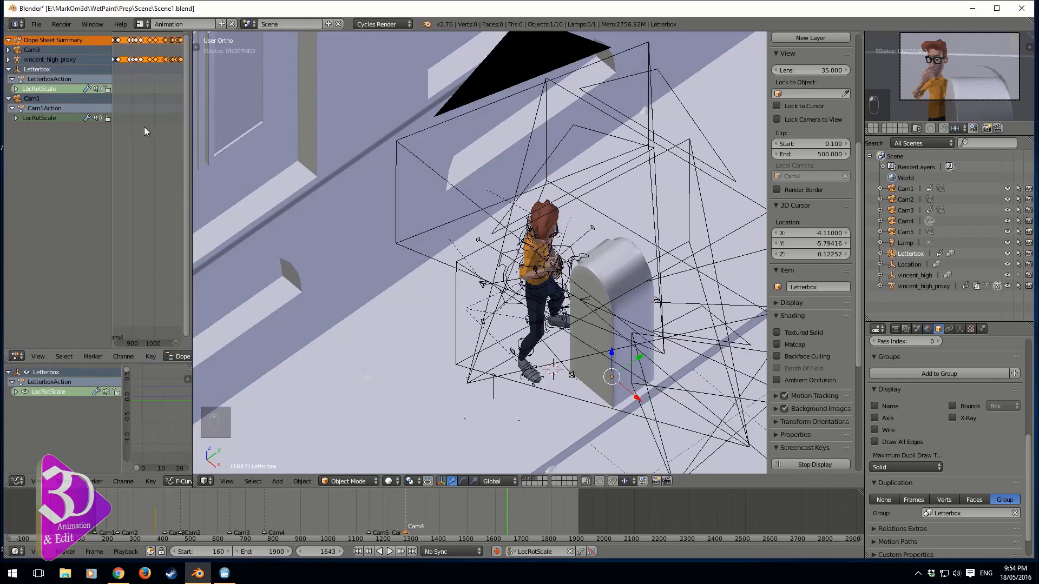
scroll(137, 90, "down", 4)
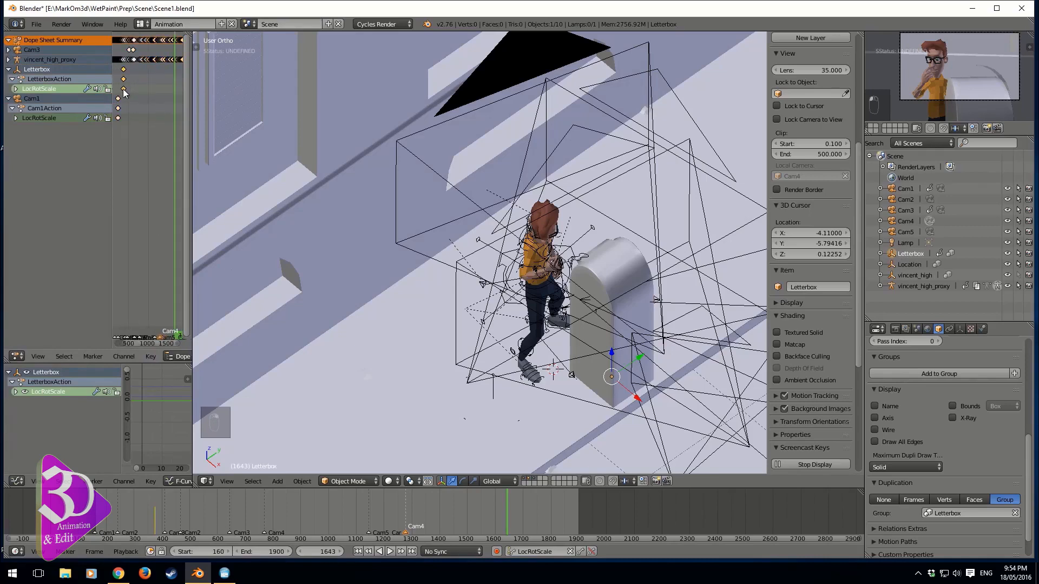
key("Delete")
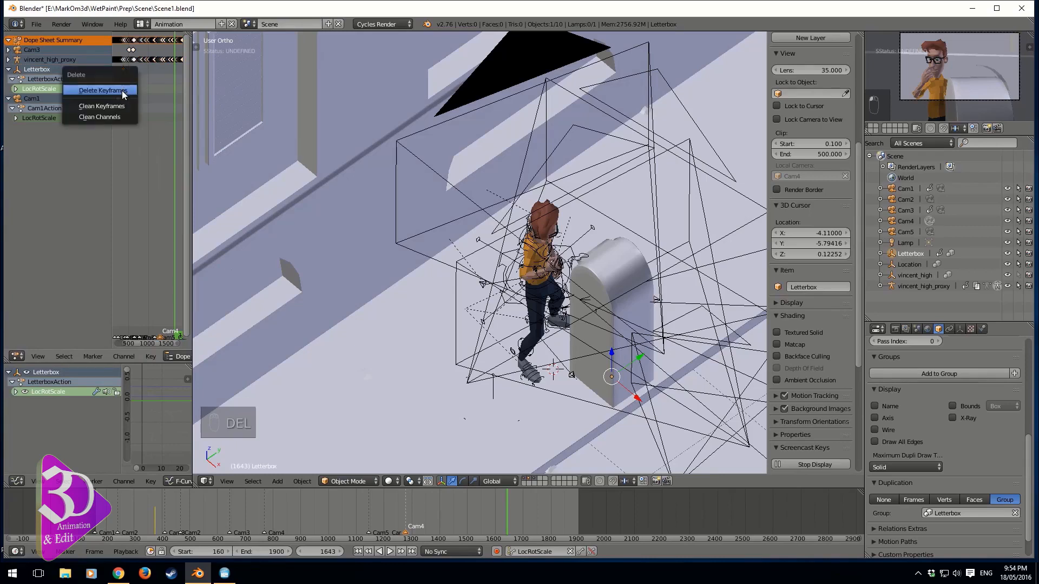
left_click(122, 89)
At frame 1710, make Cam2 the active camera and rotate it slightly about the global Z axis
scroll(479, 470, "up", 3)
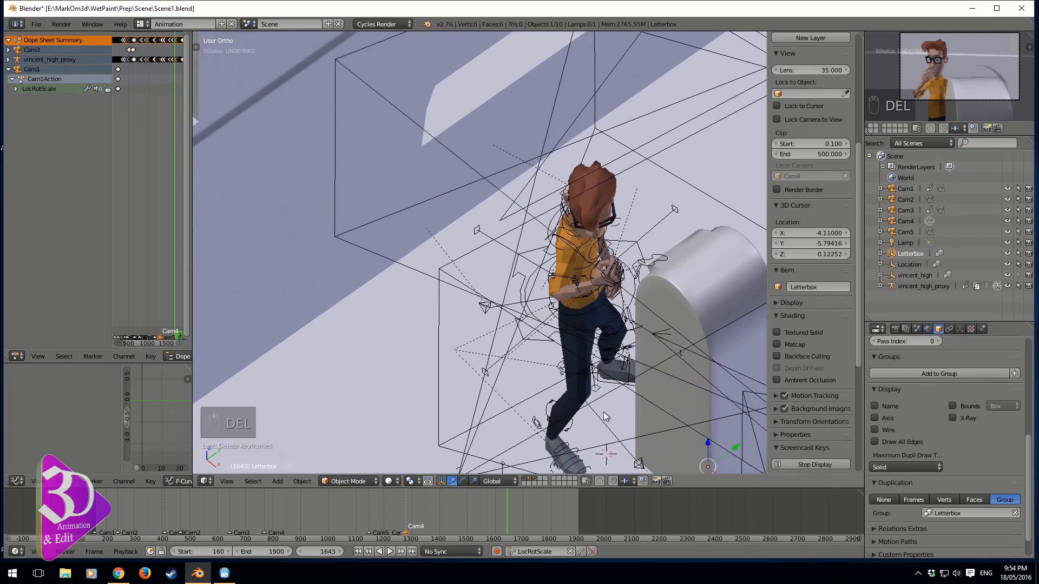
middle_click_drag(604, 413, 555, 366, "shift")
left_click_drag(415, 509, 525, 504)
scroll(576, 394, "down", 3)
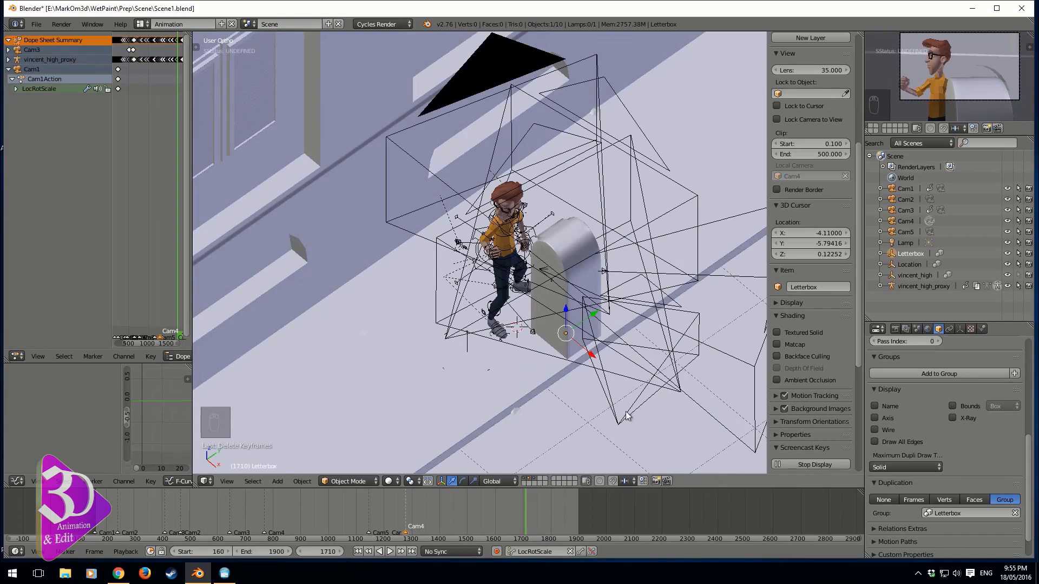
right_click(679, 399)
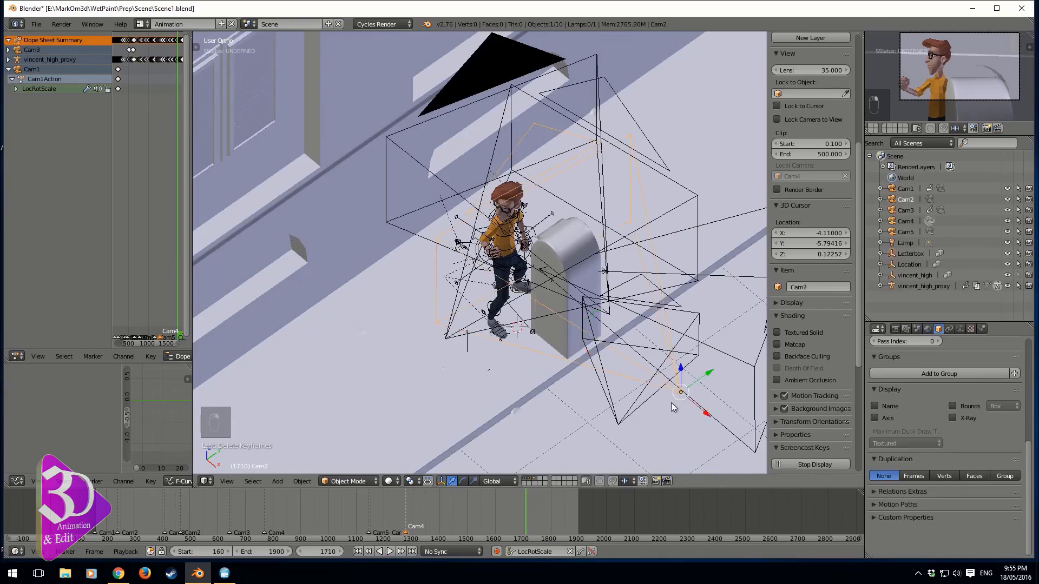
key("ctrl+KP_0")
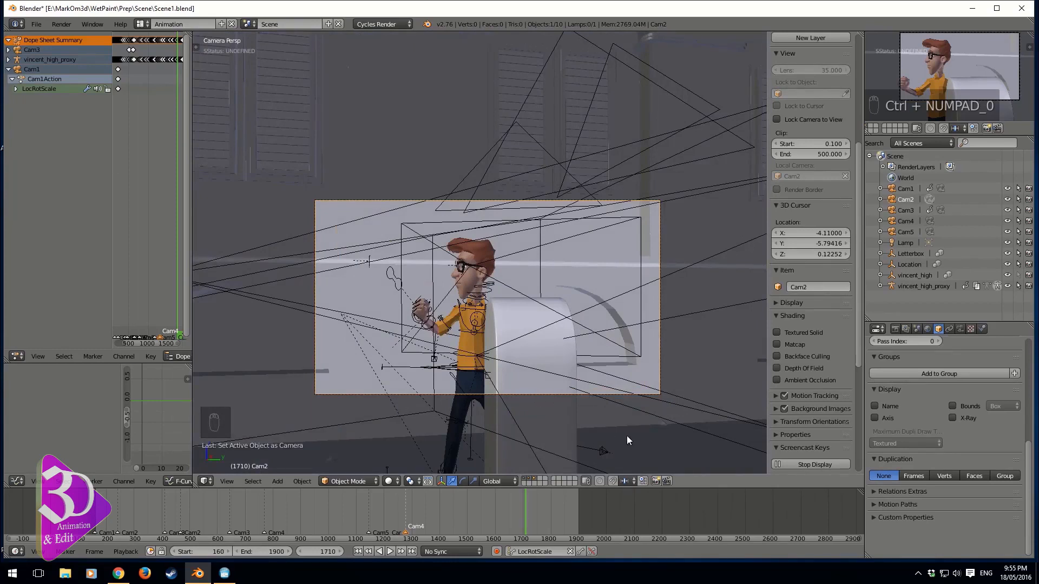
key("r")
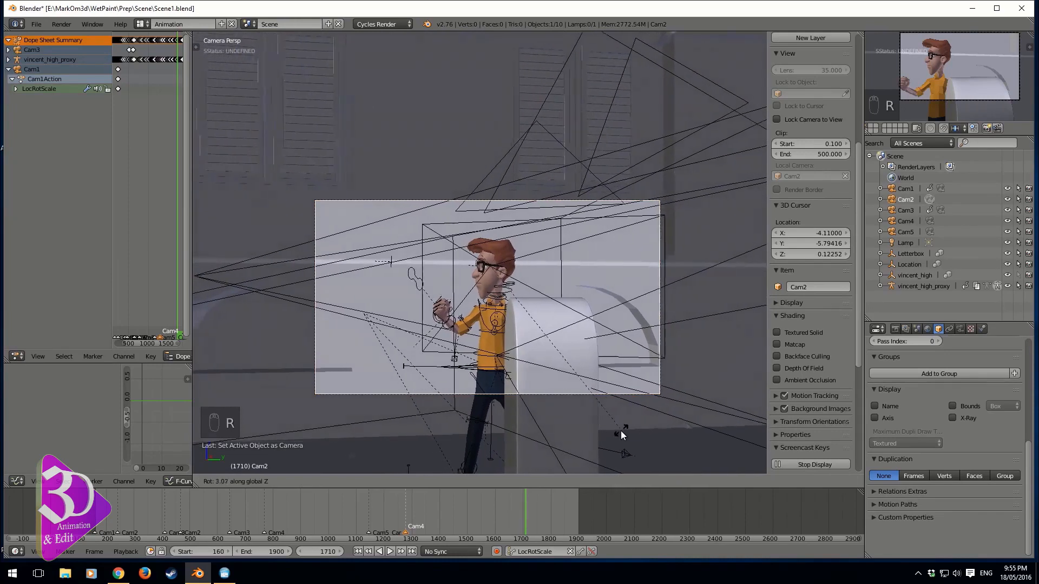
left_click(596, 449)
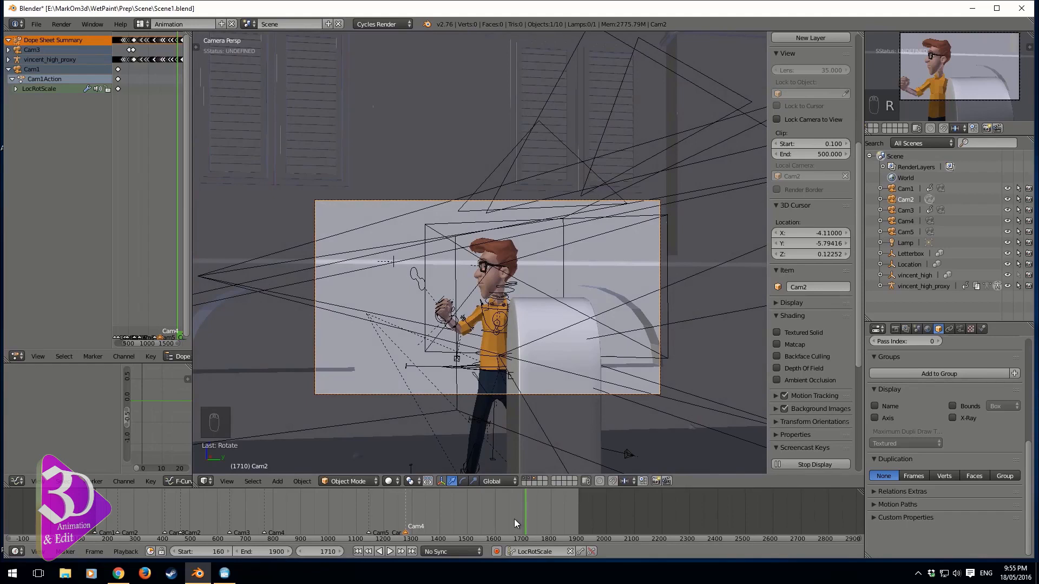
Play the animation briefly, then set the current frame to 1700
key("shift+alt+a")
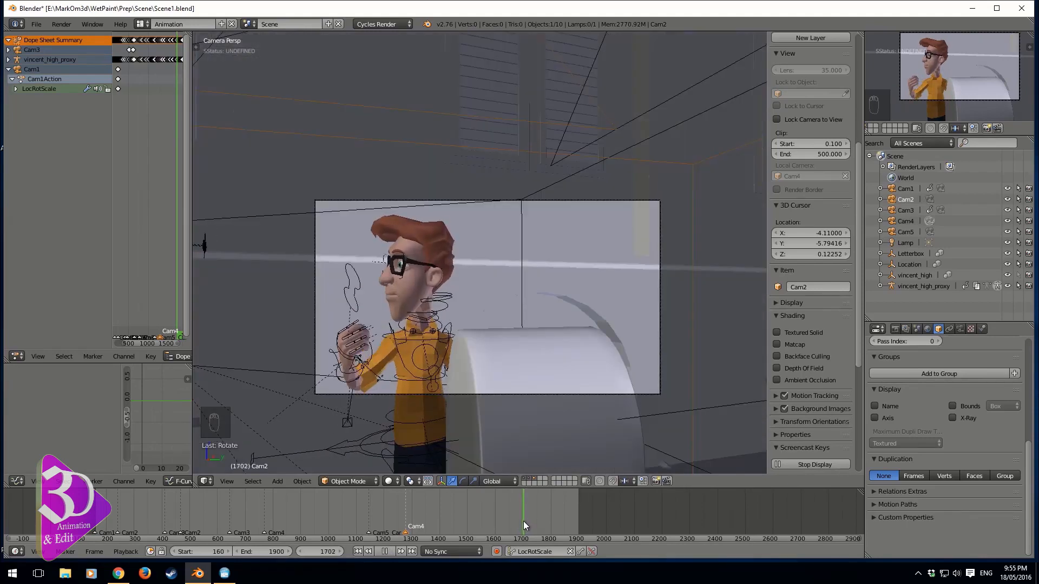
key("alt+a")
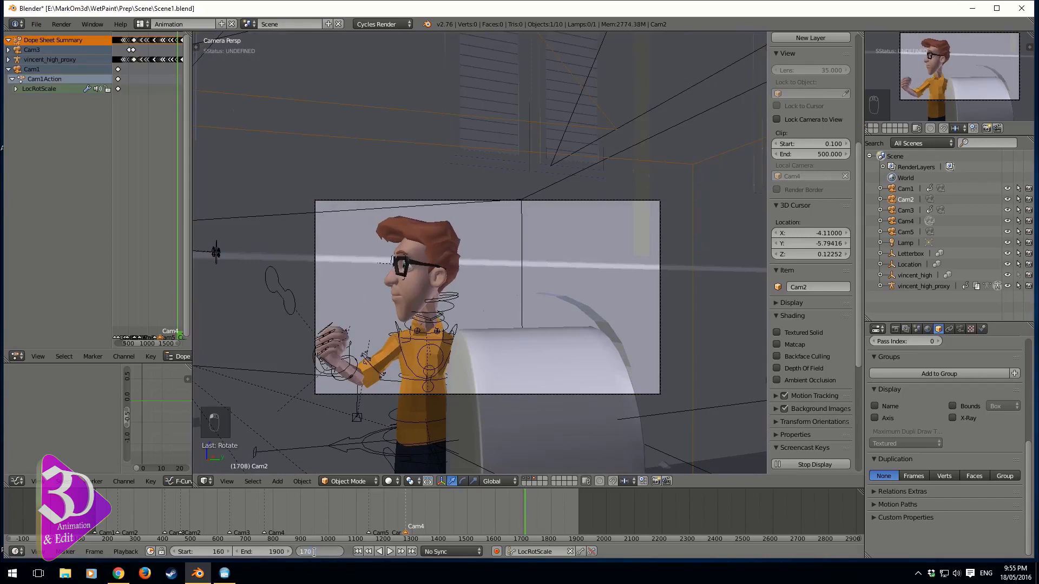
type("0")
key("Return")
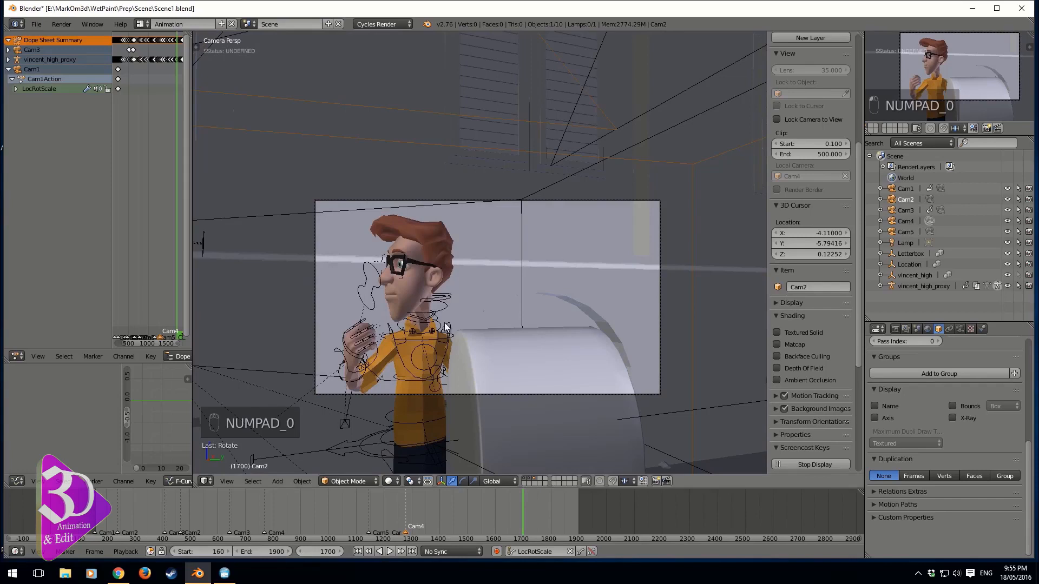
Add a marker at frame 1700 and bind Cam2 to it
key("m")
key("m")
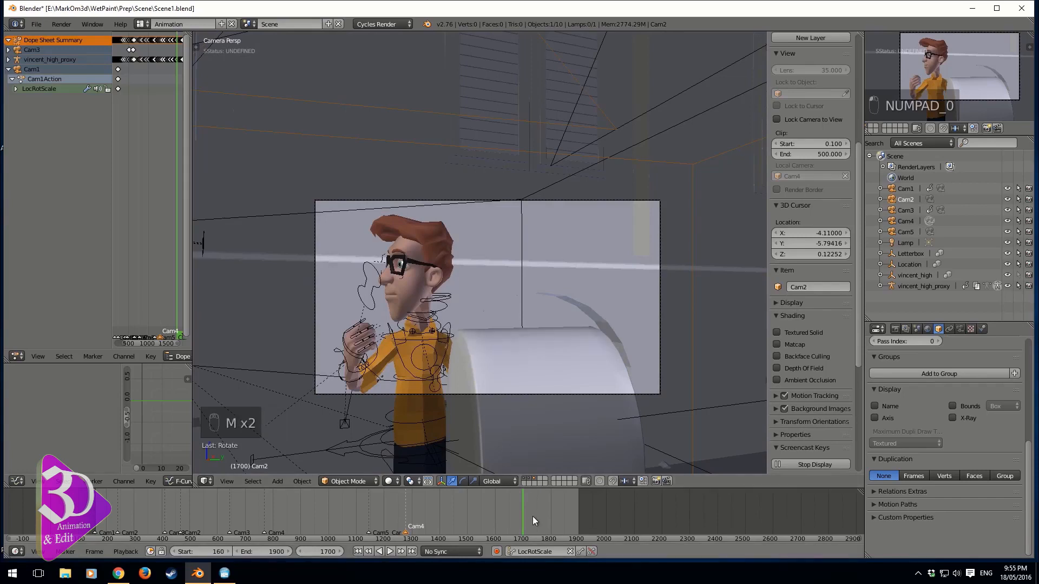
key("m")
key("ctrl+m")
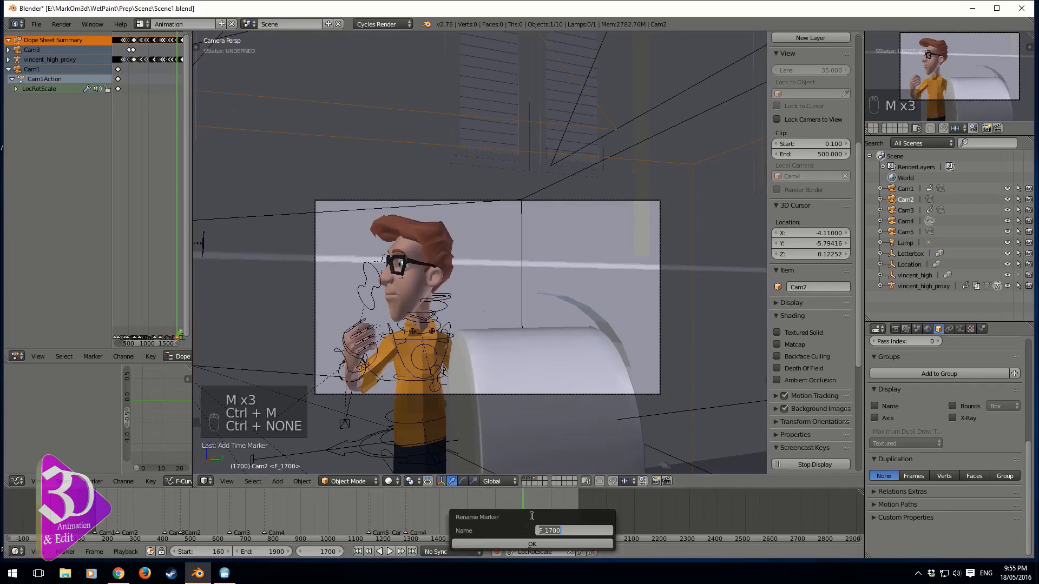
left_click(539, 543)
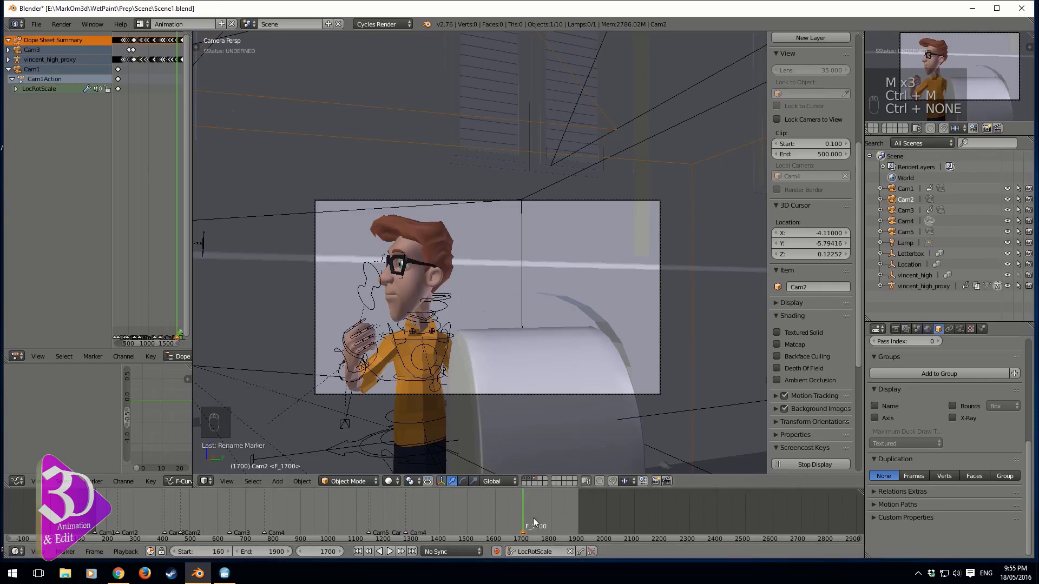
key("ctrl+b")
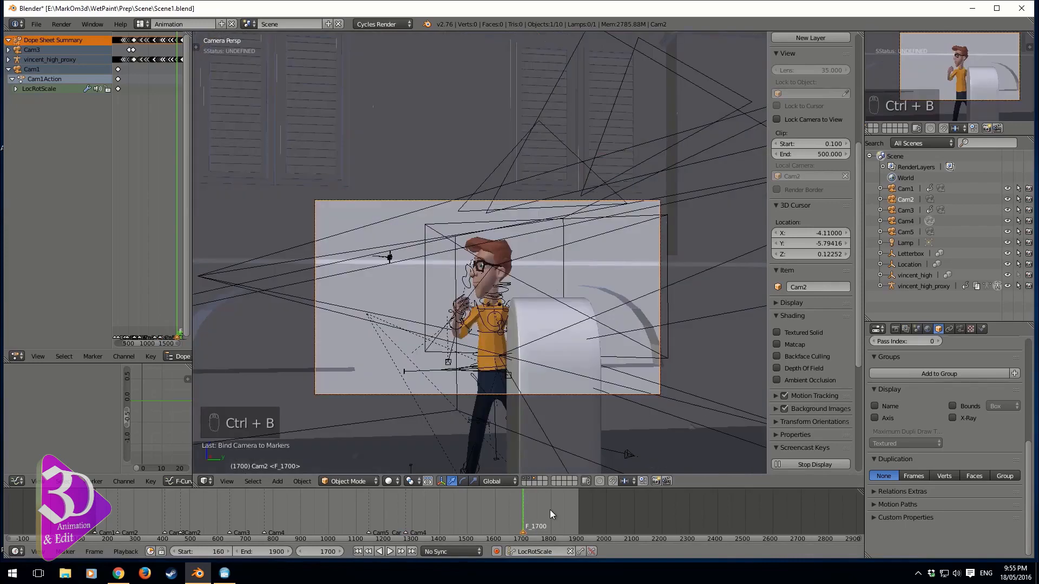
Rename the frame 1700 marker to Cam2 and scrub the timeline past it
key("ctrl+m")
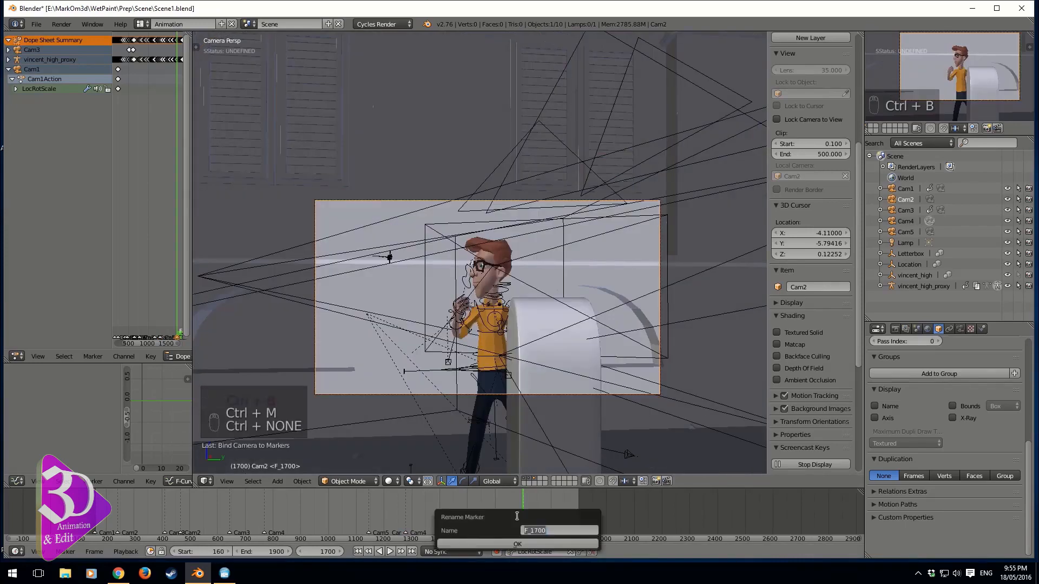
type("Cam2")
key("Return")
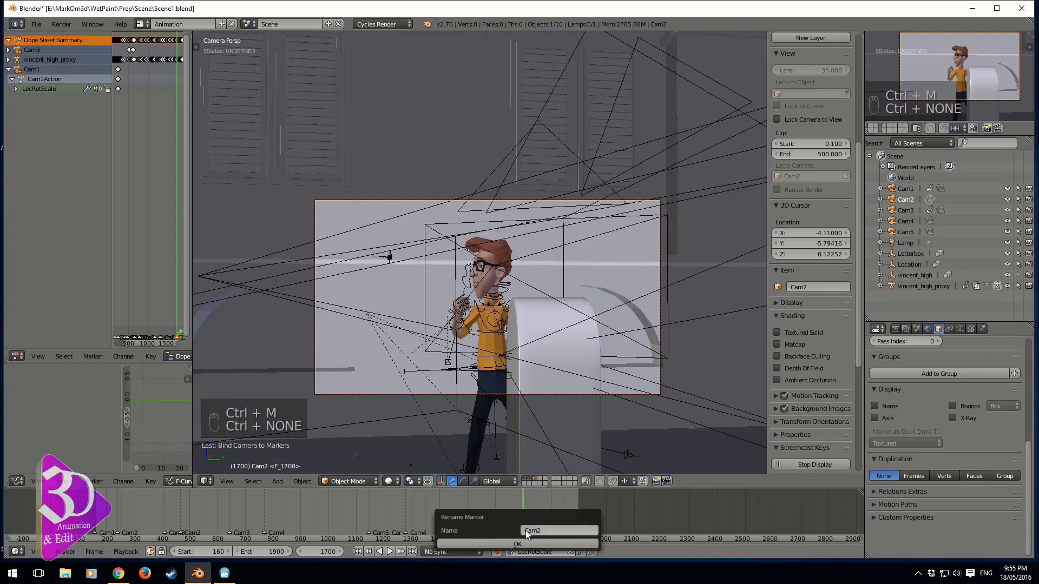
left_click(530, 543)
left_click_drag(517, 504, 559, 520)
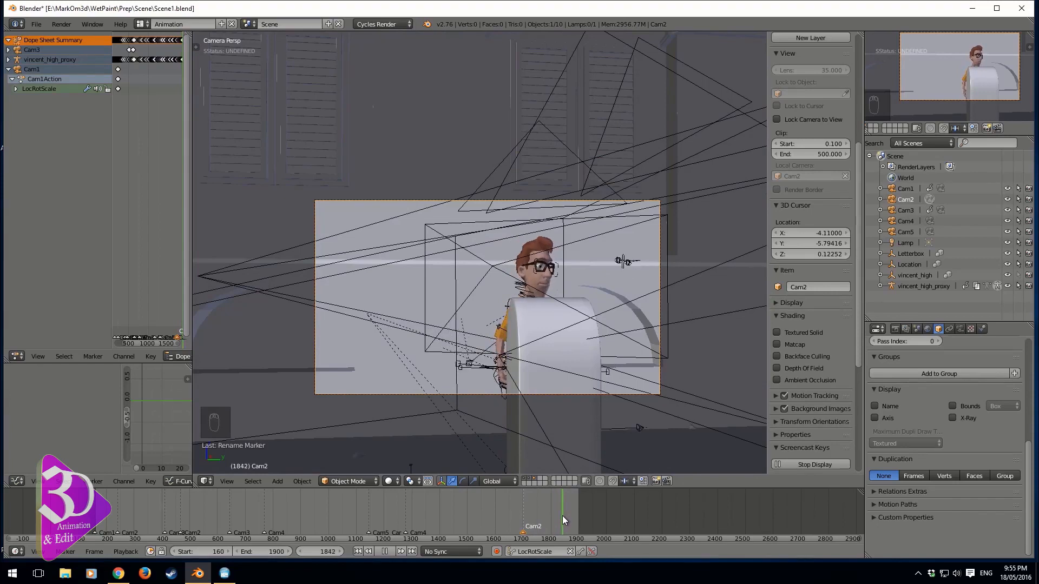
Play the animation to frame 1848 and add a new timeline marker there
key("alt+a")
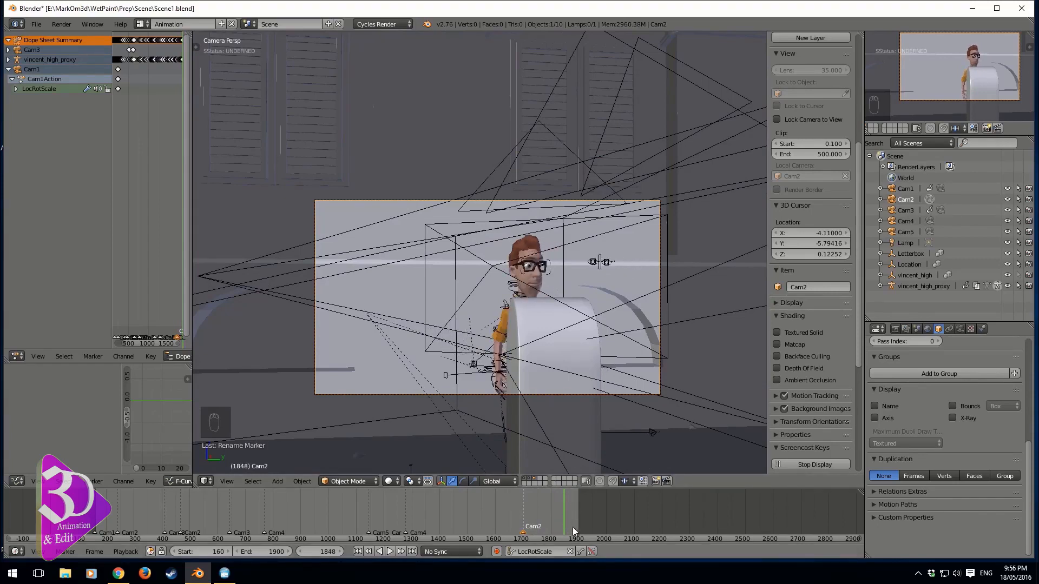
key("ctrl+m")
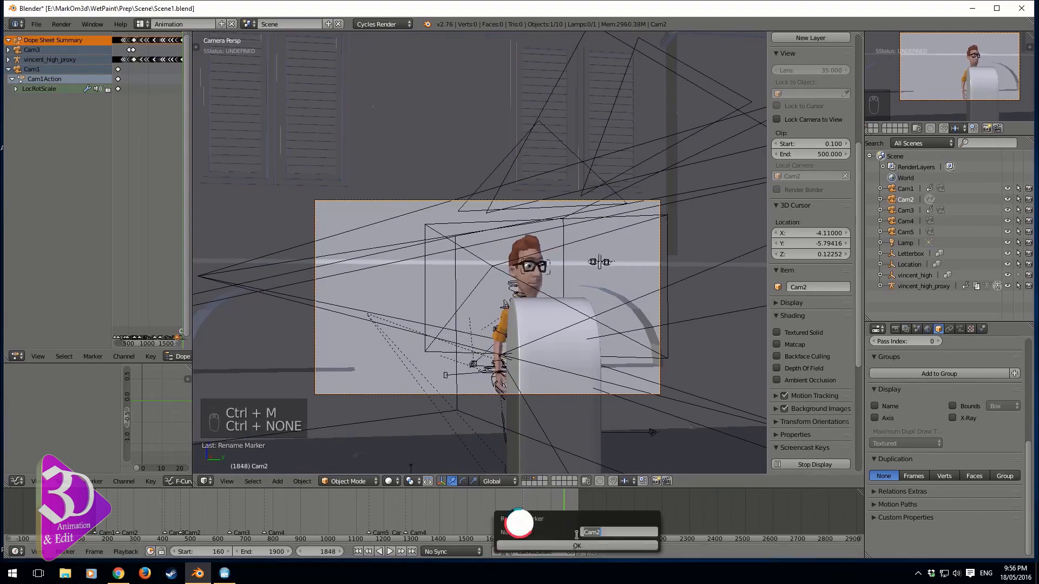
key("m")
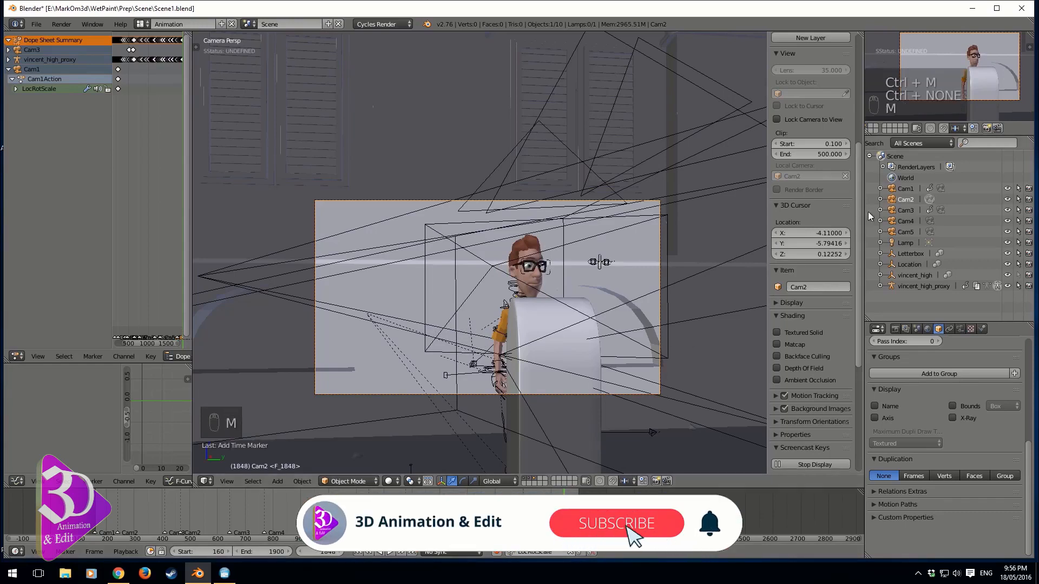
Select Cam3, step back to frame 517 and make Cam3 the active camera
right_click(573, 258)
key("ctrl+KP_0")
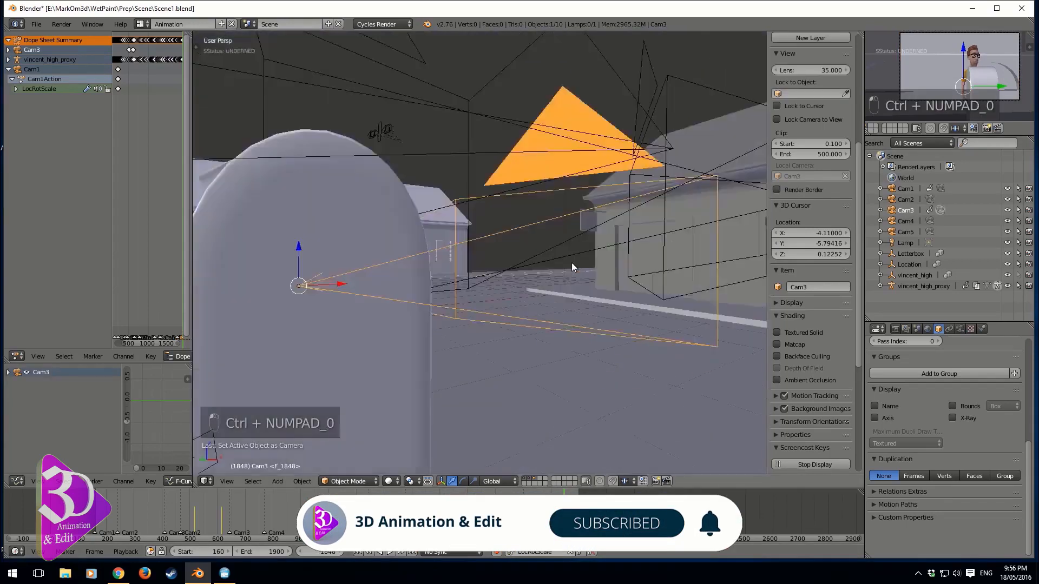
left_click(907, 189)
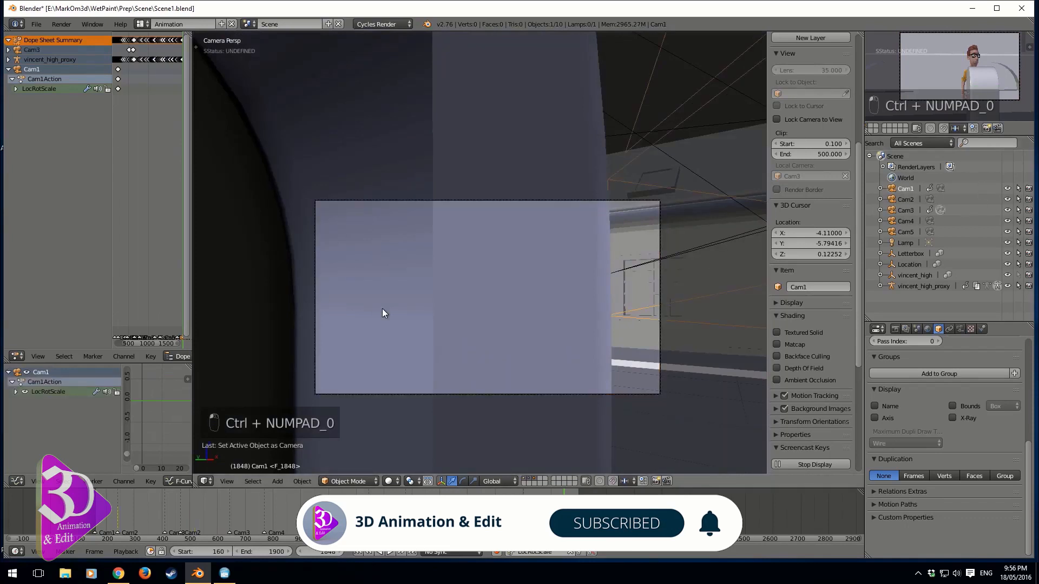
right_click(660, 337)
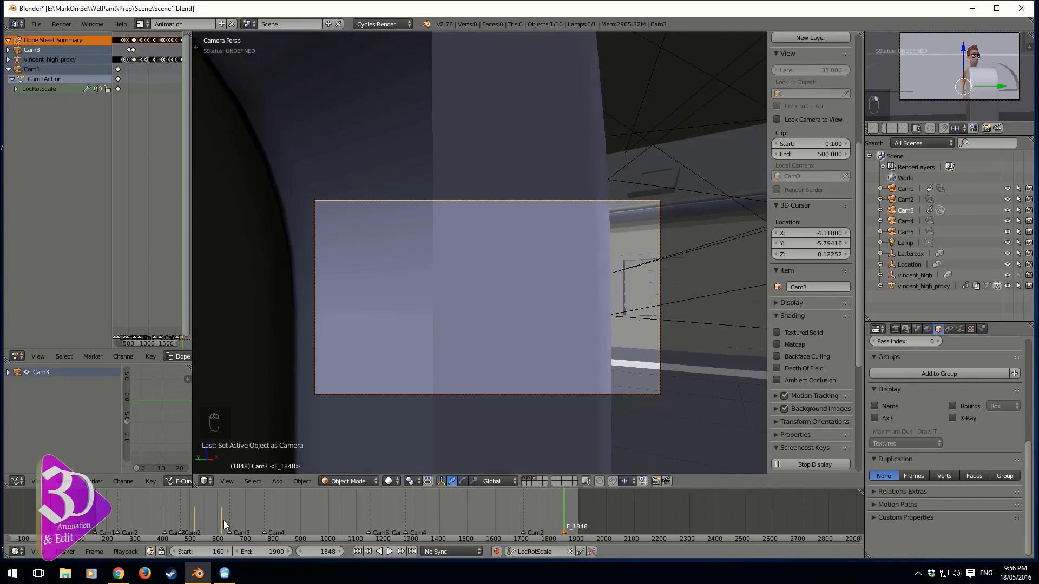
key("Down")
key("Down")
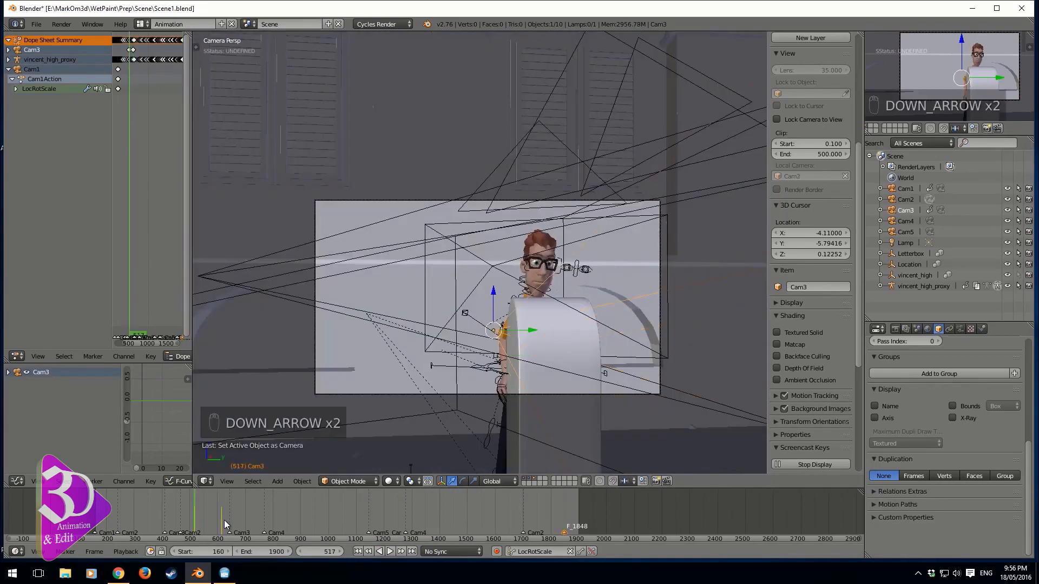
key("ctrl+KP_0")
key("ctrl+KP_0")
key("ctrl+KP_0")
key("ctrl+KP_0")
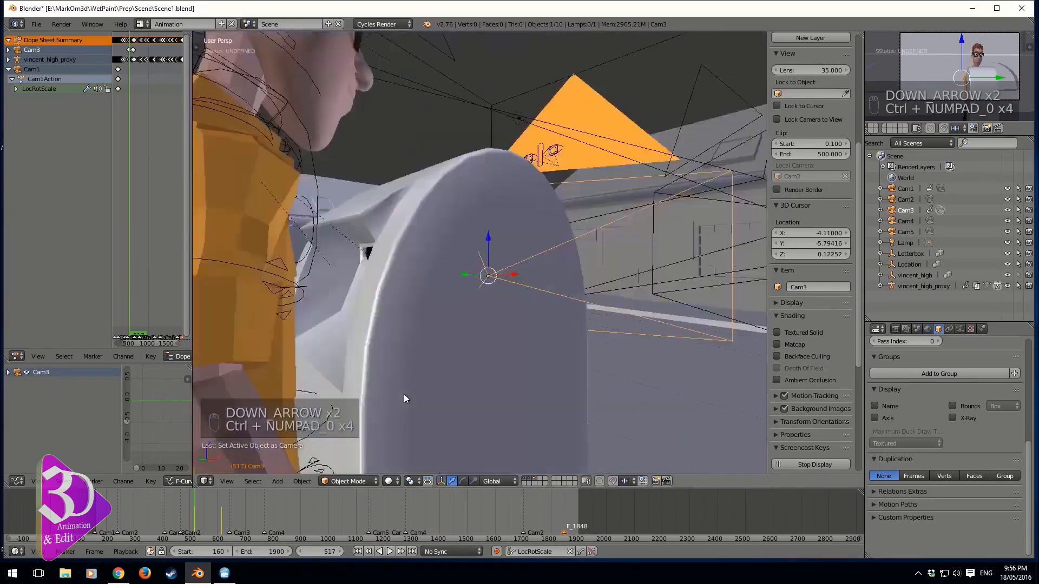
key("g")
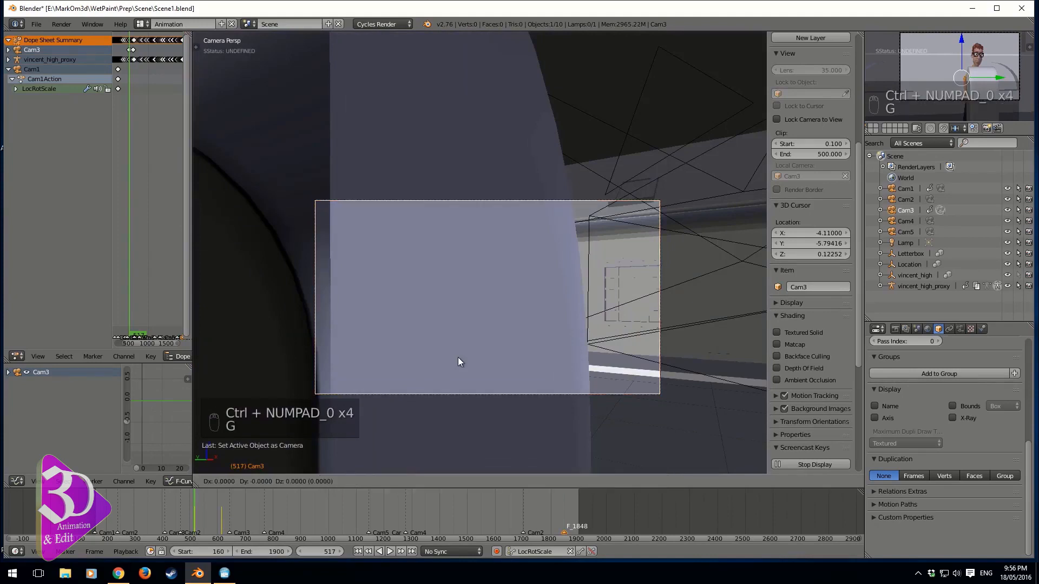
key("y")
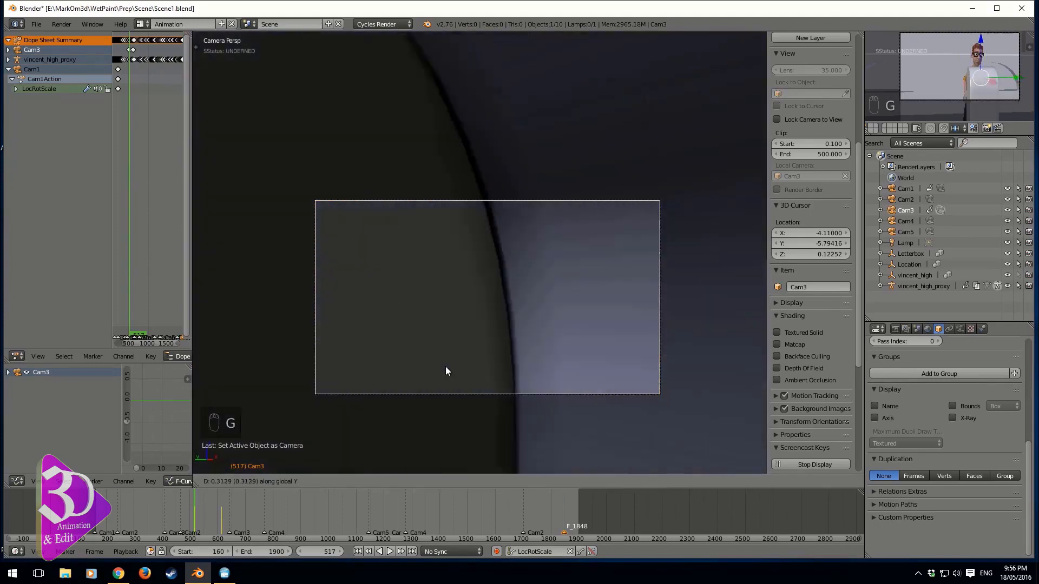
key("x")
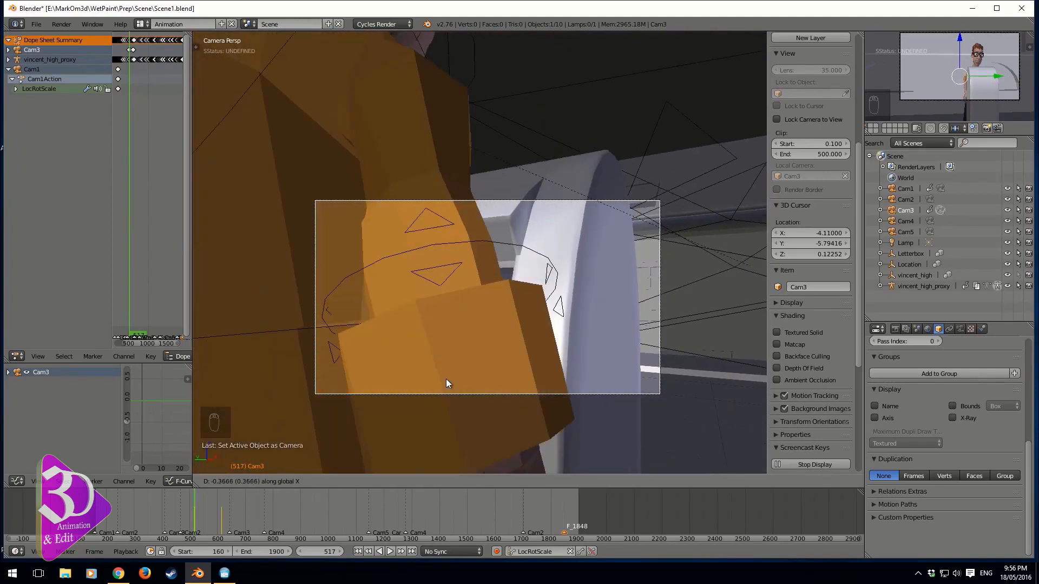
right_click(455, 379)
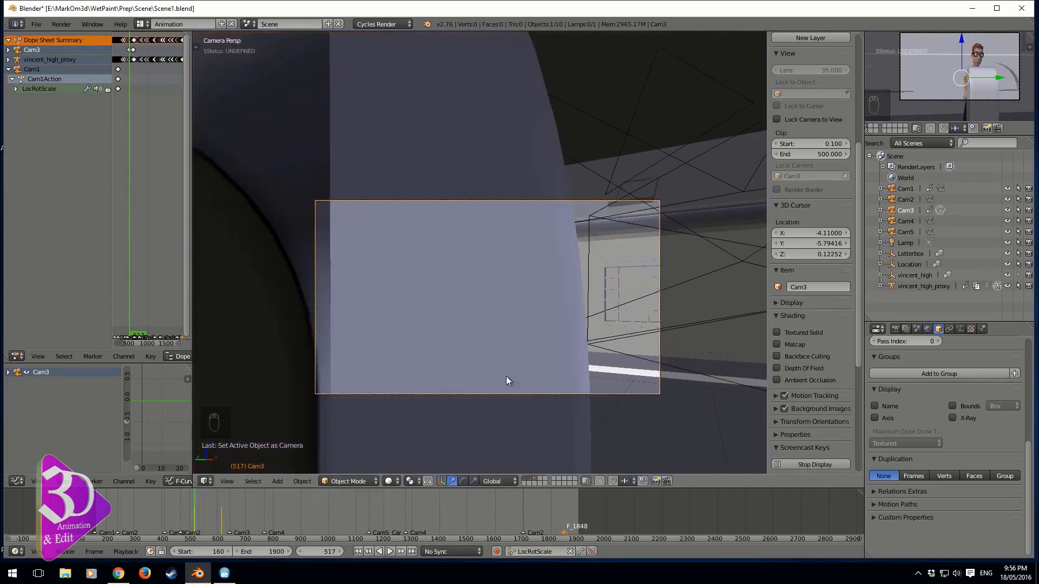
Examine the camera layout from the top view and scrub the timeline through the later frames
scroll(485, 357, "down", 2)
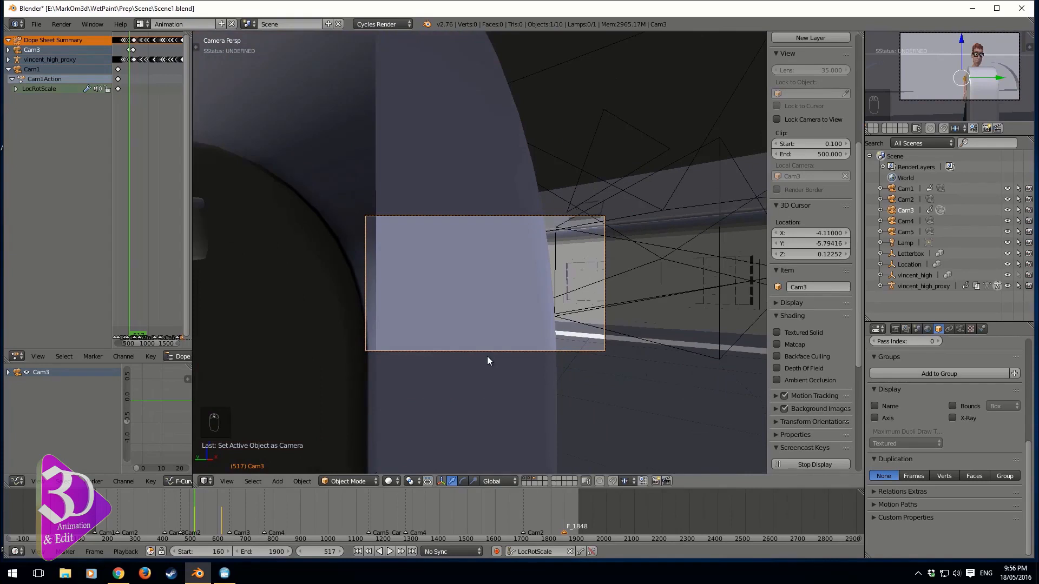
key("KP_7")
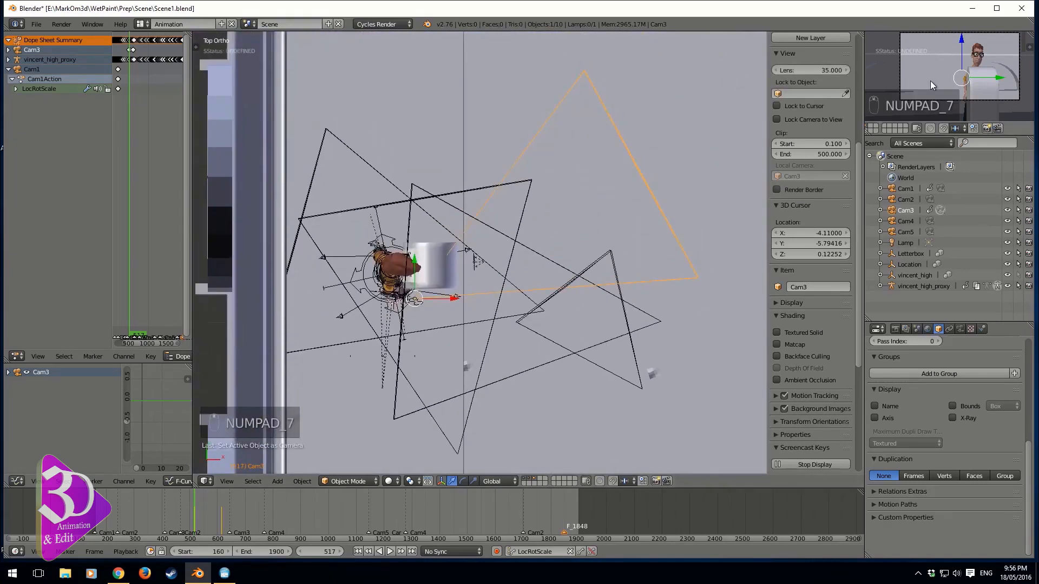
key("ctrl+KP_0")
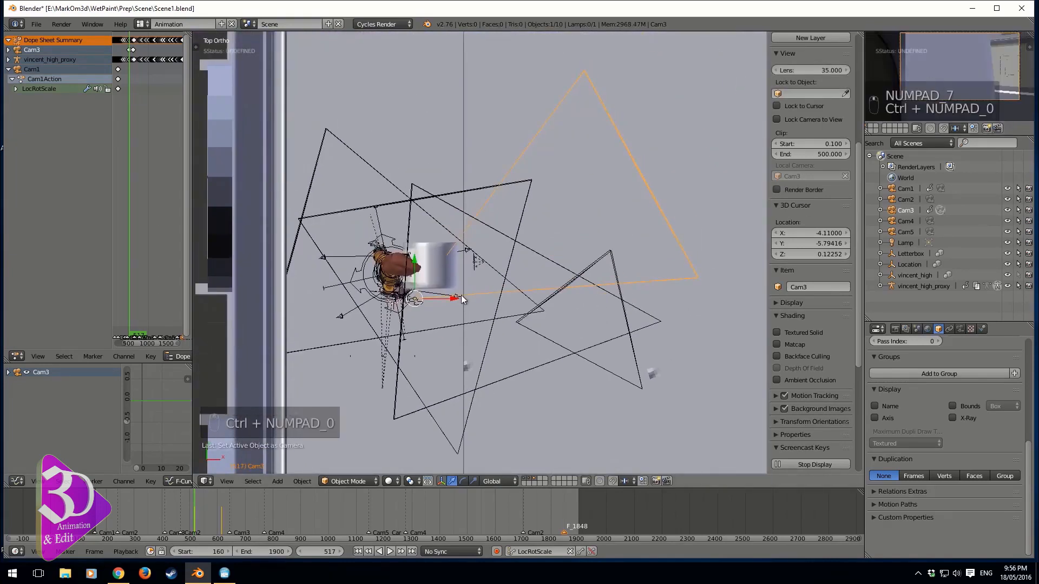
scroll(428, 307, "up", 1)
middle_click_drag(419, 313, 540, 293, "shift")
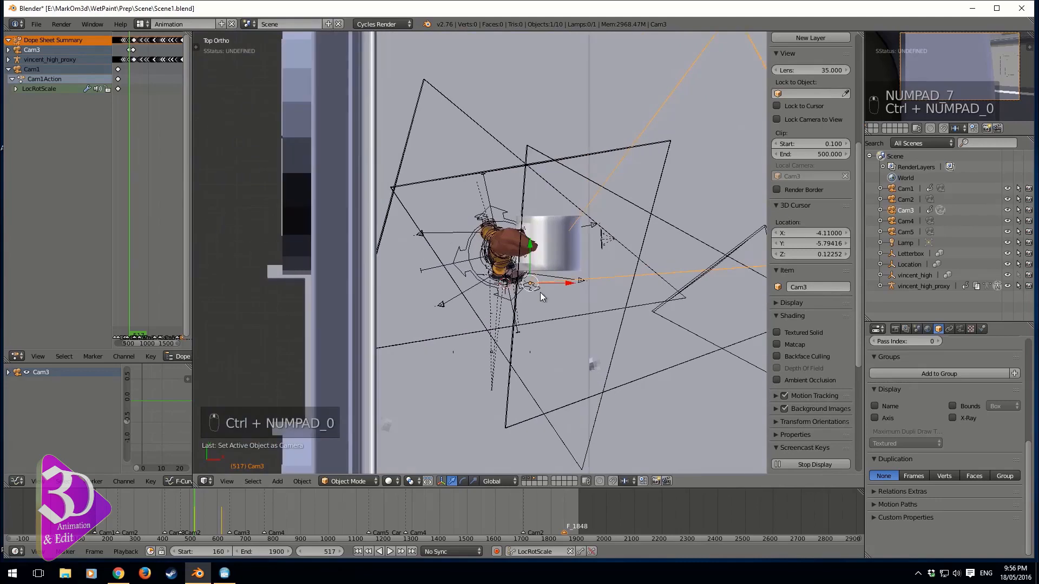
left_click(147, 509)
left_click_drag(144, 508, 614, 521)
Select the Location object and move it slightly along the global X axis
right_click(574, 248)
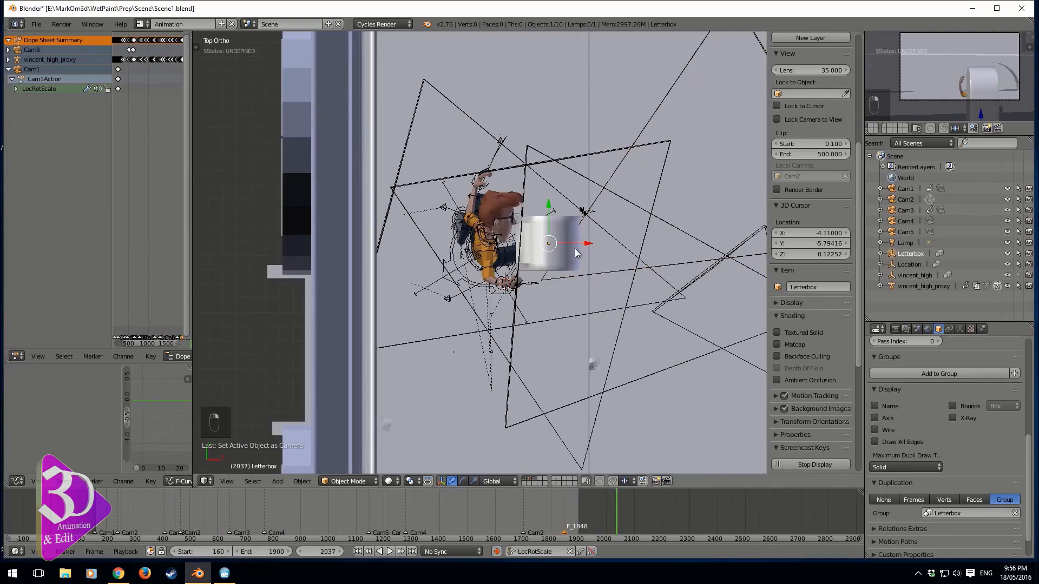
right_click(582, 297, "shift")
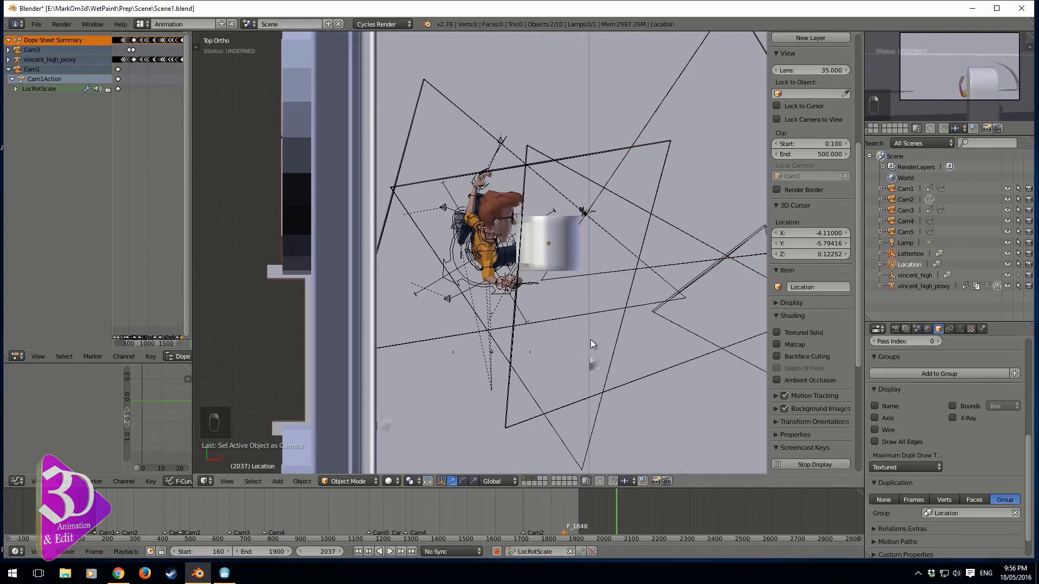
key("g")
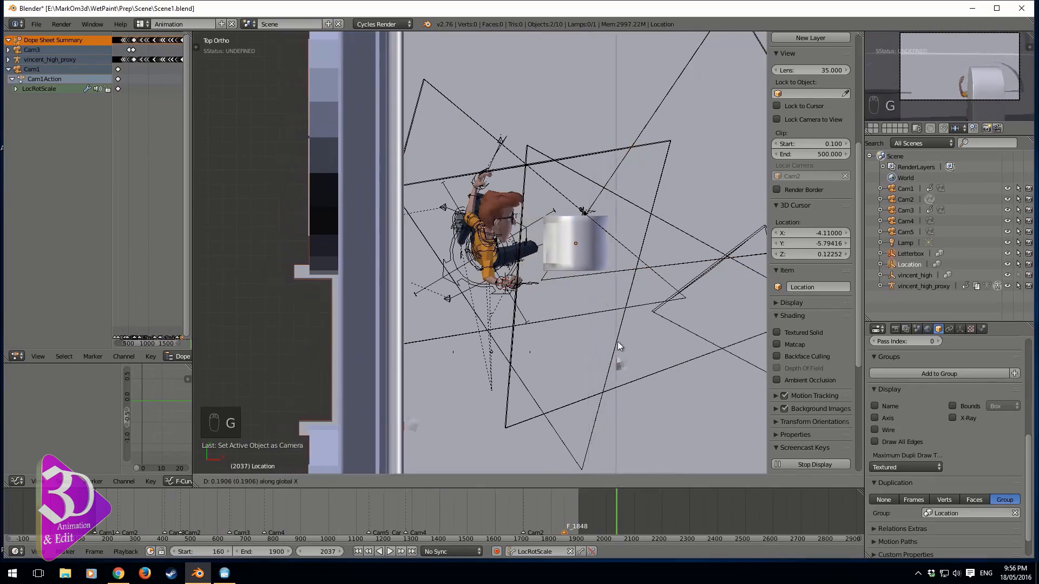
left_click(618, 342)
At frame 975, try moving a character bone along X, then undo the move
left_click_drag(173, 521, 321, 513)
right_click(586, 261)
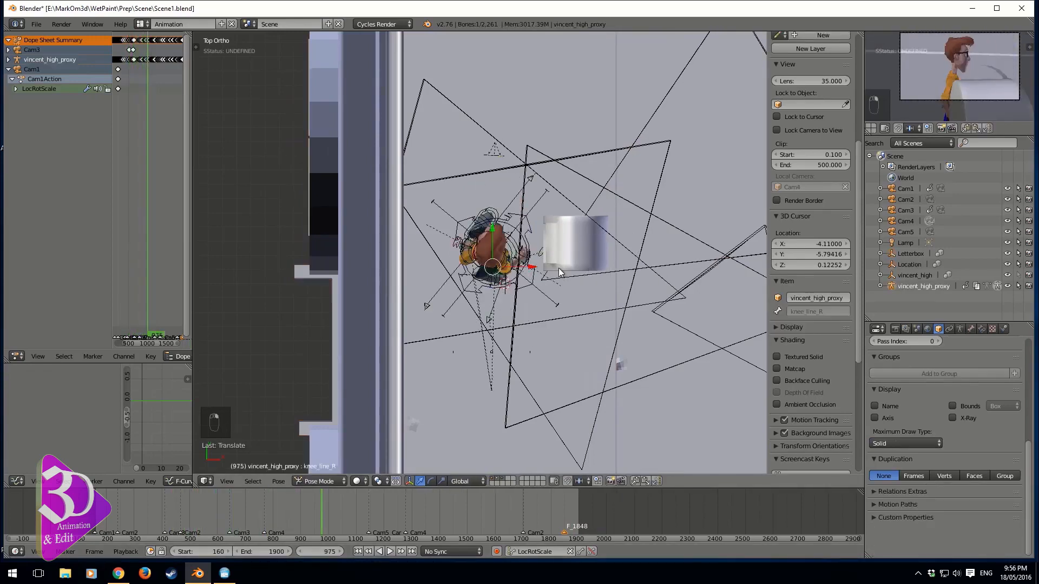
key("g")
key("x")
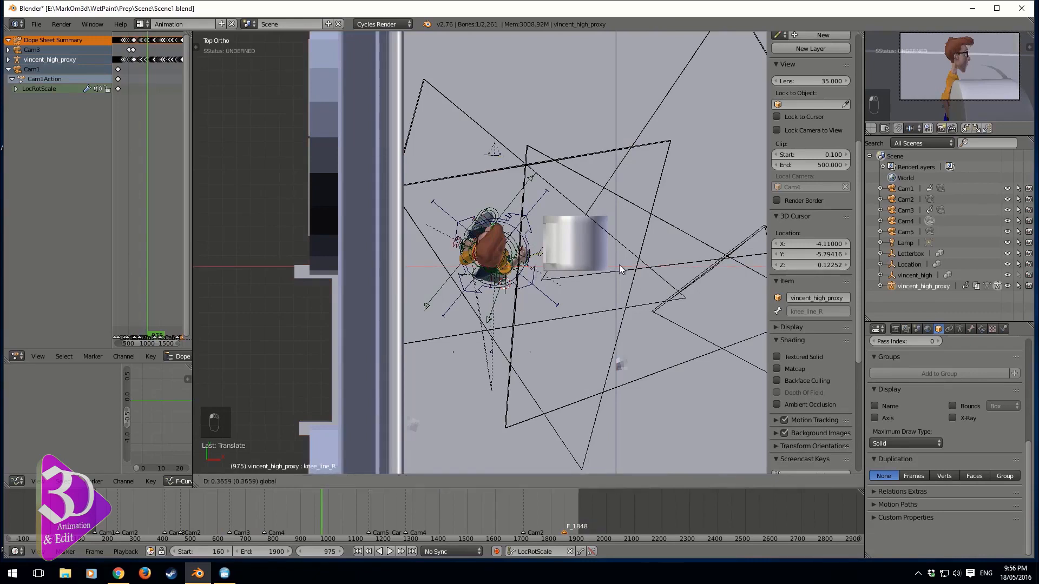
left_click_drag(385, 274, 386, 273)
key("ctrl+z")
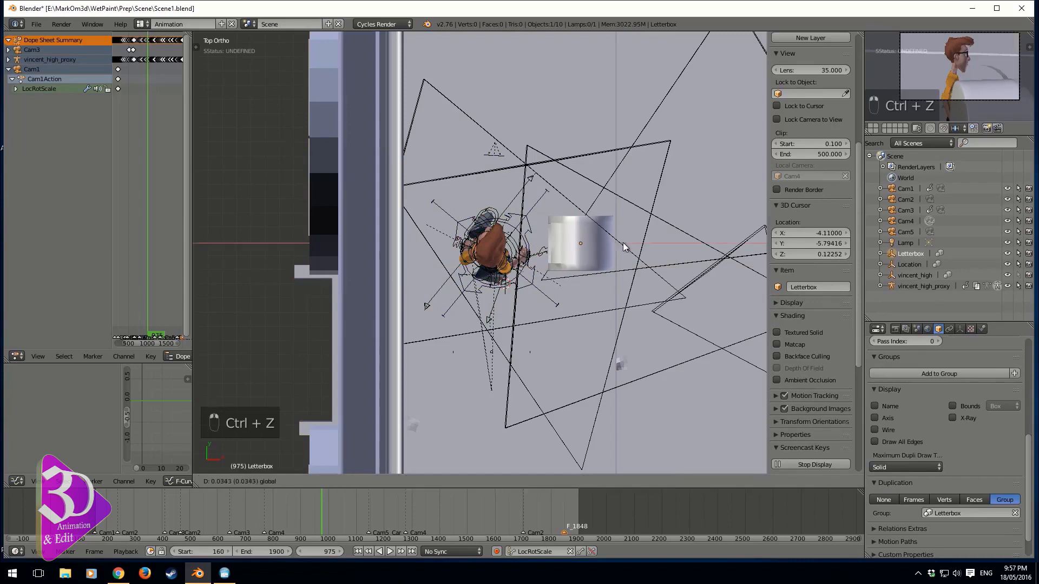
At frame 903, make Cam3 the active camera and slide it along the global X axis
mouse_move(625, 243)
middle_mouse_down()
mouse_move(606, 272)
mouse_move(620, 258)
middle_mouse_up()
left_click_drag(609, 286, 616, 288)
middle_click_drag(617, 289, 559, 295)
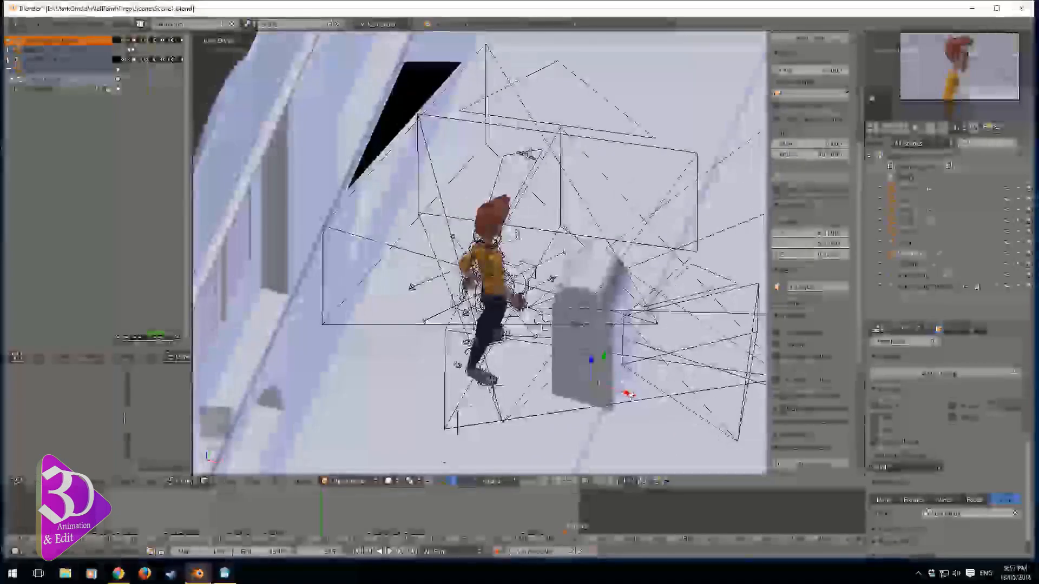
middle_click_drag(616, 383, 599, 414)
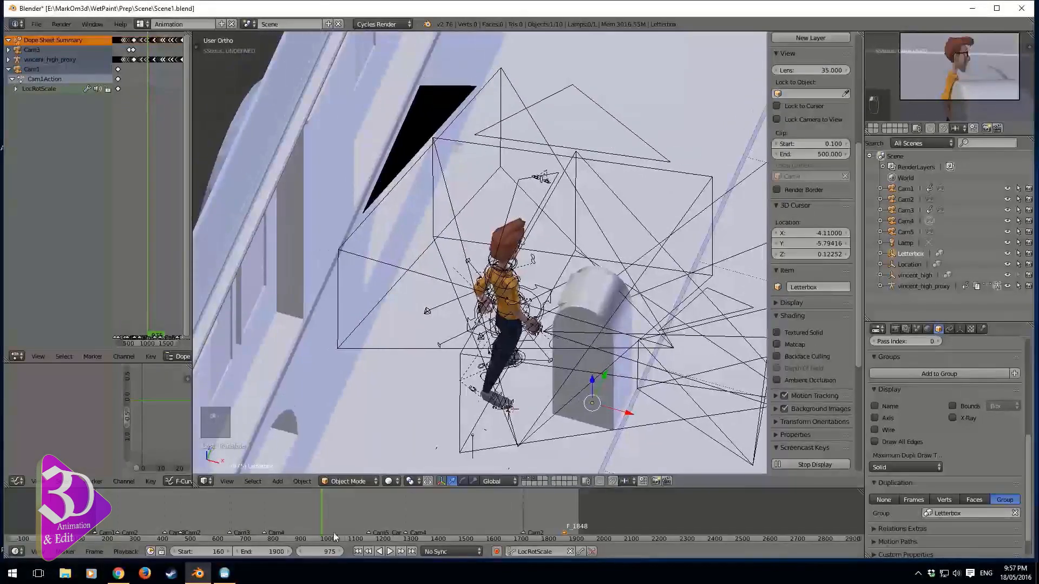
left_click_drag(318, 521, 303, 522)
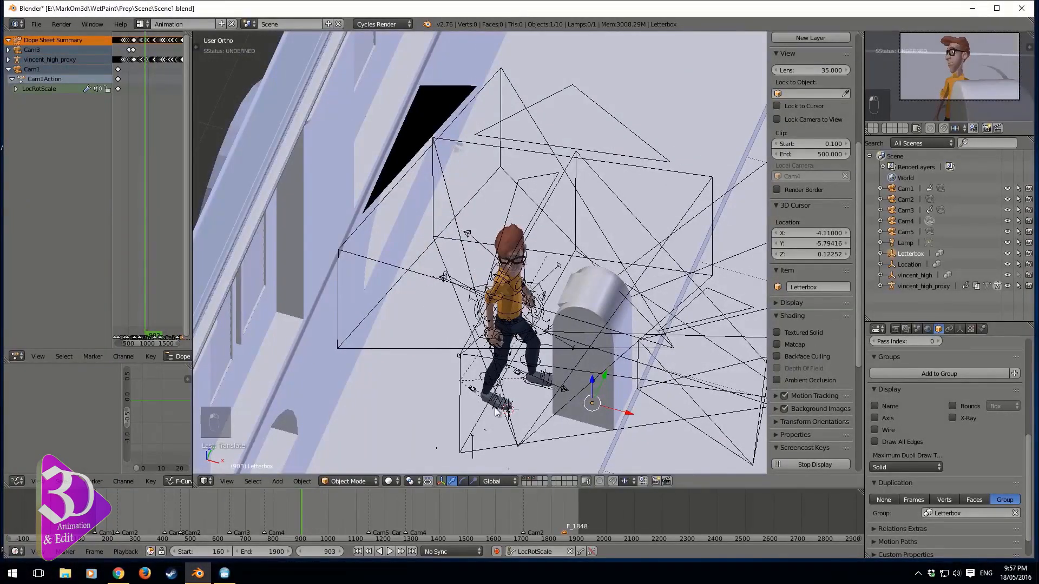
left_click(907, 200)
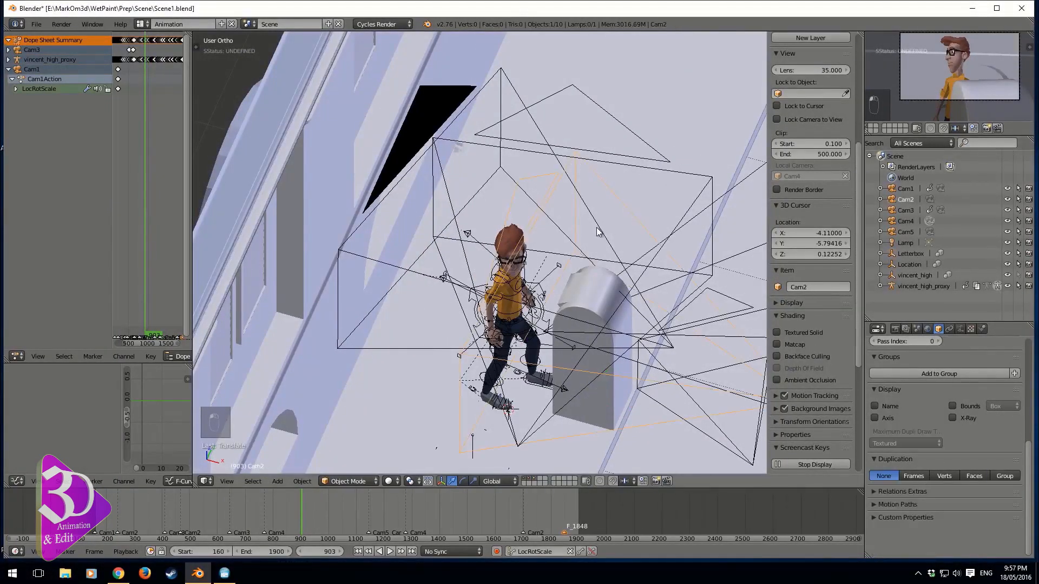
key("ctrl+KP_0")
left_click(904, 210)
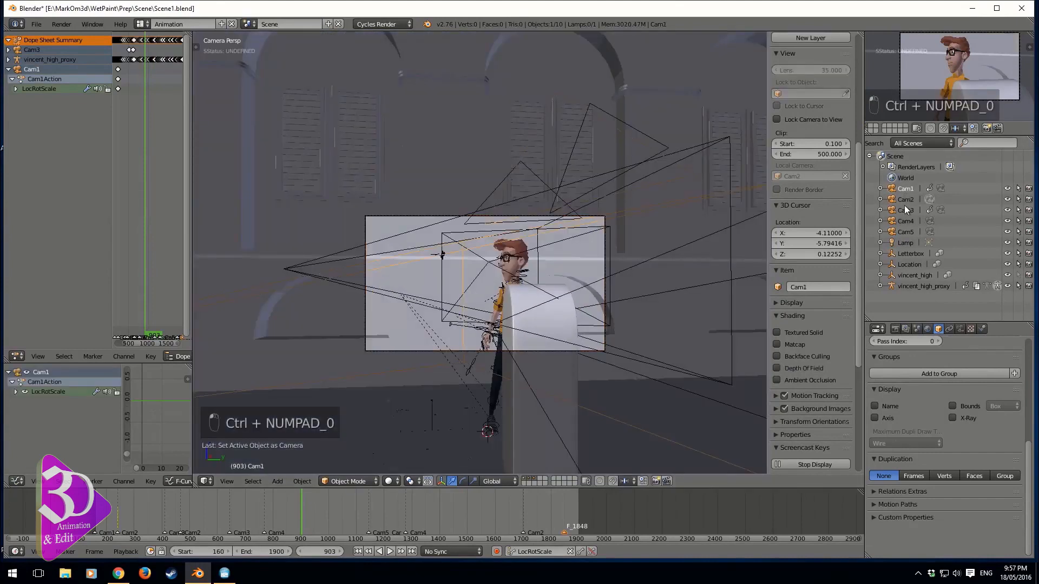
key("ctrl+KP_0")
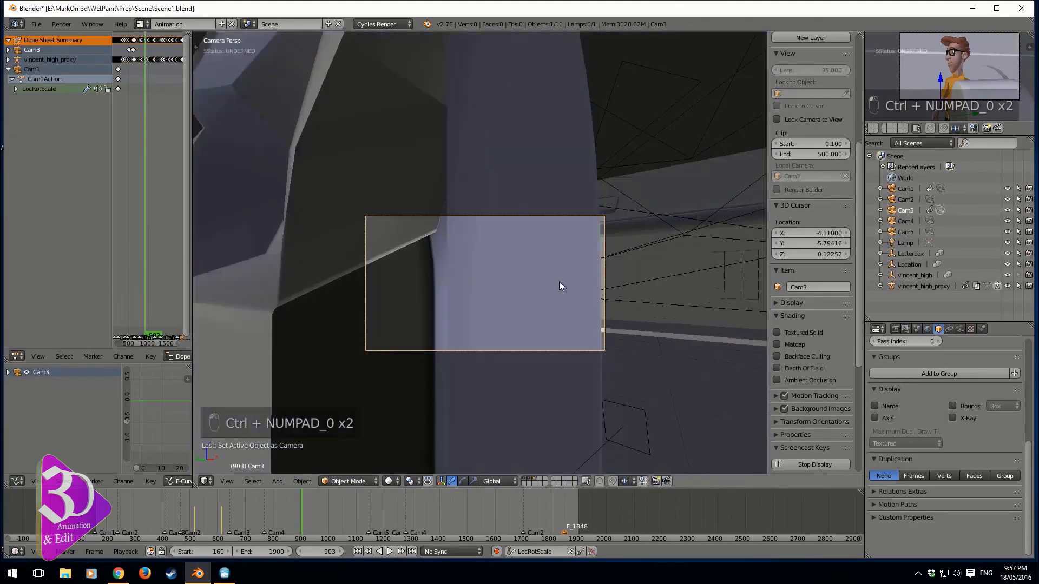
key("g")
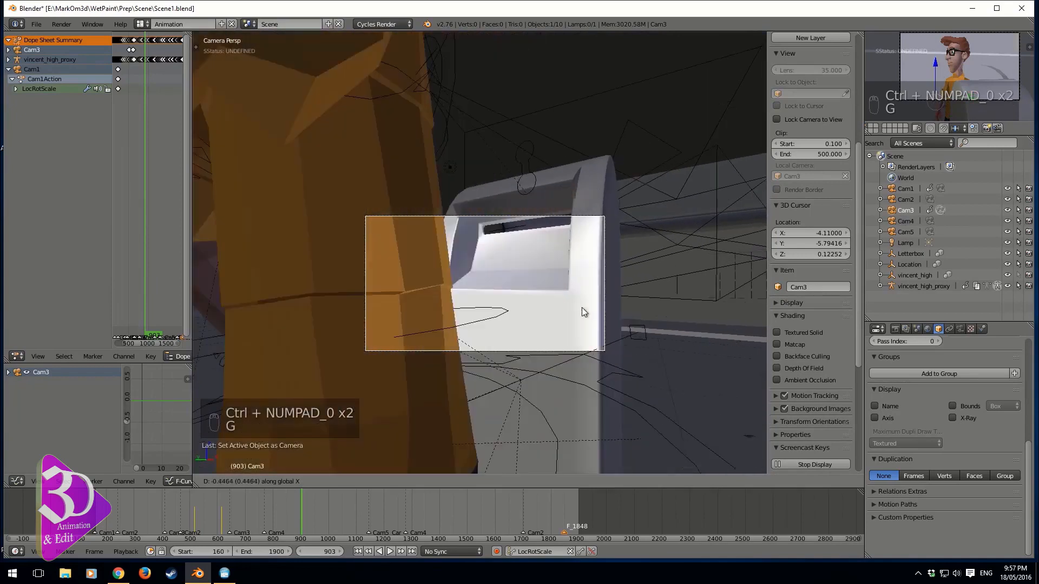
left_click(586, 306)
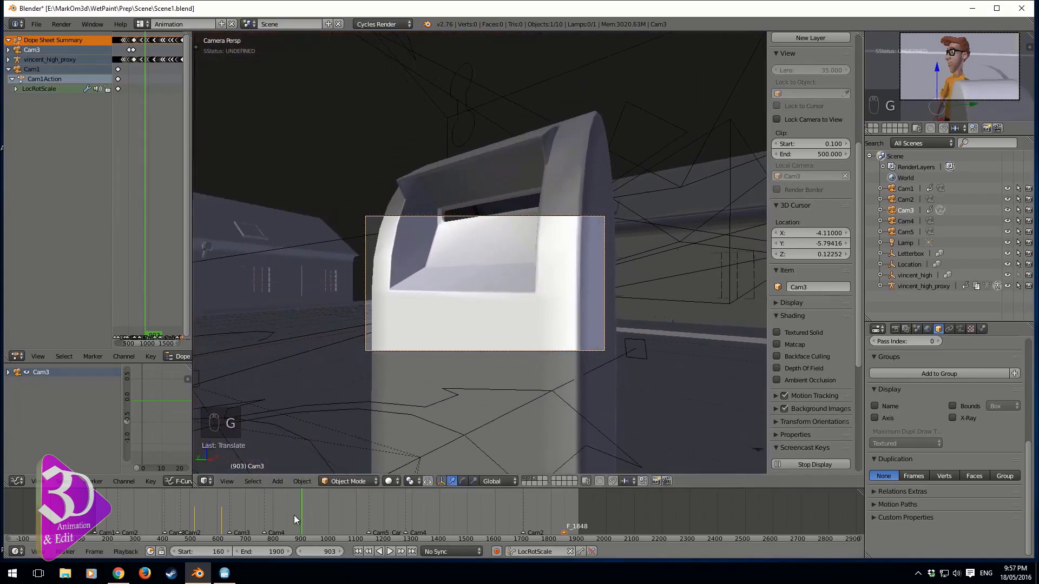
Set the frame to 614, make Cam3 the active camera and shift it along the global X axis
left_click(221, 518)
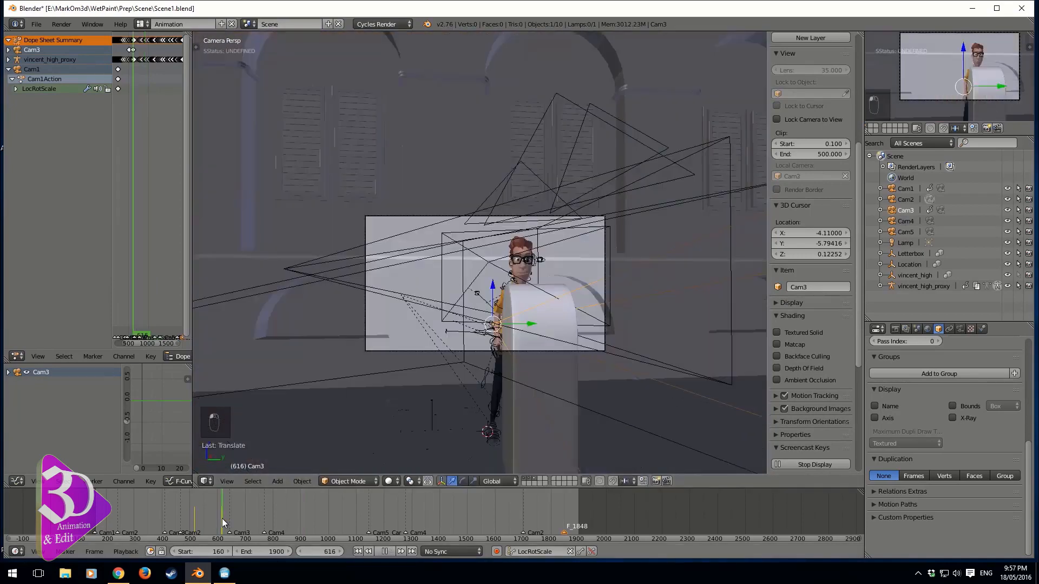
key("Down")
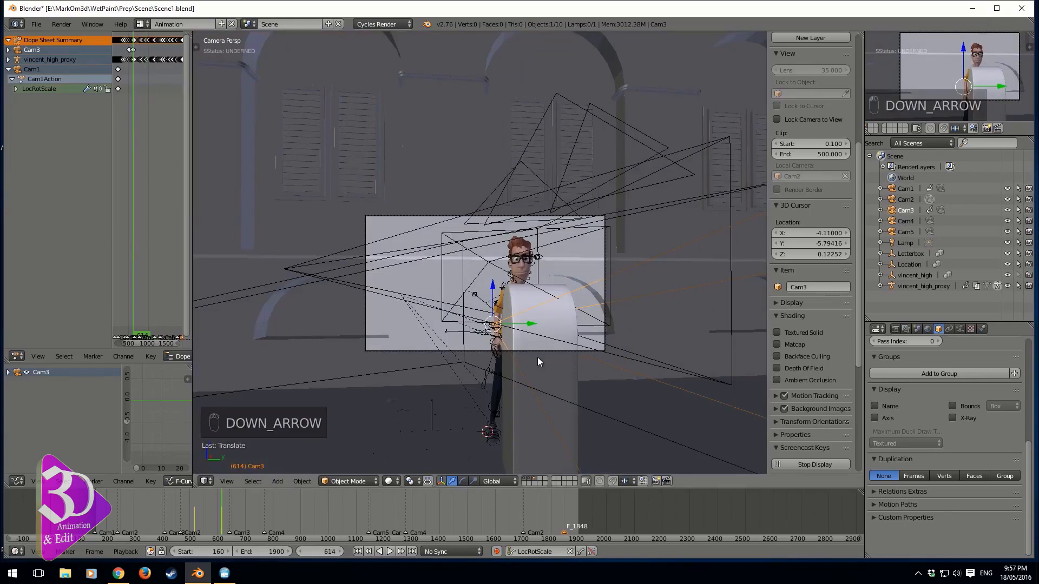
key("ctrl+KP_0")
key("g")
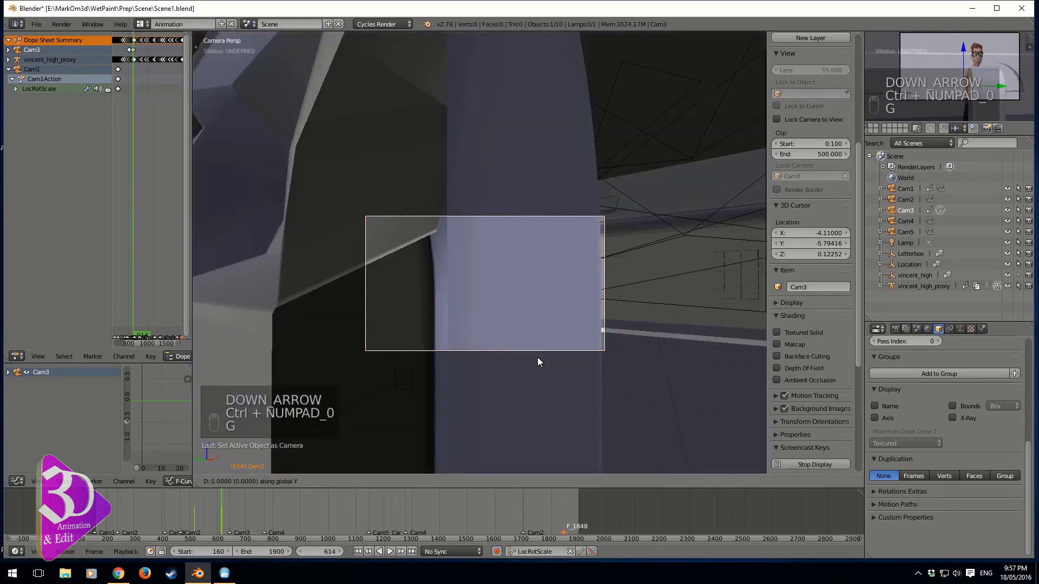
key("x")
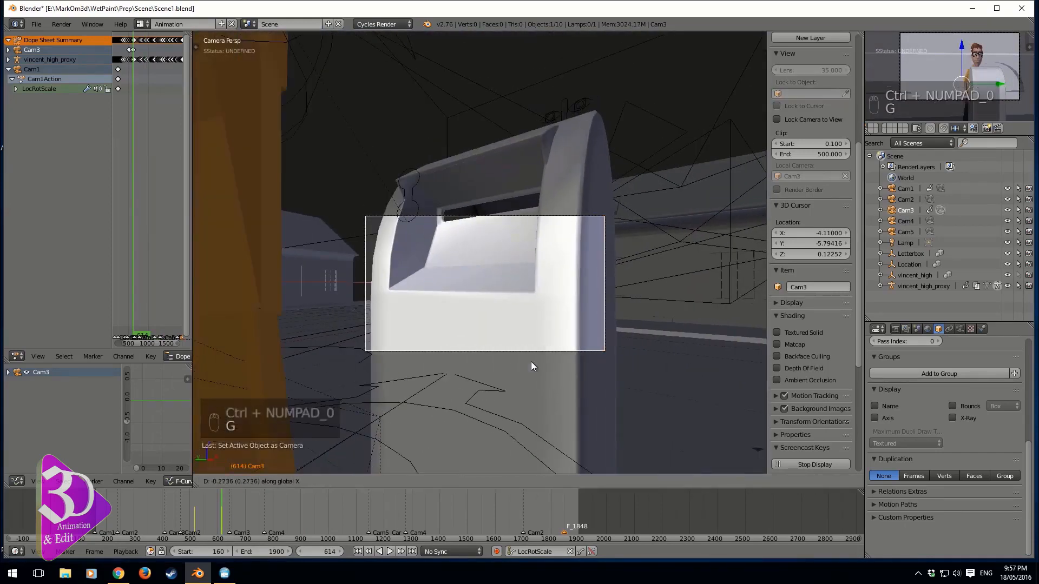
left_click(530, 362)
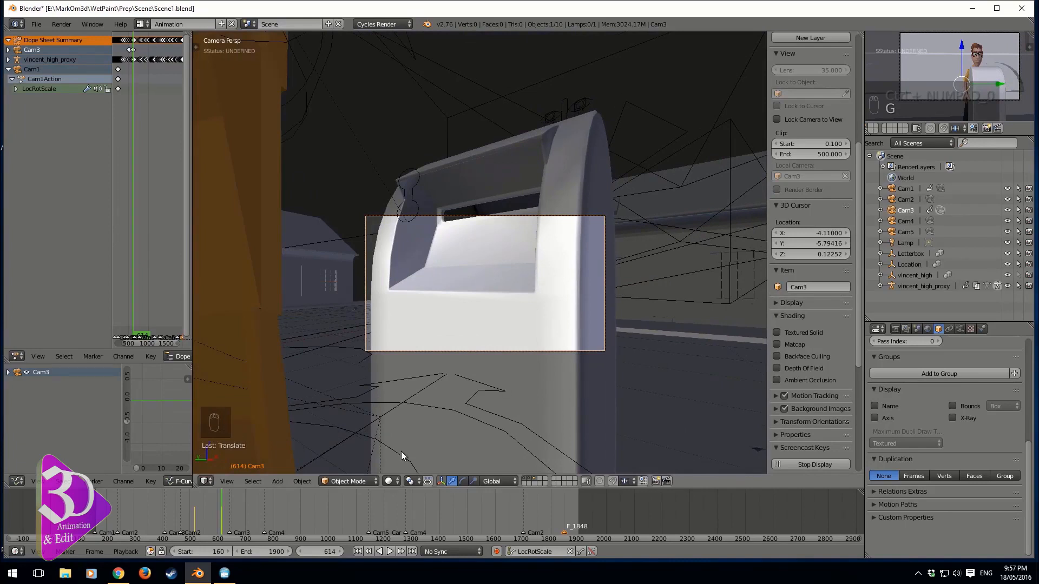
Keyframe Cam3 at frame 614, then at frame 517 make Cam3 the active camera and shift it along the global X axis
key("i")
key("Down")
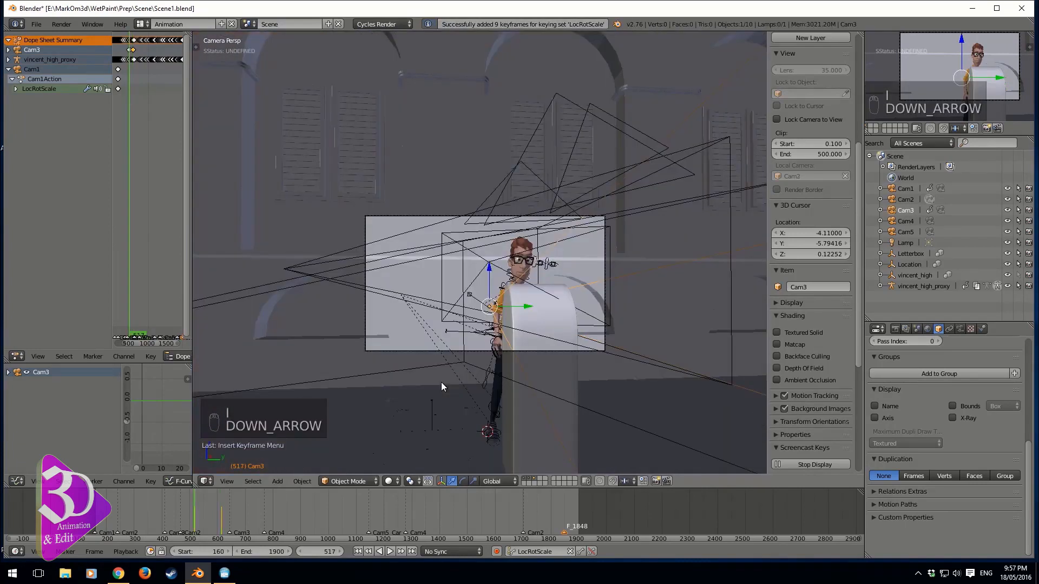
key("ctrl+KP_0")
key("g")
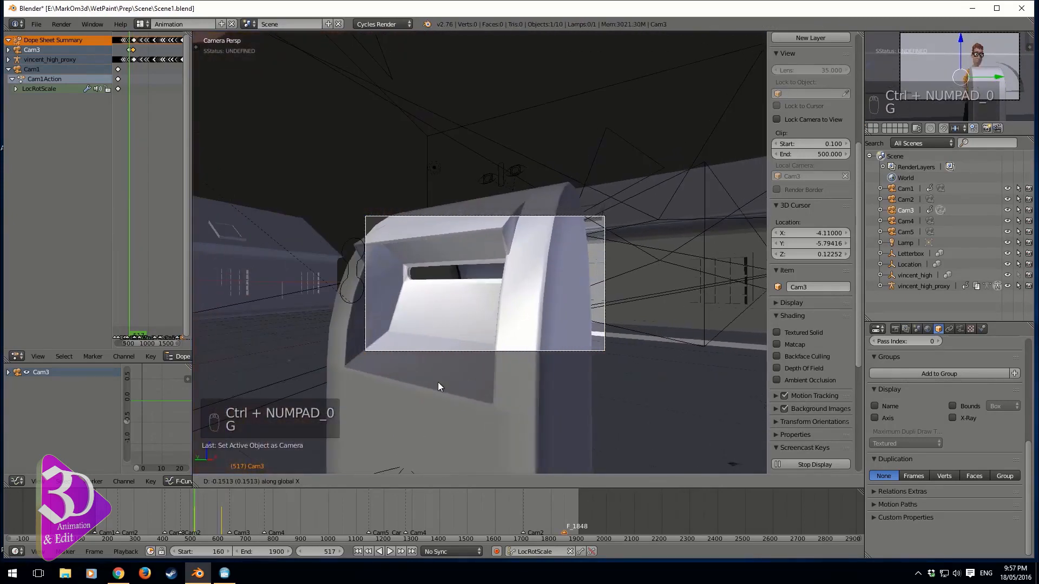
left_click(438, 383)
Rotate Cam3 slightly about the global Z axis and keyframe its location, rotation and scale
key("r")
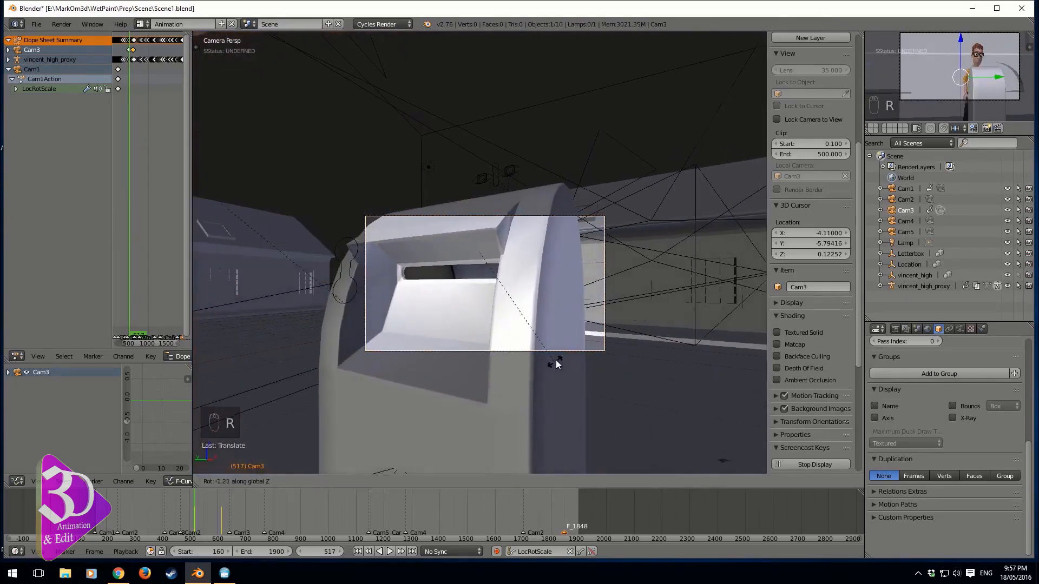
left_click(540, 367)
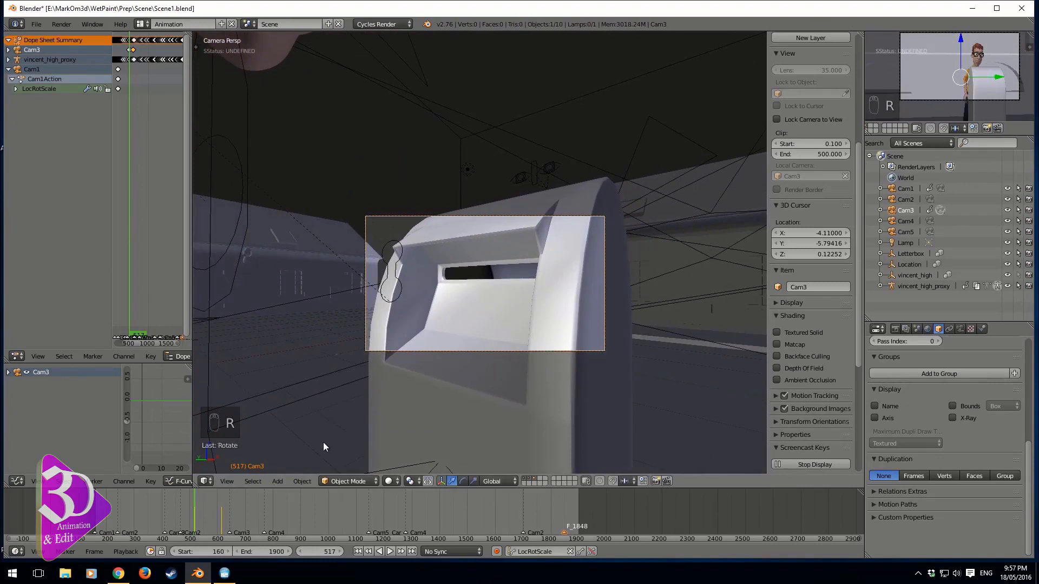
key("i")
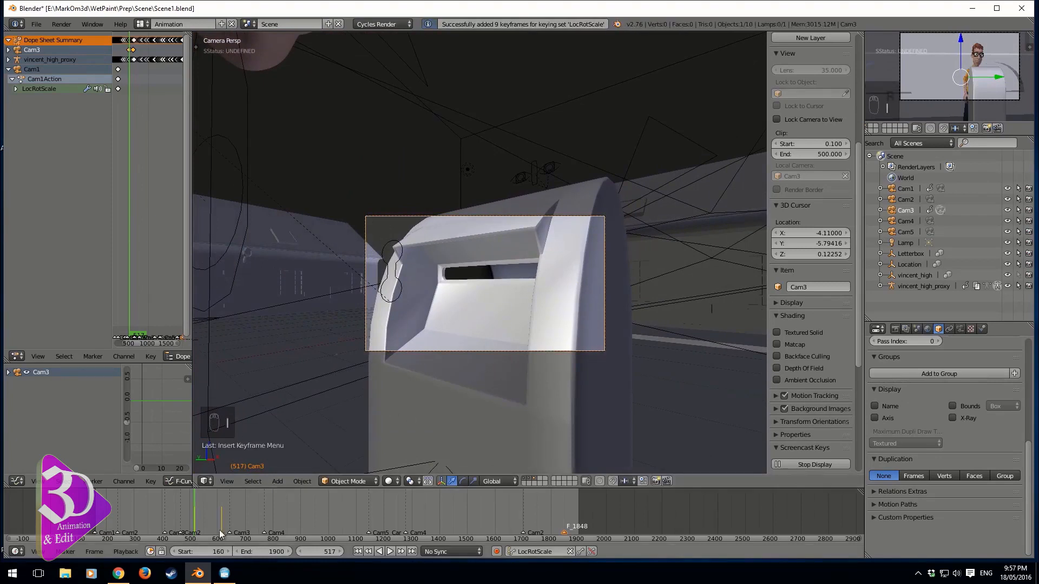
Play the animation, scrub toward frame 1844 and nudge the F_1848 marker in the timeline
key("alt+a")
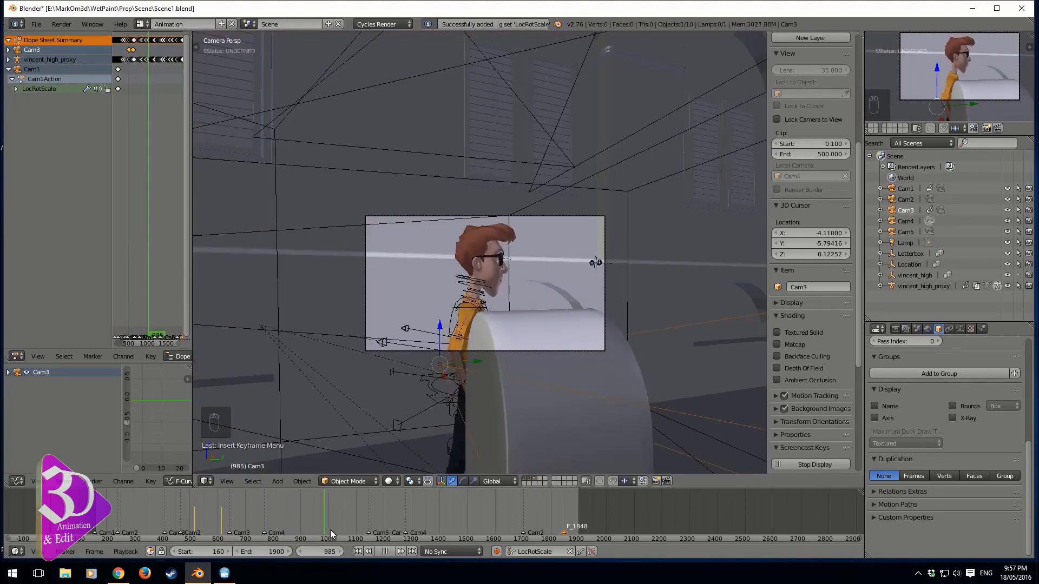
left_click_drag(329, 530, 564, 534)
middle_click_drag(569, 507, 521, 490)
scroll(524, 497, "up", 11)
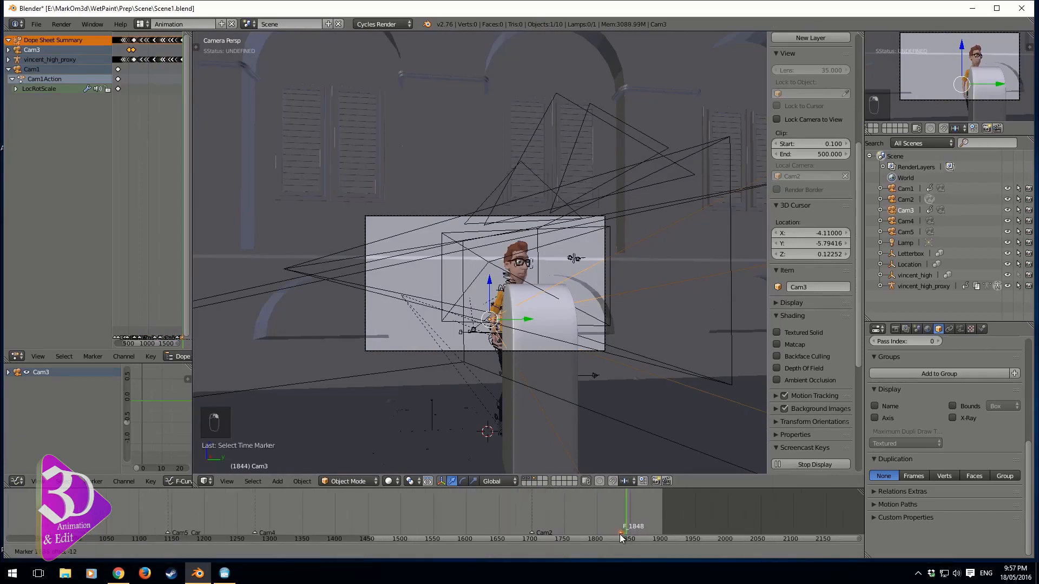
key("g")
left_click(617, 534)
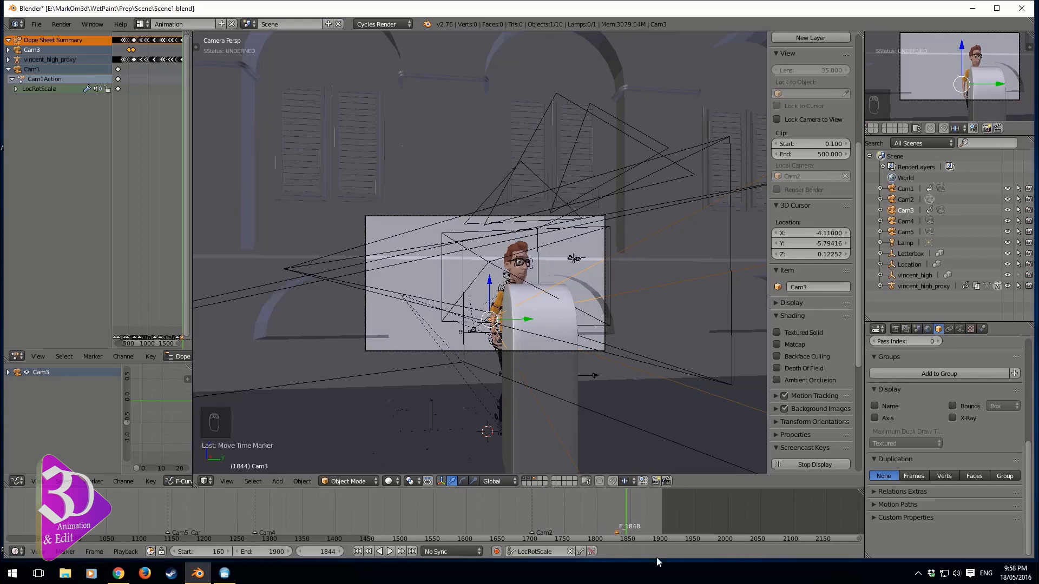
Select Cam4, make it the active camera and bind it to the selected marker
left_click(901, 220)
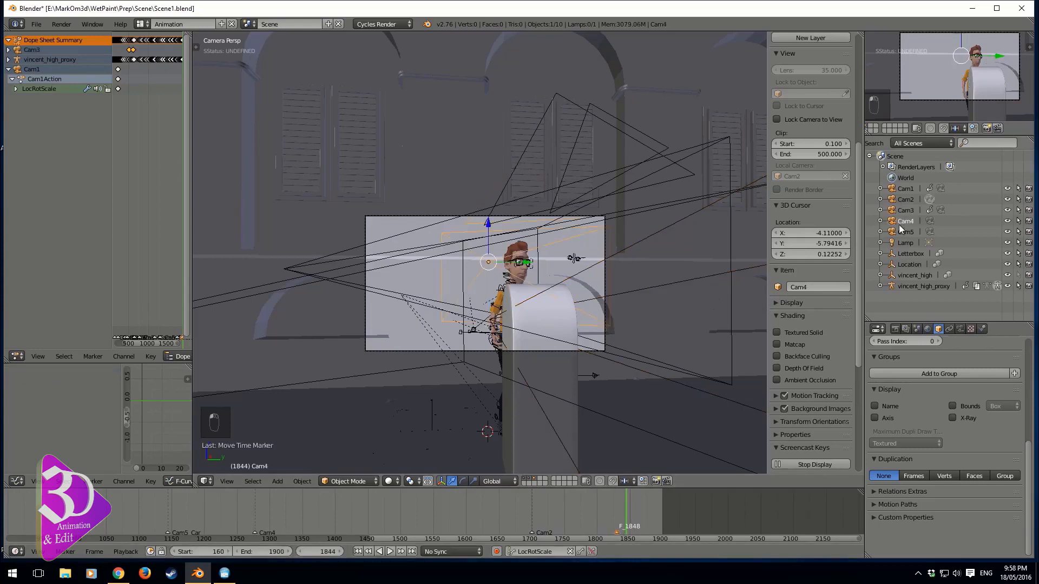
key("ctrl+KP_0")
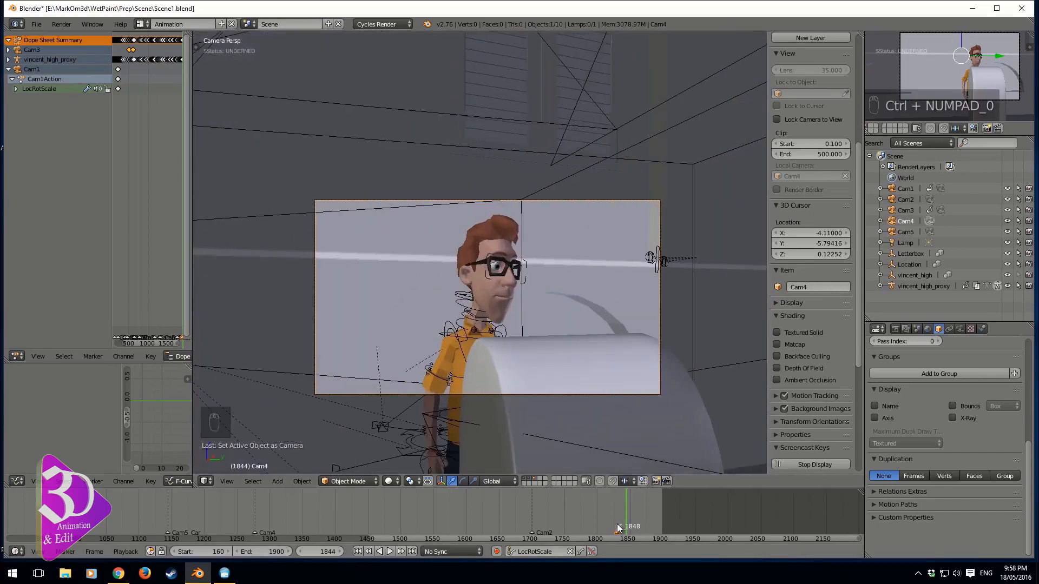
key("ctrl+b")
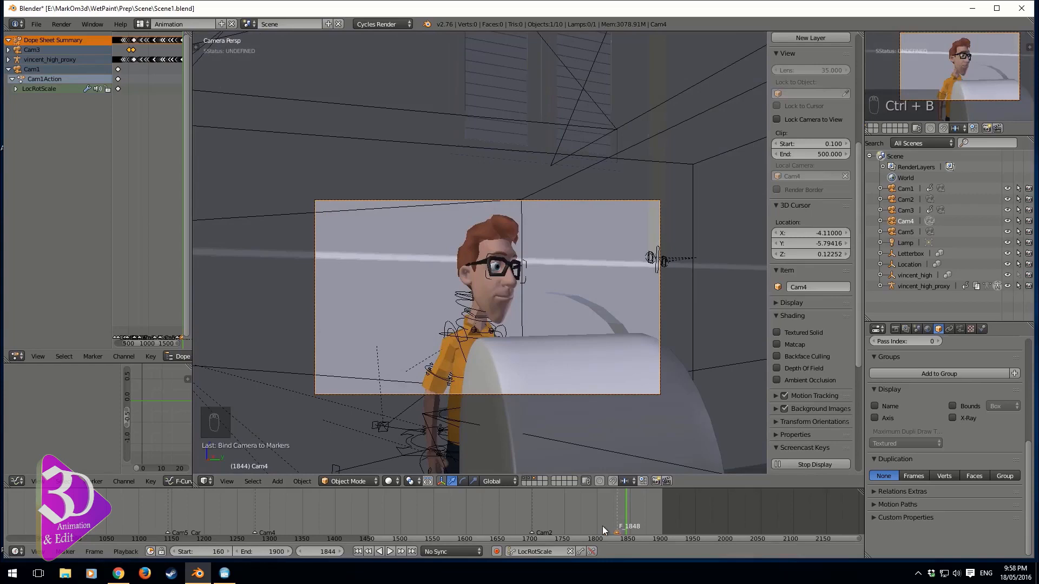
Scrub to frame 1837 and, in top view, duplicate Cam4 and place the copy beside the original
key("alt+a")
left_click(405, 514)
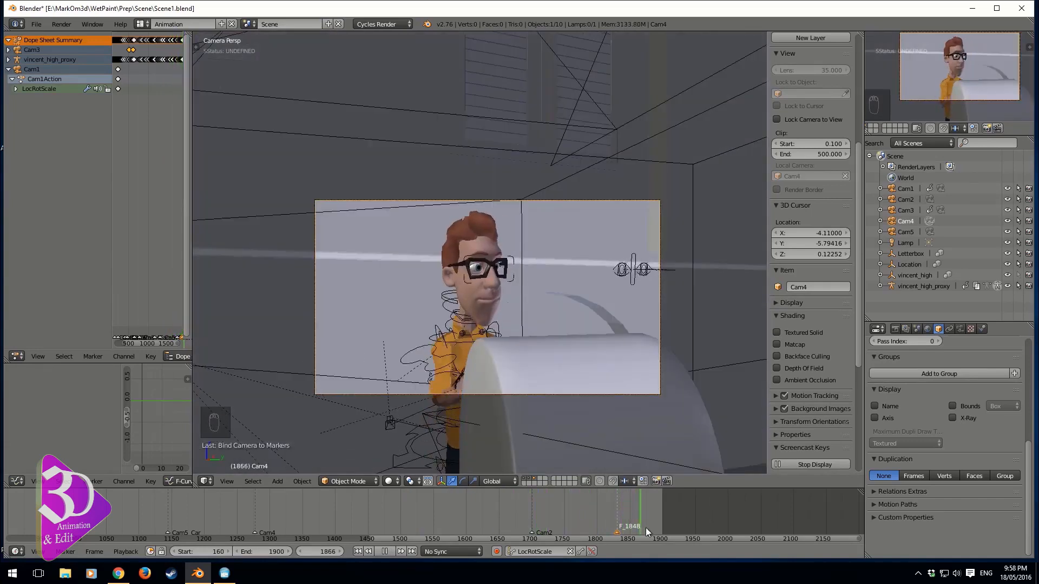
mouse_move(653, 529)
left_mouse_down()
mouse_move(643, 529)
mouse_move(660, 530)
left_mouse_up()
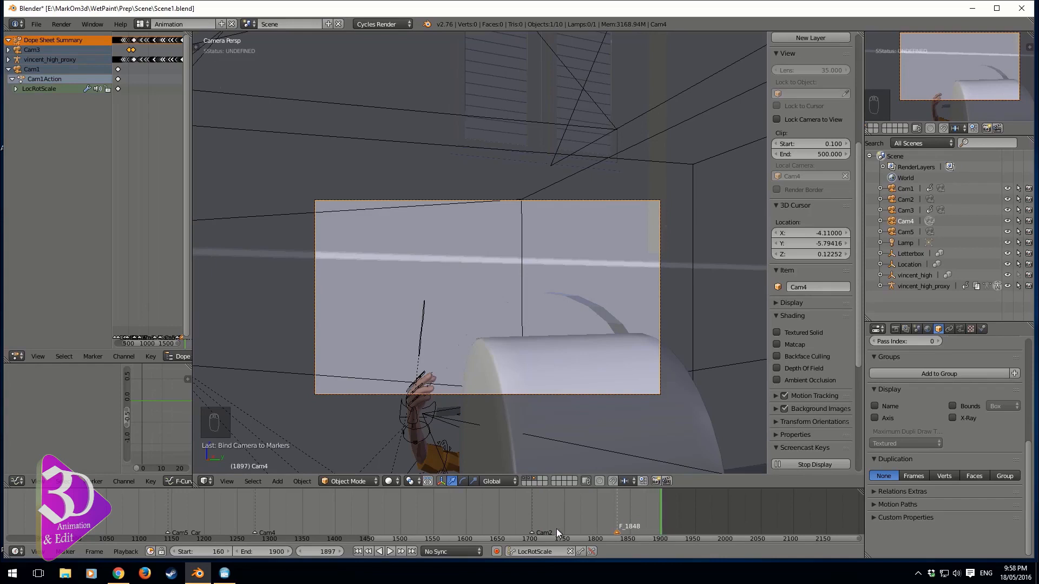
left_click_drag(556, 528, 619, 530)
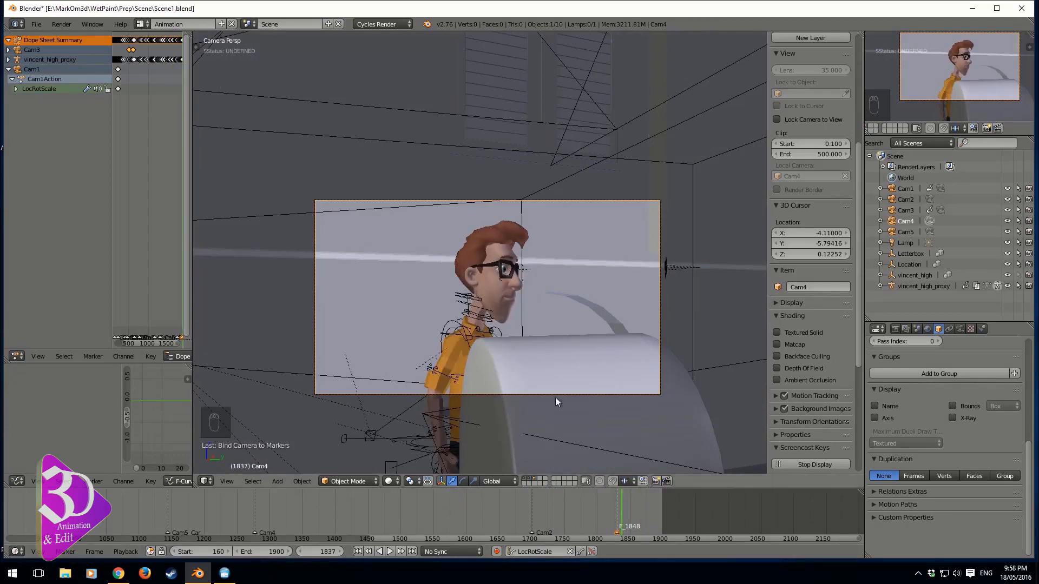
key("KP_7")
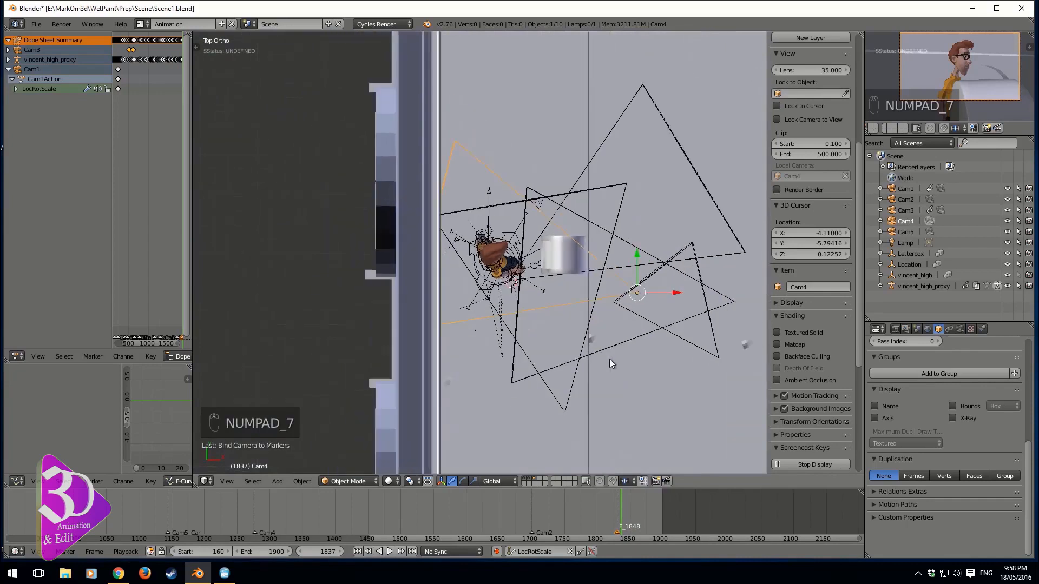
key("shift+d")
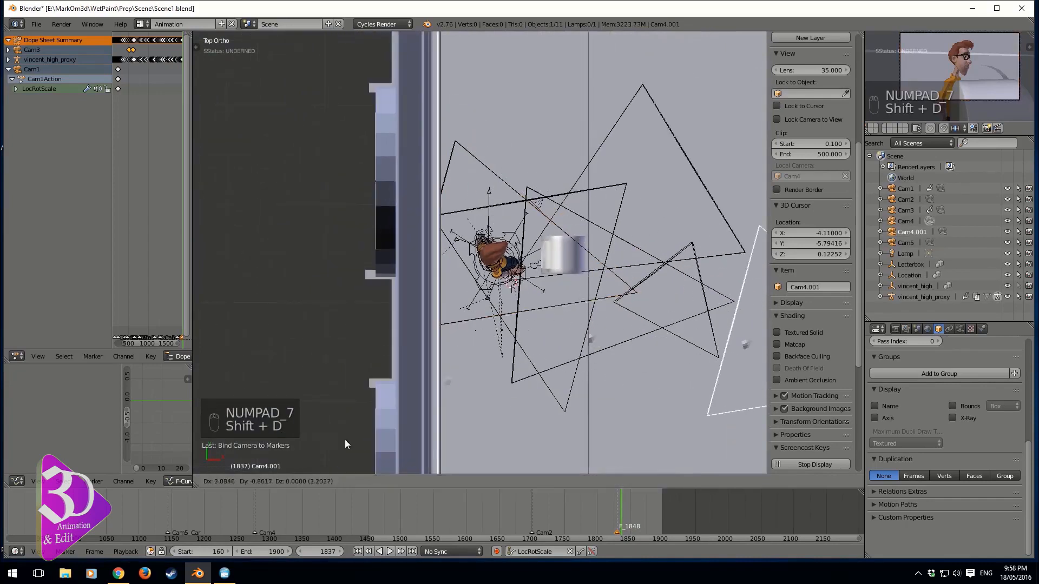
left_click(680, 418)
Make the duplicate camera active and move it, shifting it about 2 units along the global X axis
key("KP_0")
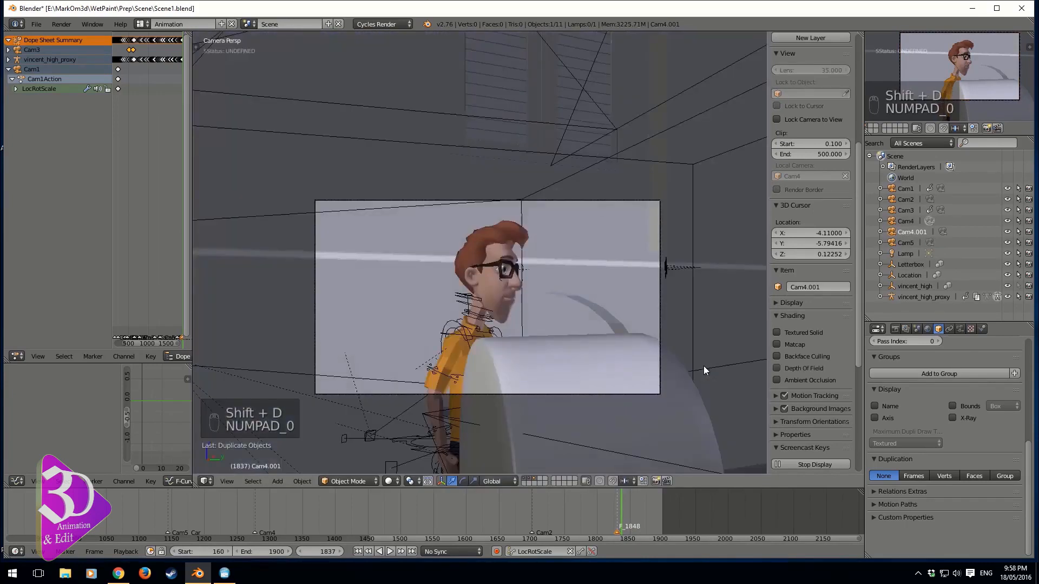
key("ctrl+KP_0")
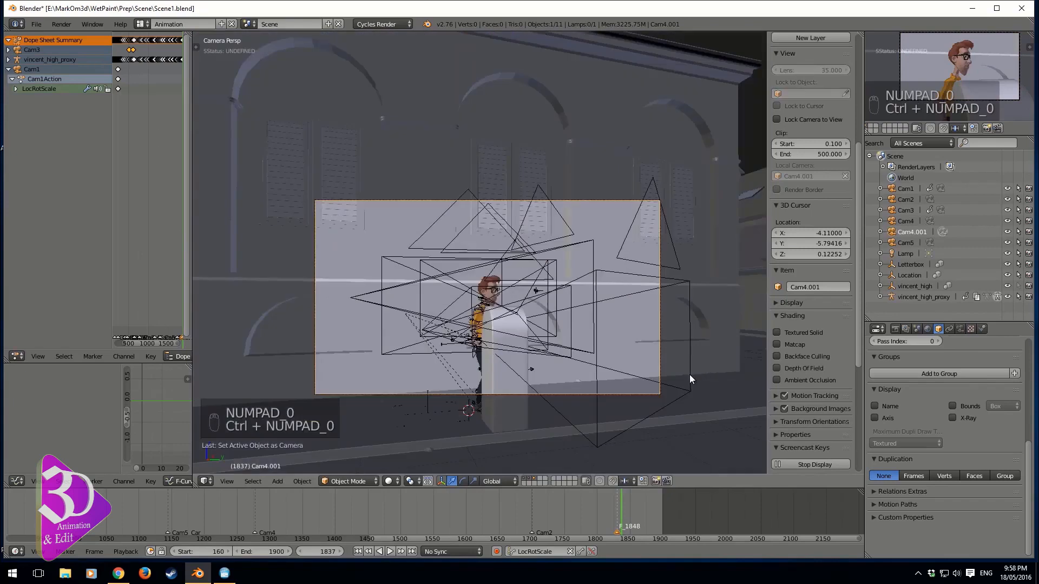
key("g")
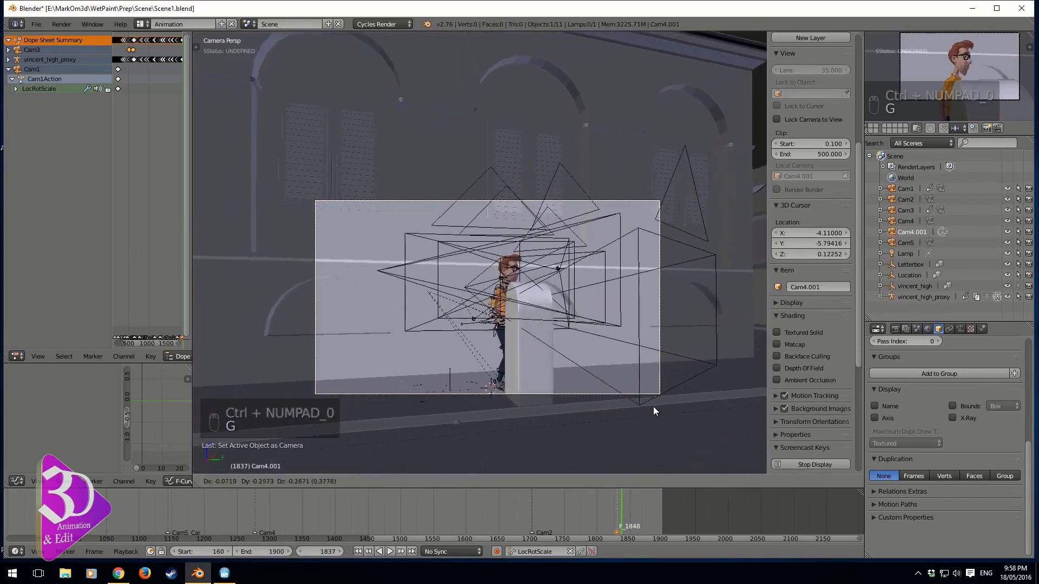
left_click(628, 404)
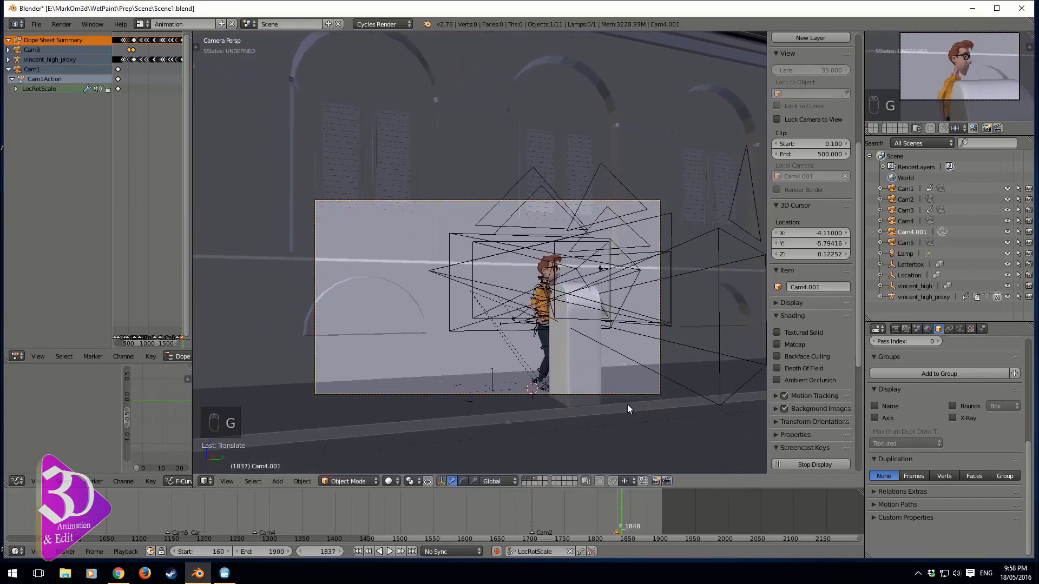
key("g")
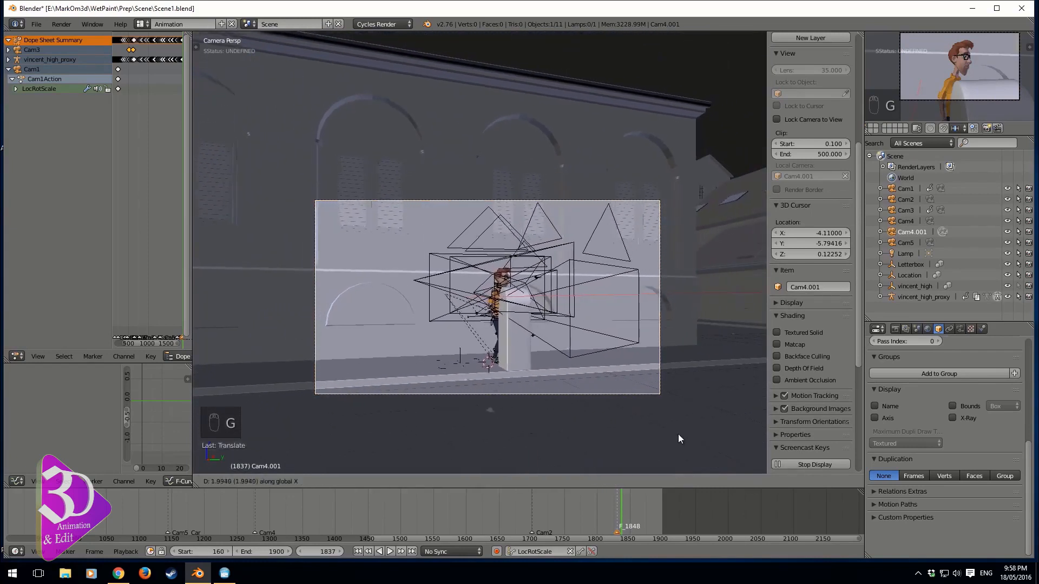
left_click(682, 441)
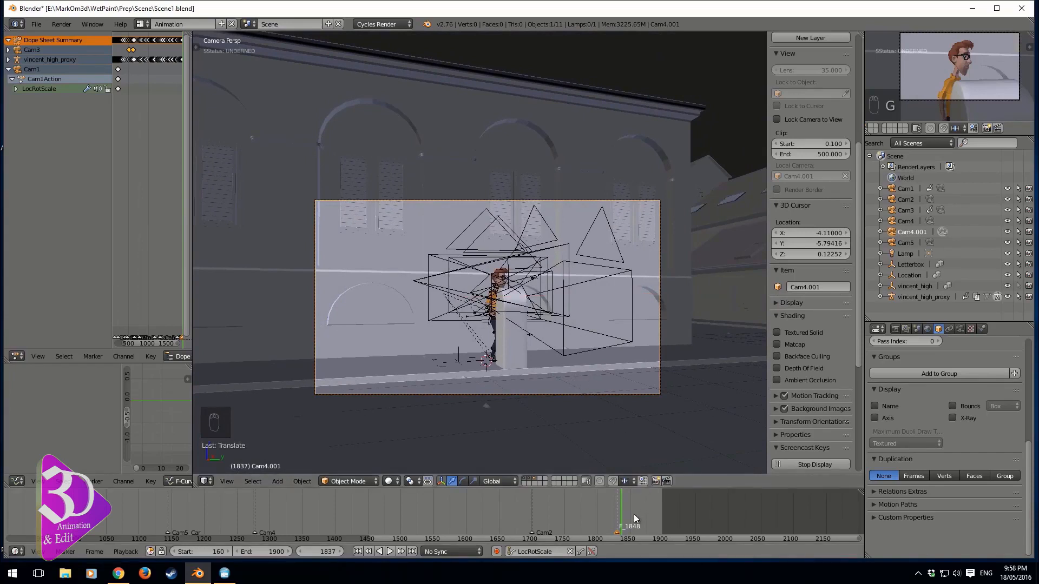
Rename the selected timeline marker to CAM6
key("ctrl+m")
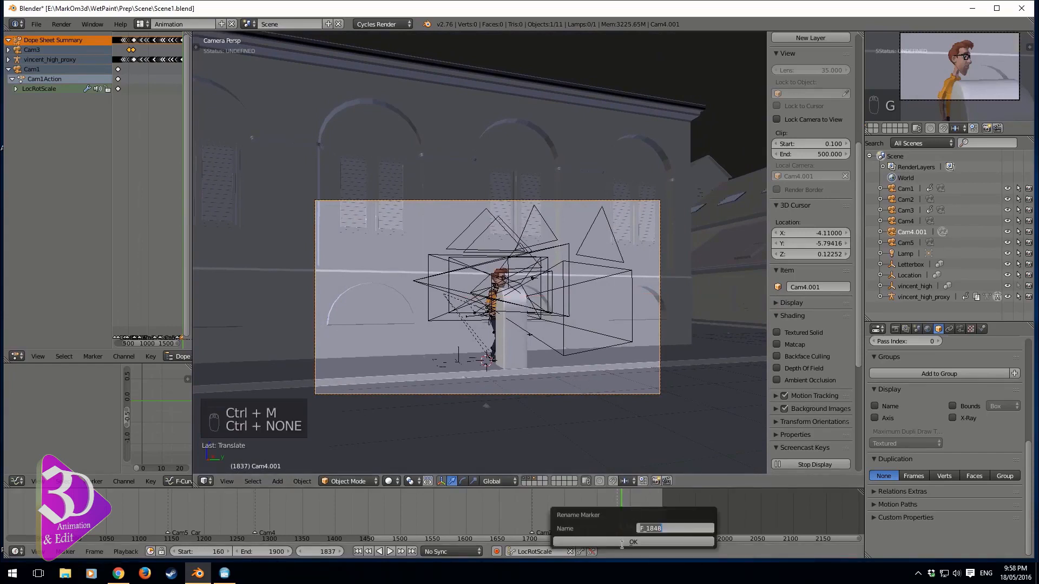
type("CAM")
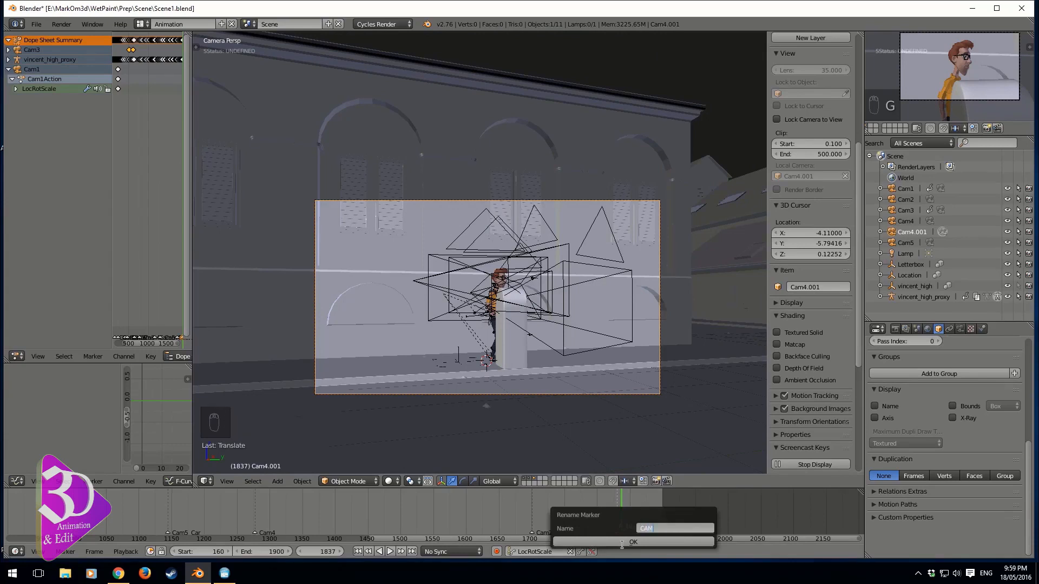
type("6")
left_click(623, 542)
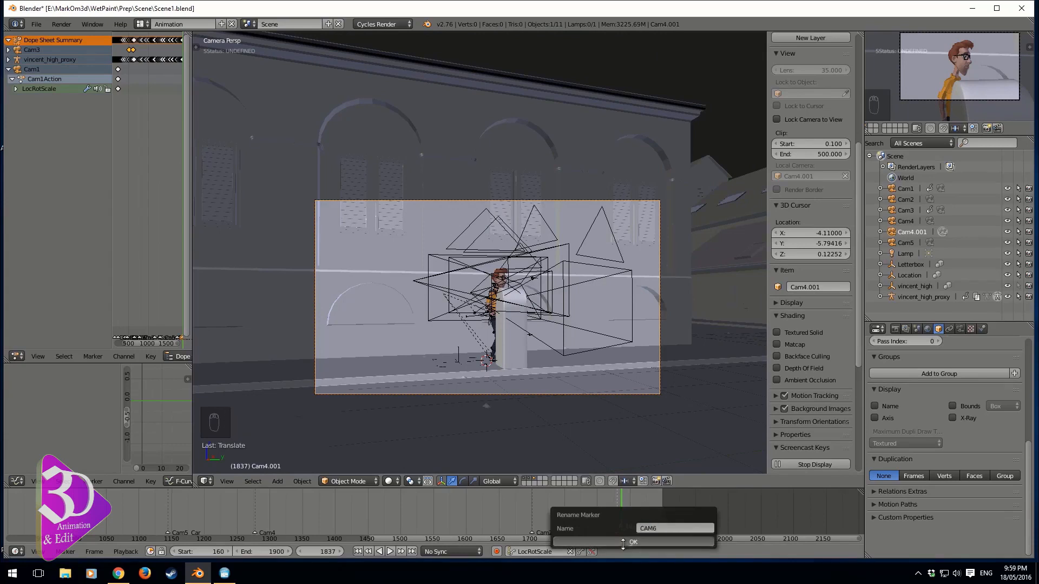
Bind the duplicate camera to the CAM6 marker and rename the camera object Cam6
key("ctrl+b")
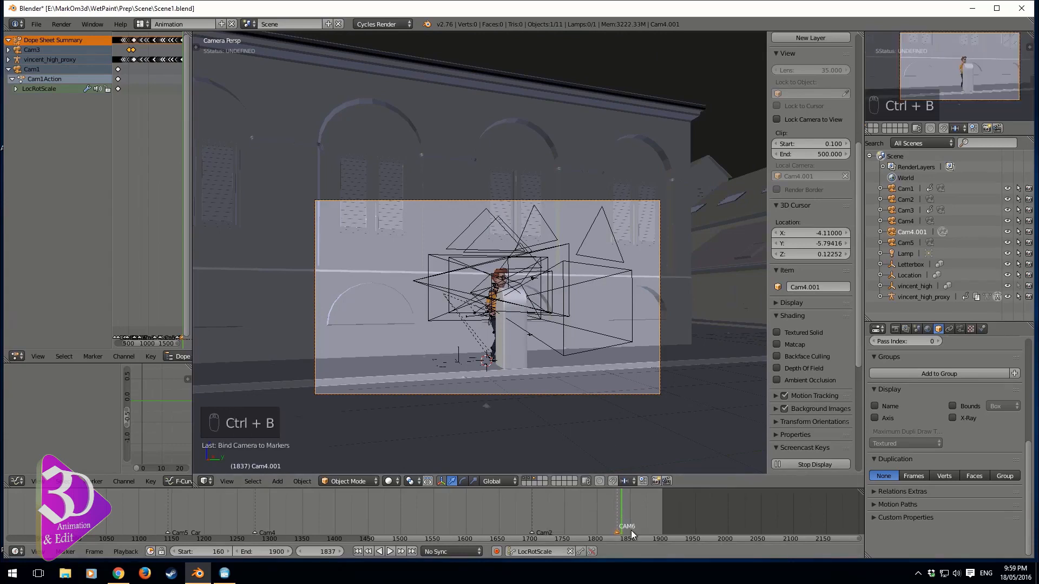
key("ctrl+m")
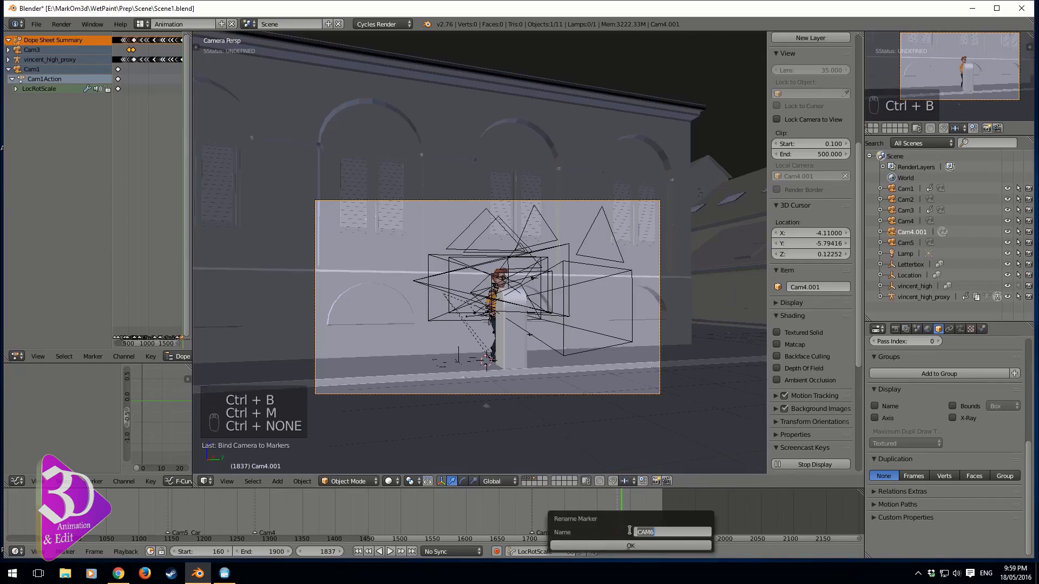
left_click(633, 546)
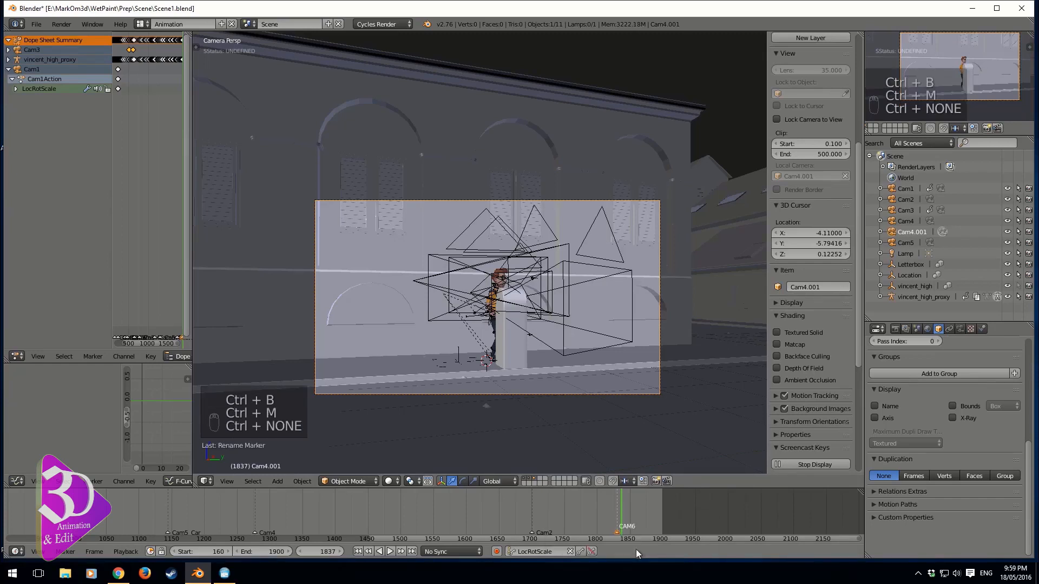
double_click(912, 231)
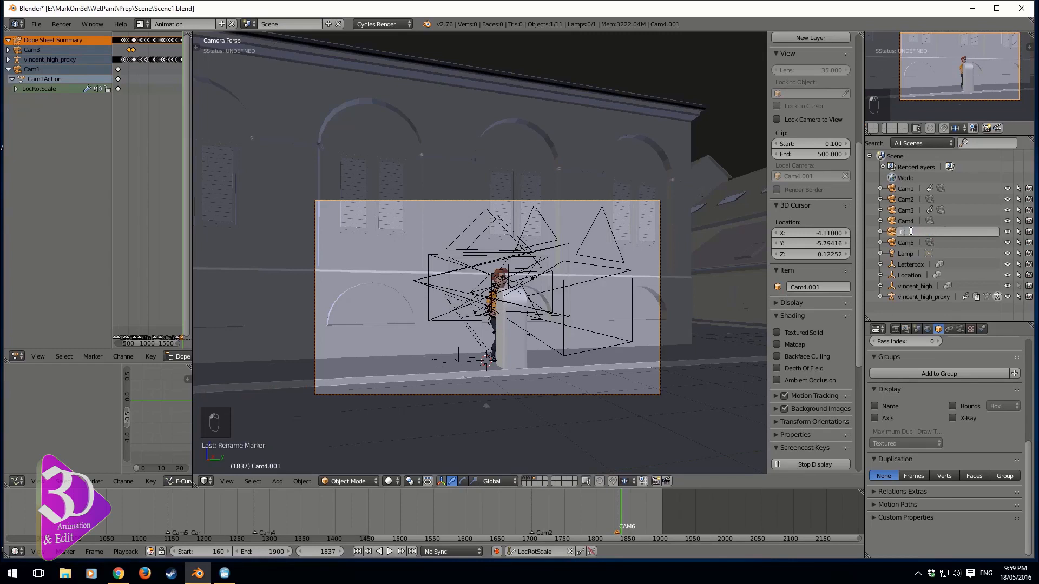
type("Cam6")
key("Return")
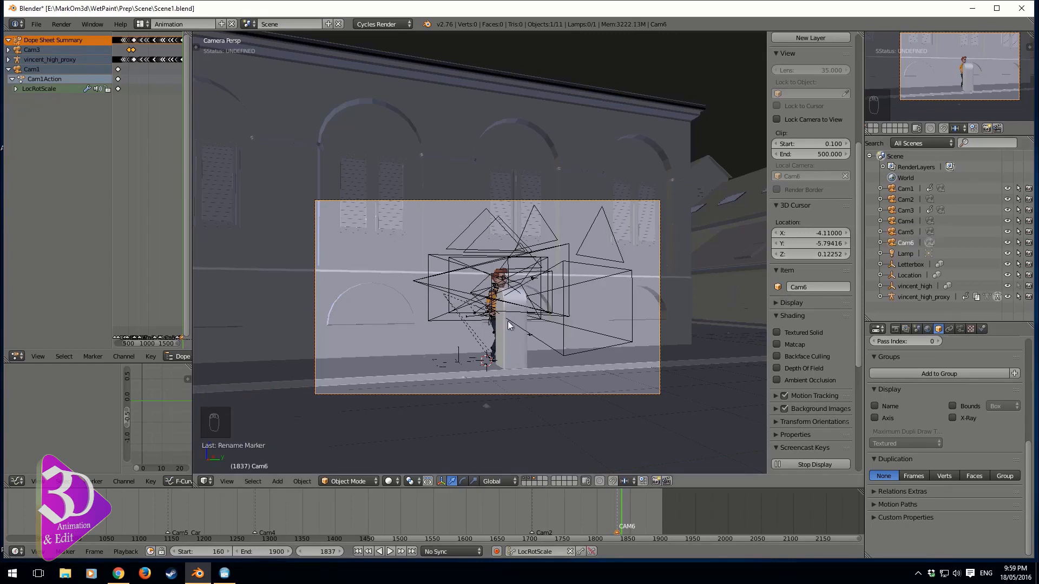
Play back the animation and pan the timeline to review the camera cuts at each marker
key("alt+a")
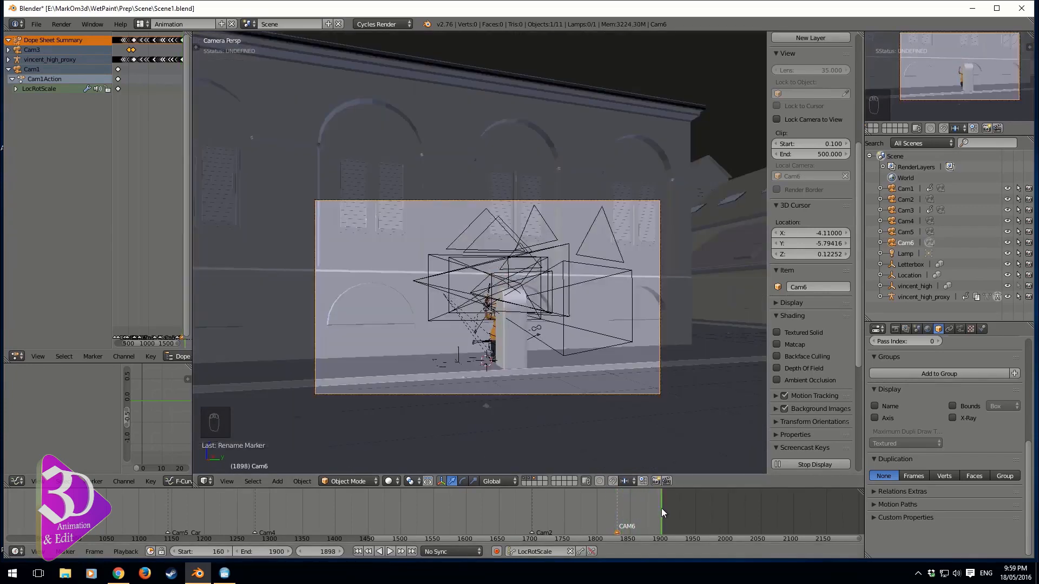
scroll(187, 511, "down", 3)
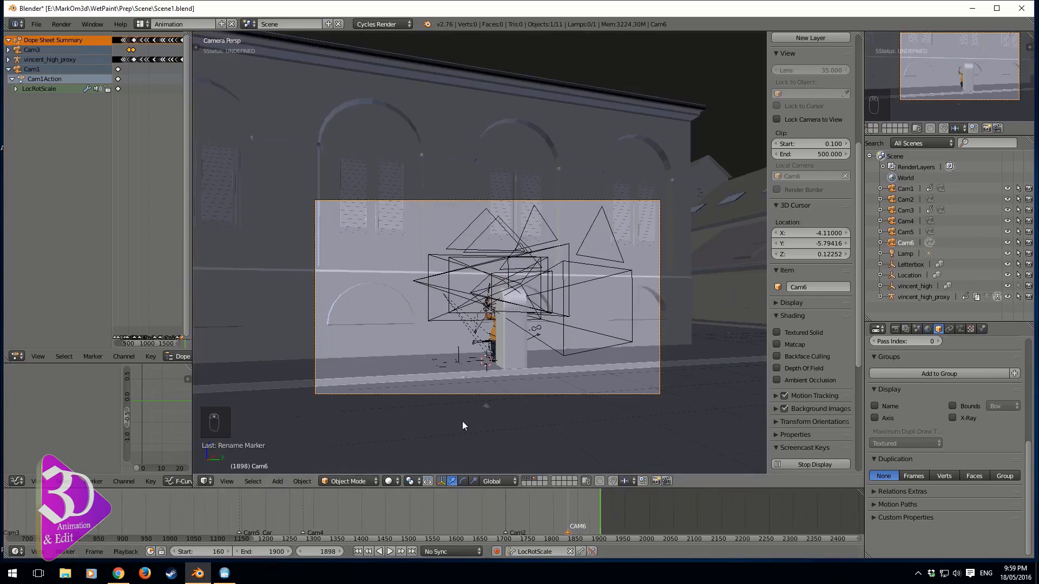
middle_click_drag(85, 505, 246, 500)
middle_click_drag(16, 518, 125, 523)
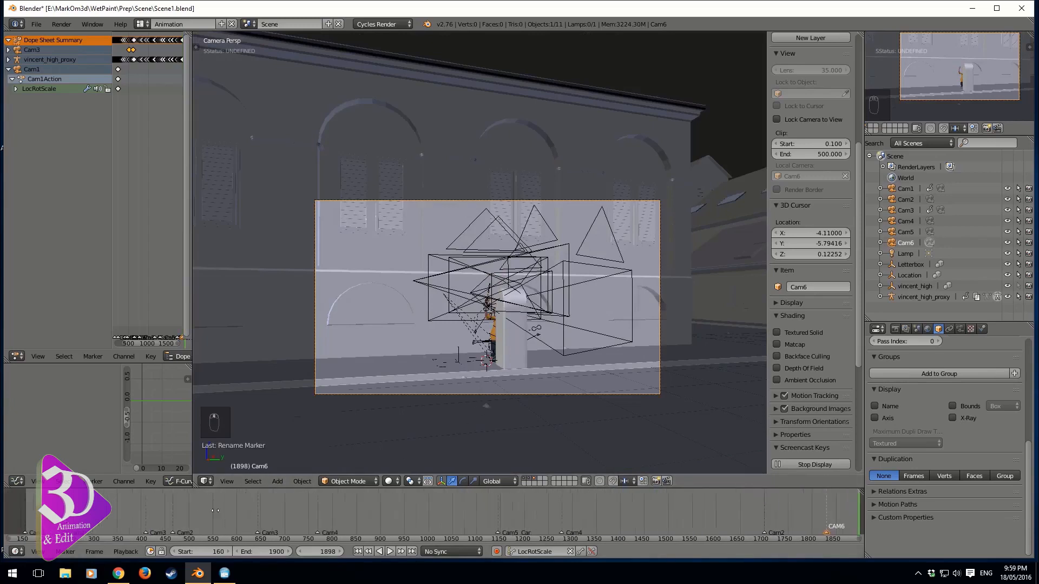
scroll(111, 525, "down", 1)
mouse_move(103, 525)
left_mouse_down()
mouse_move(300, 528)
mouse_move(277, 527)
left_mouse_up()
left_click(71, 522)
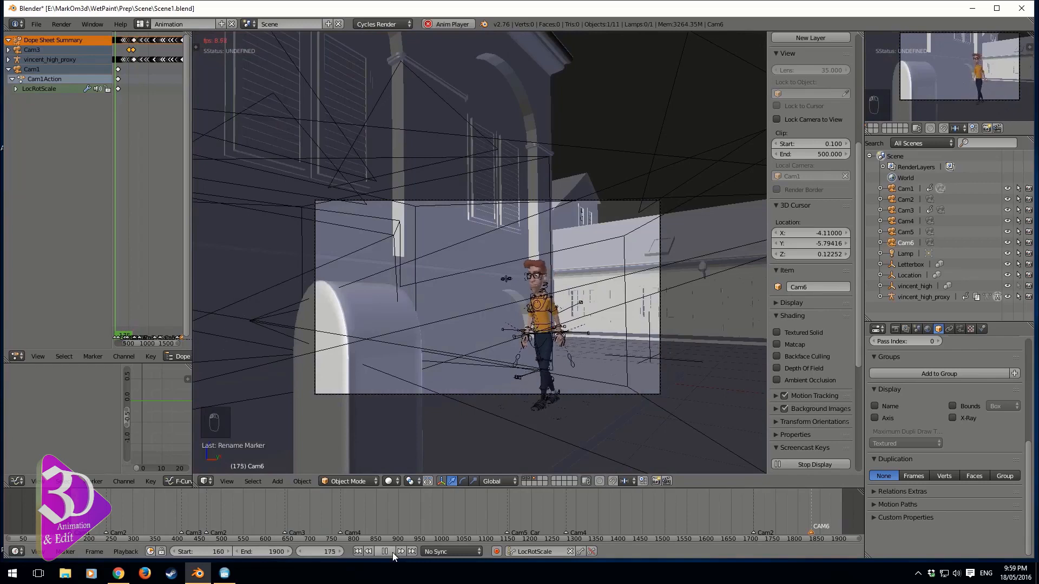
key("Escape")
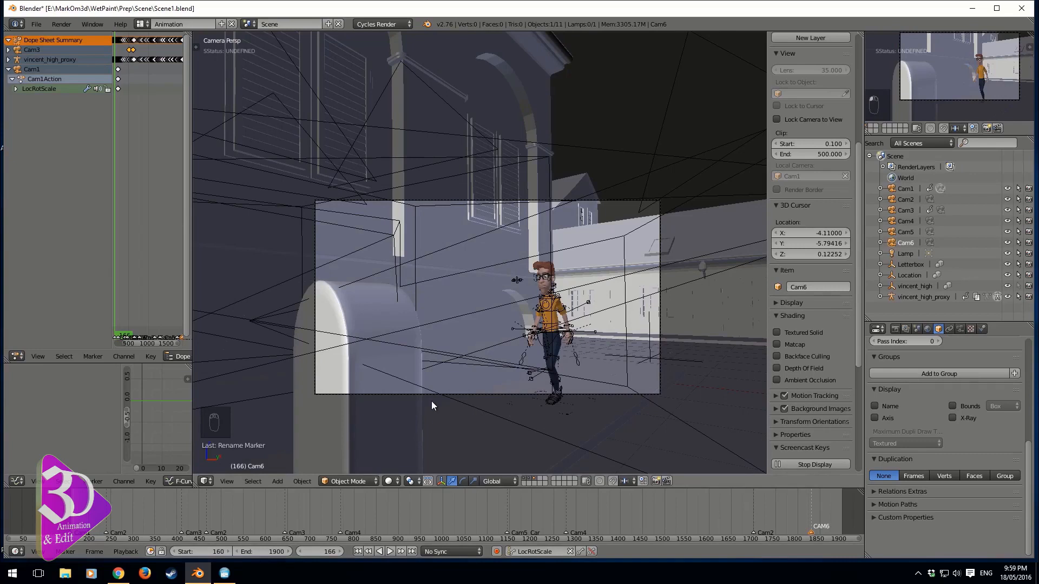
Render the full animation sequence and return from the render result to the 3D viewport
left_click(67, 26)
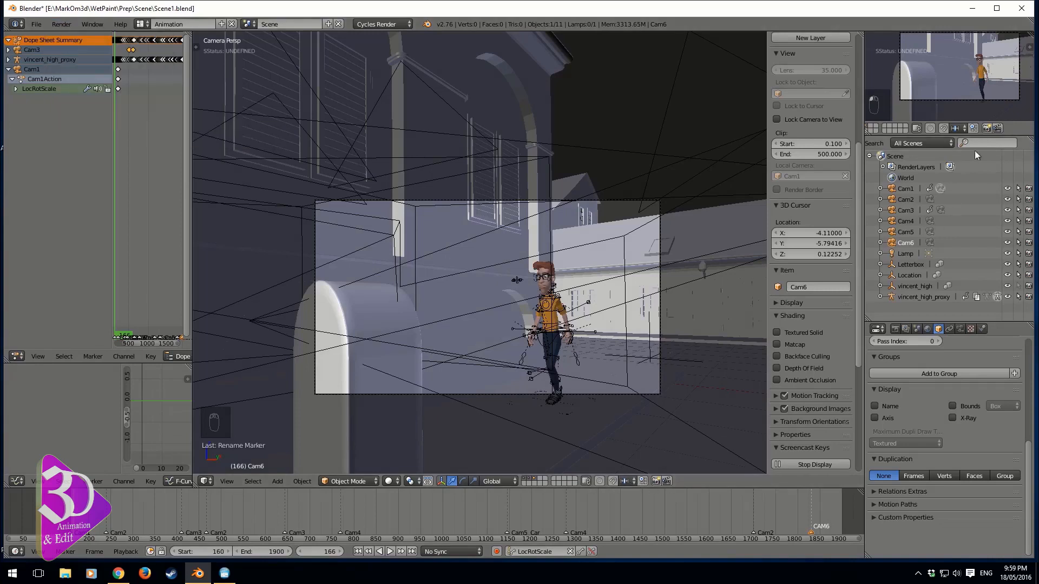
left_click(998, 128)
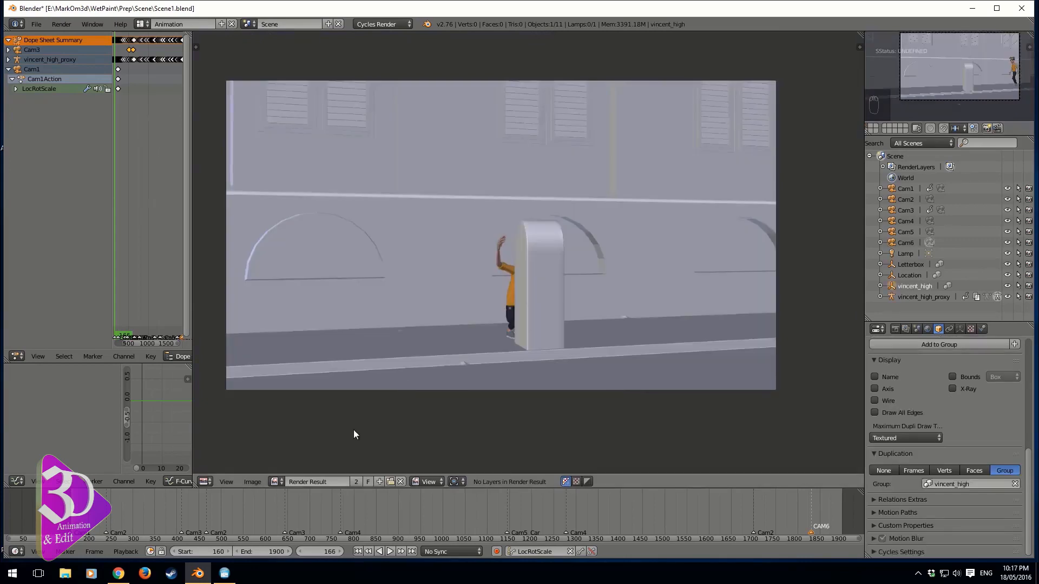
key("Escape")
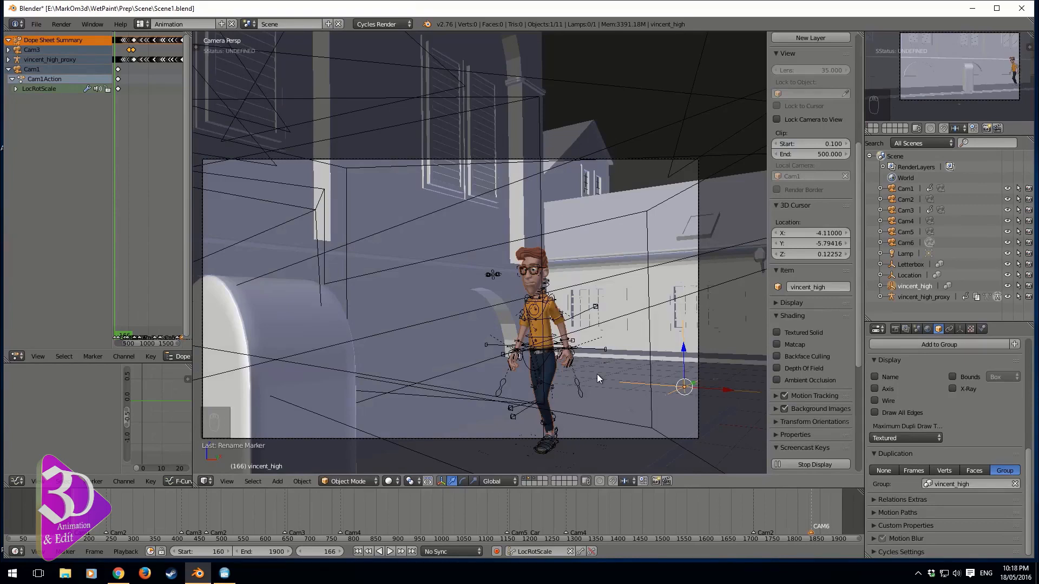
Play back the rendered animation in the playback window to review the camera cuts, then close it
key("ctrl+F11")
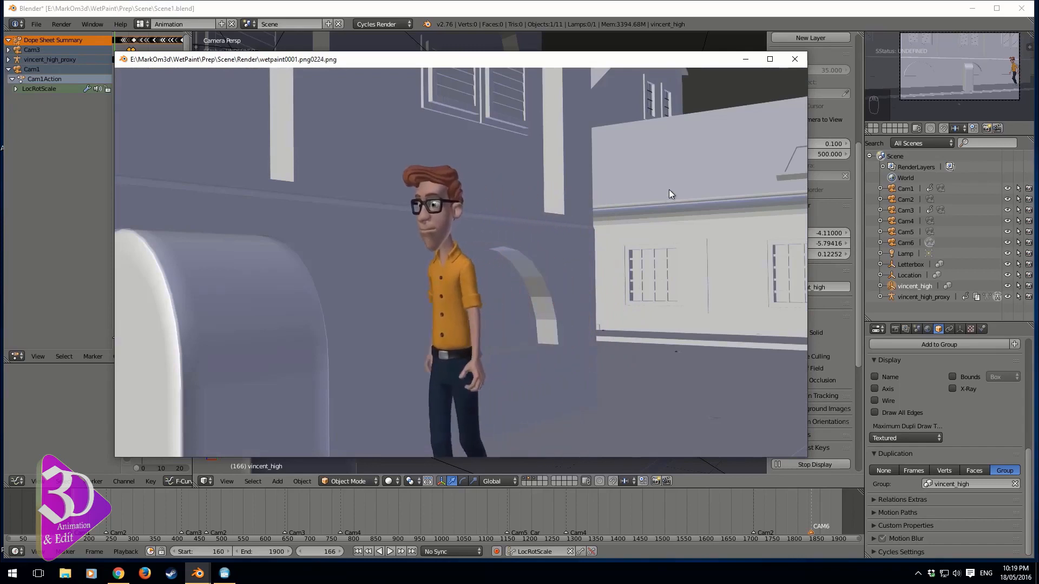
key("Escape")
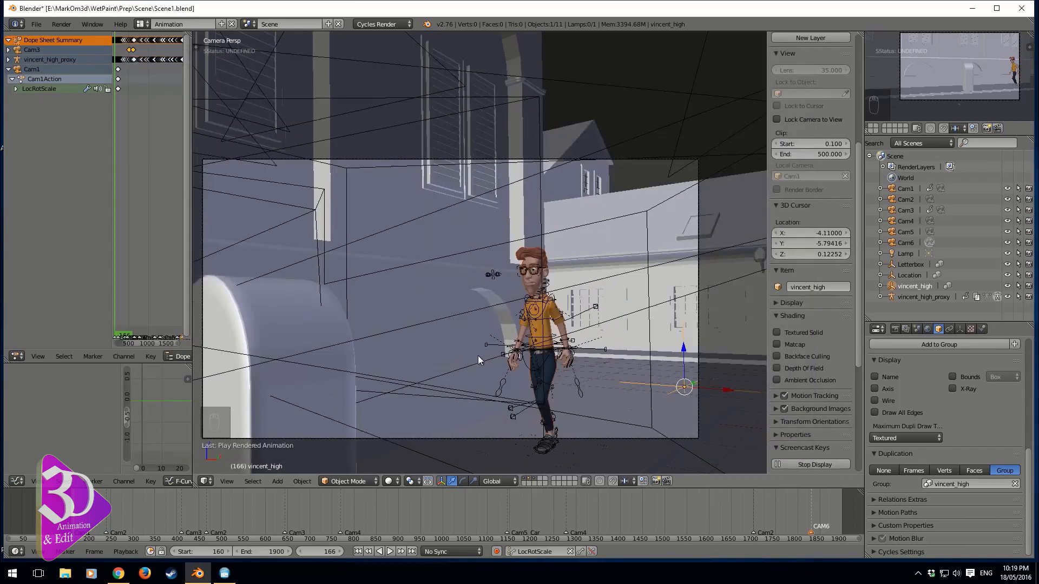
middle_click_drag(478, 355, 509, 352, "shift")
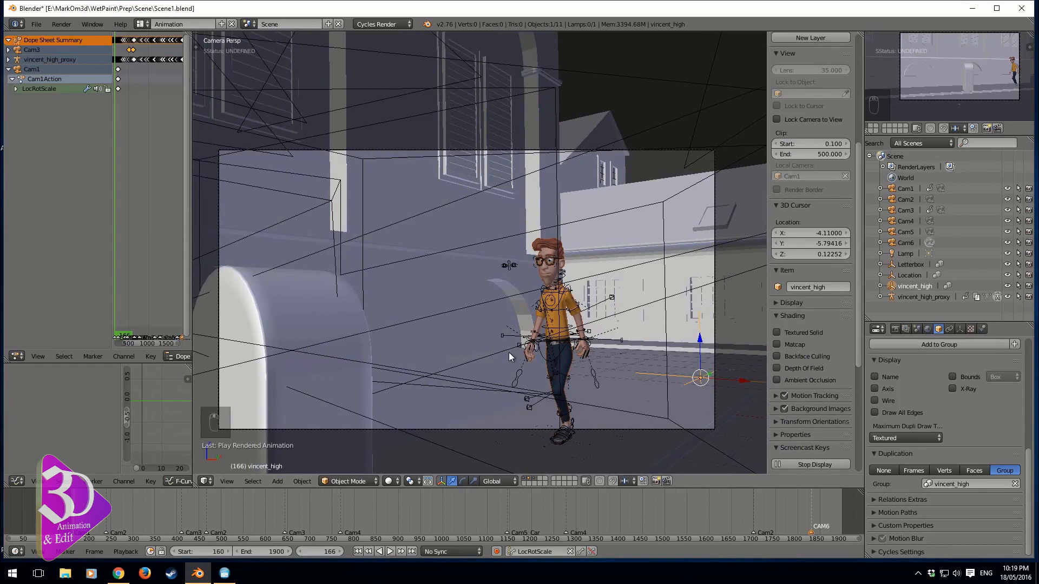